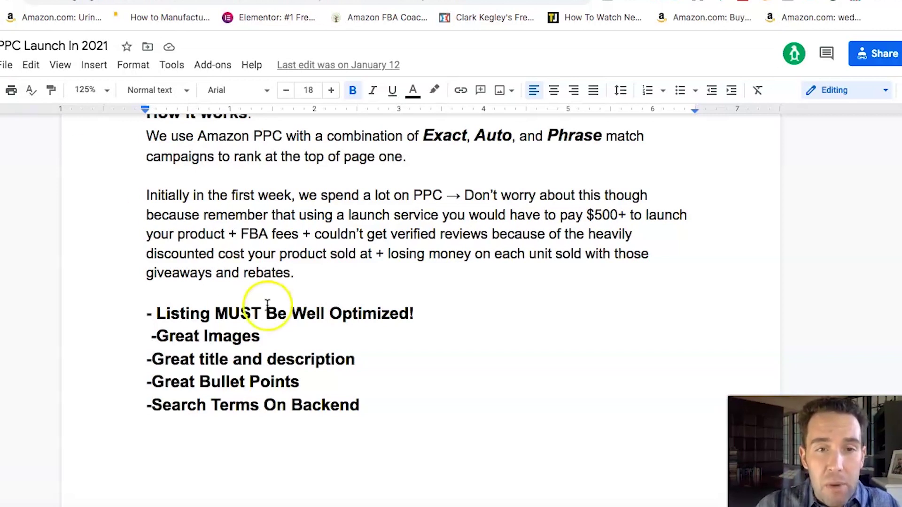
# - Switch to the Amazon Advertising campaign list and start creating a new campaign
pyautogui.scroll(1, 267, 307)
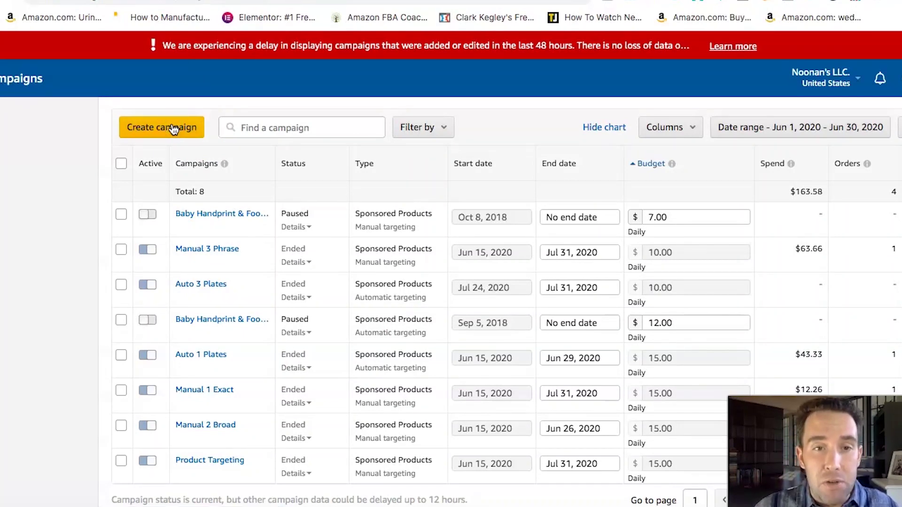
pyautogui.click(174, 129)
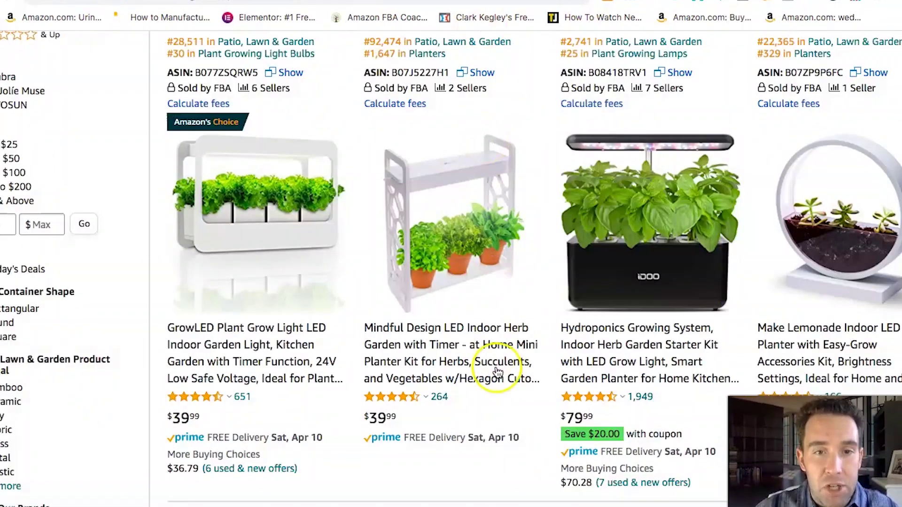
# - Examine the Amazon search results for "LED indoor garden planter", checking where brand, video and sponsored product ads are placed
pyautogui.scroll(8, 498, 374)
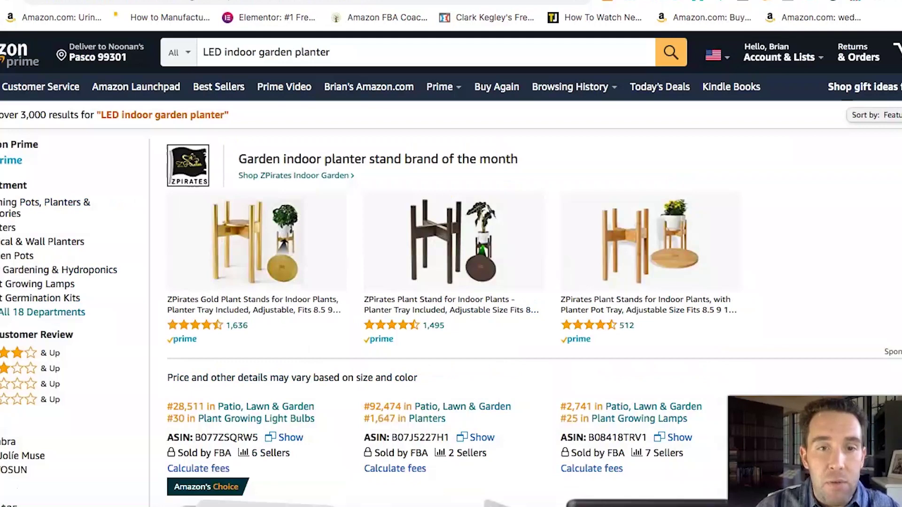
pyautogui.scroll(-5, 443, 493)
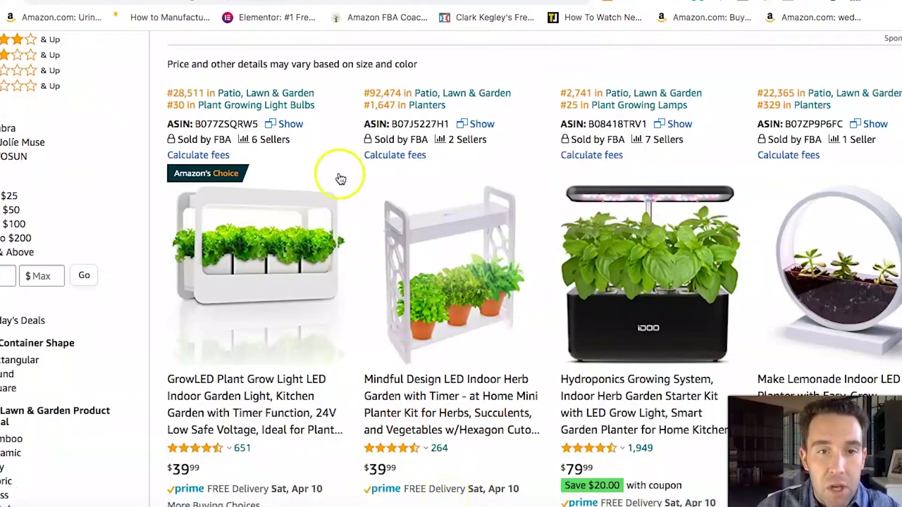
pyautogui.scroll(-3, 240, 390)
pyautogui.scroll(6, 287, 359)
pyautogui.scroll(-3, 286, 359)
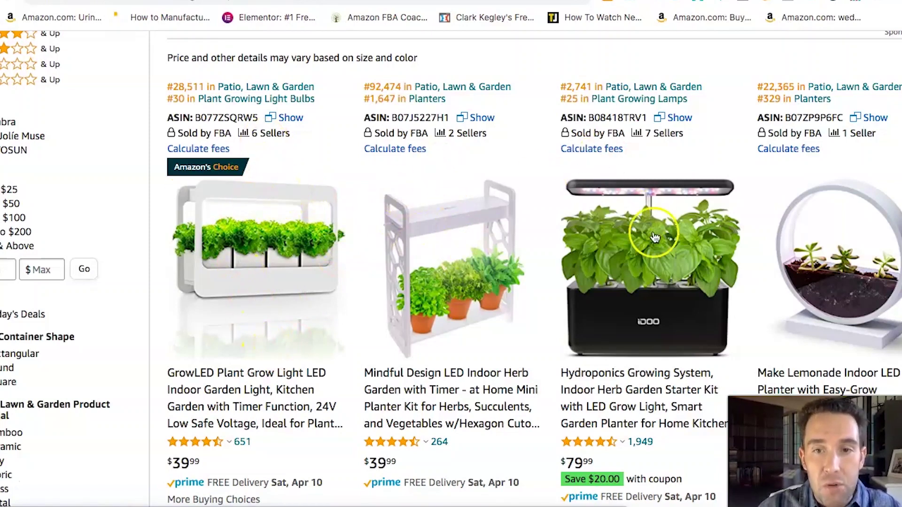
pyautogui.scroll(-15, 783, 219)
pyautogui.scroll(5, 782, 219)
pyautogui.scroll(3, 782, 216)
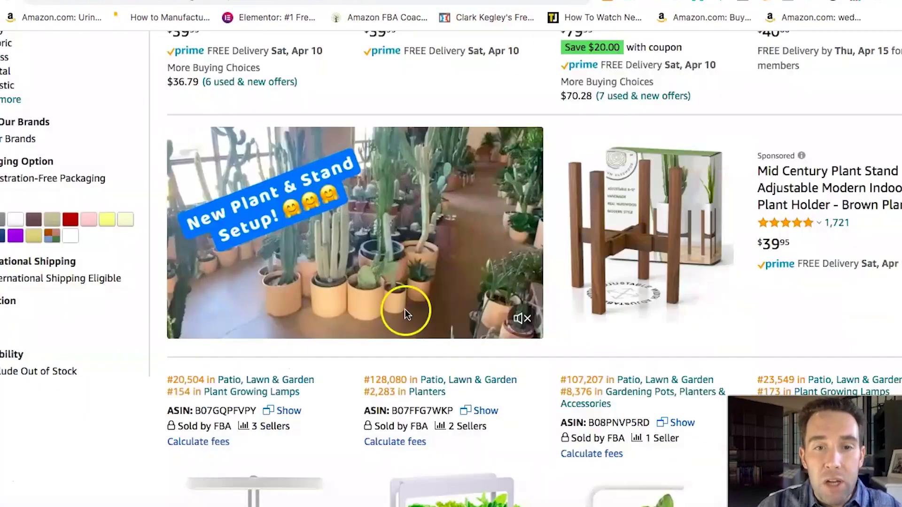
pyautogui.scroll(-10, 400, 329)
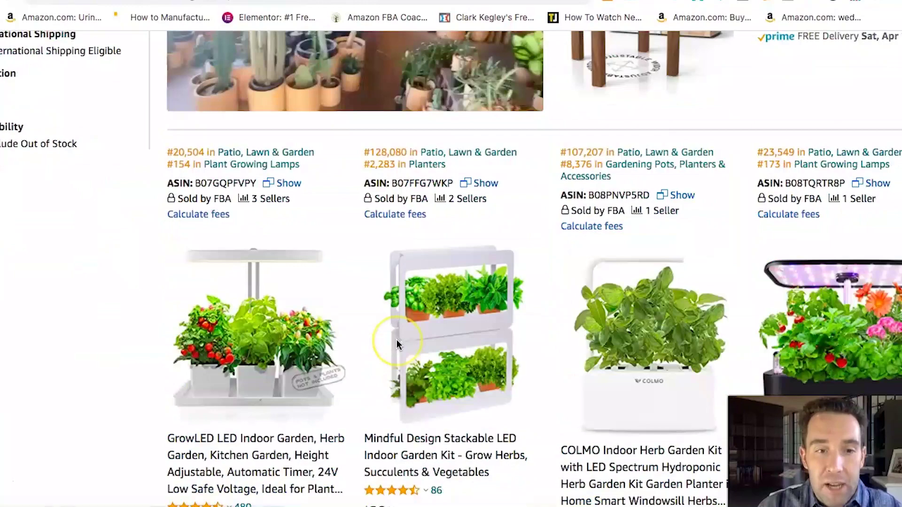
pyautogui.scroll(-20, 397, 340)
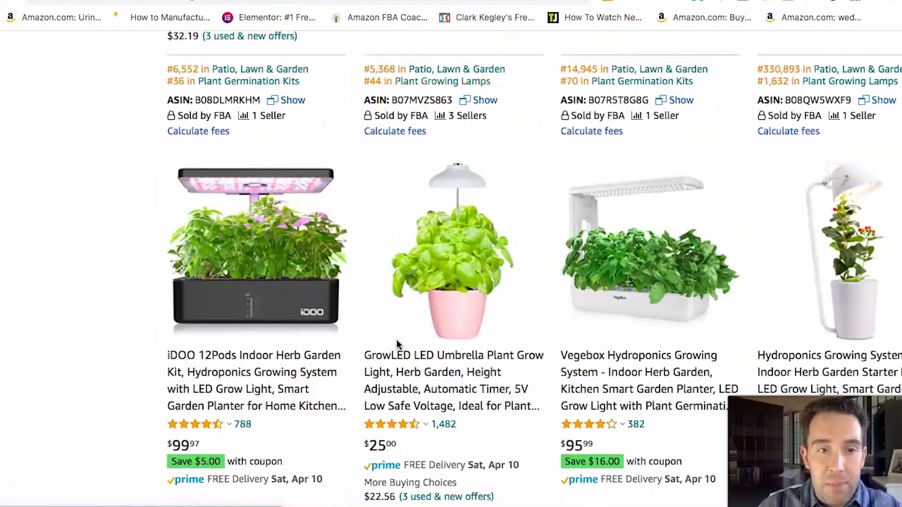
pyautogui.scroll(-20, 397, 345)
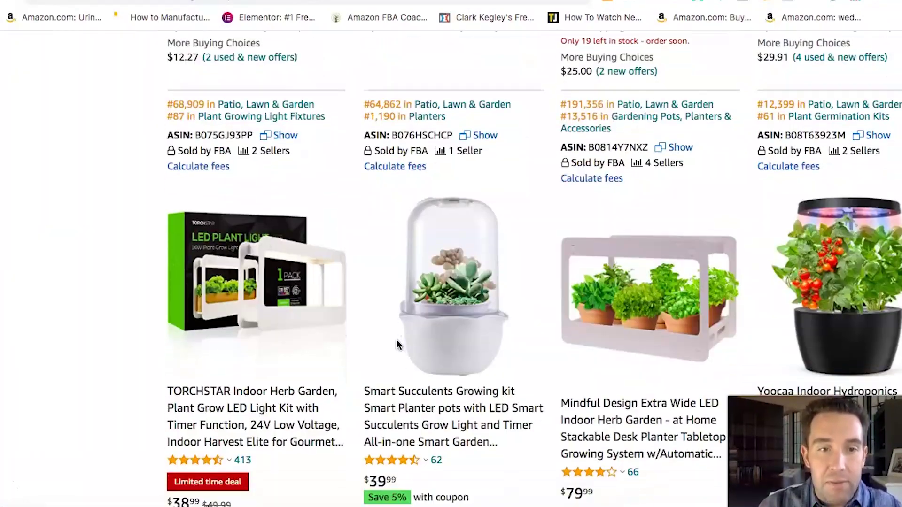
pyautogui.scroll(-4, 397, 340)
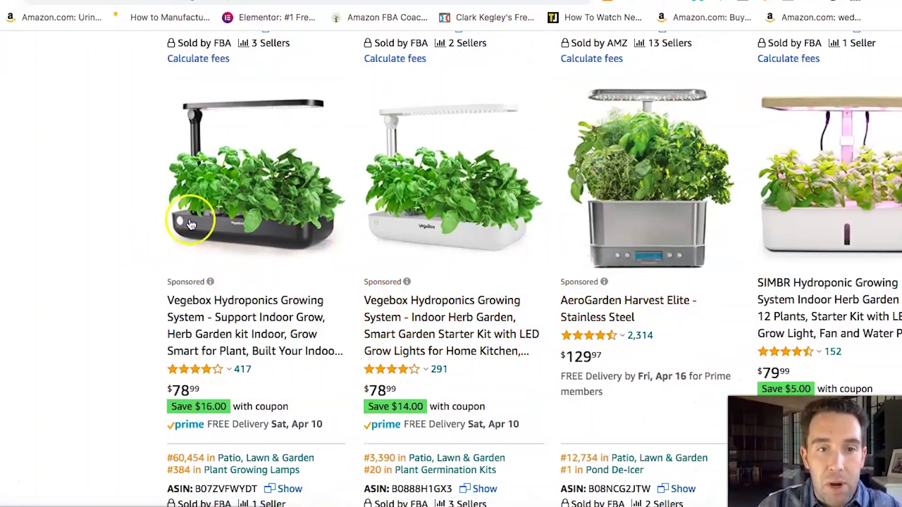
# - Compare the campaign types with the remaining search results, examining the sponsored listings and related brands down to the page's end
pyautogui.click(714, 2)
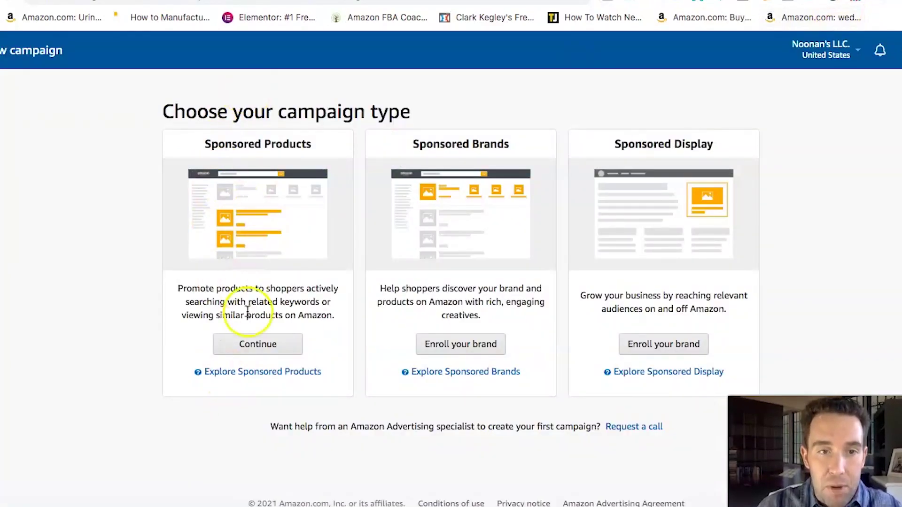
pyautogui.click(517, 1)
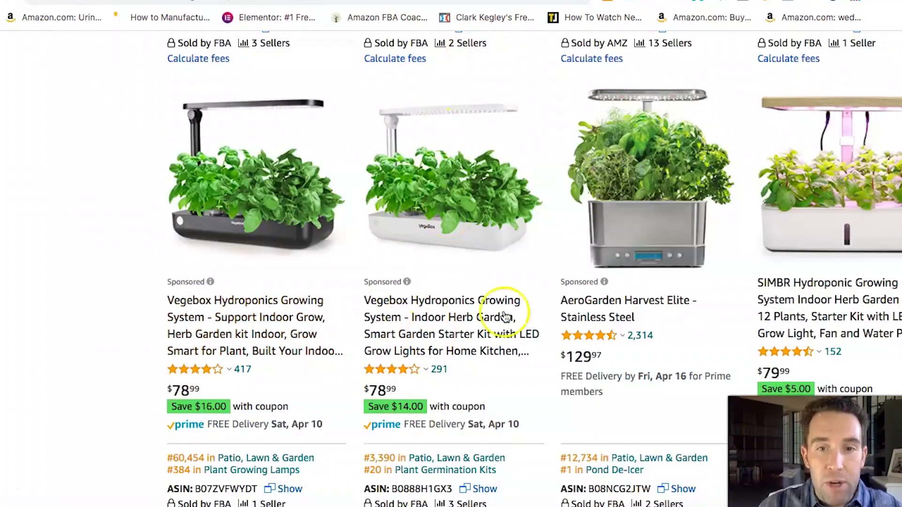
pyautogui.scroll(-20, 577, 280)
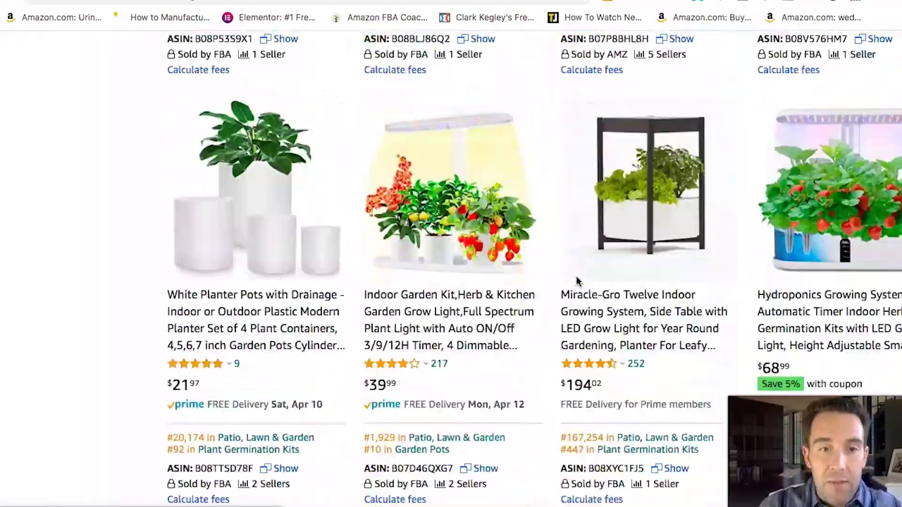
pyautogui.scroll(-20, 576, 280)
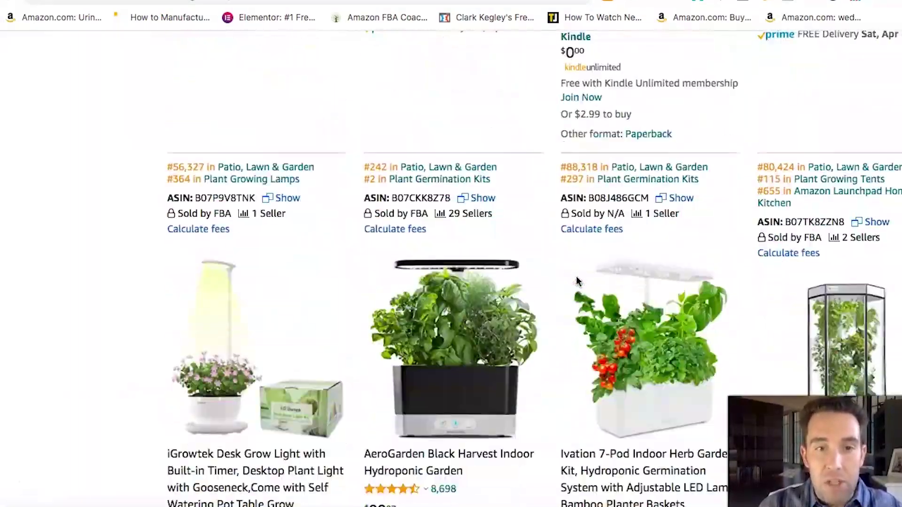
pyautogui.scroll(-10, 577, 280)
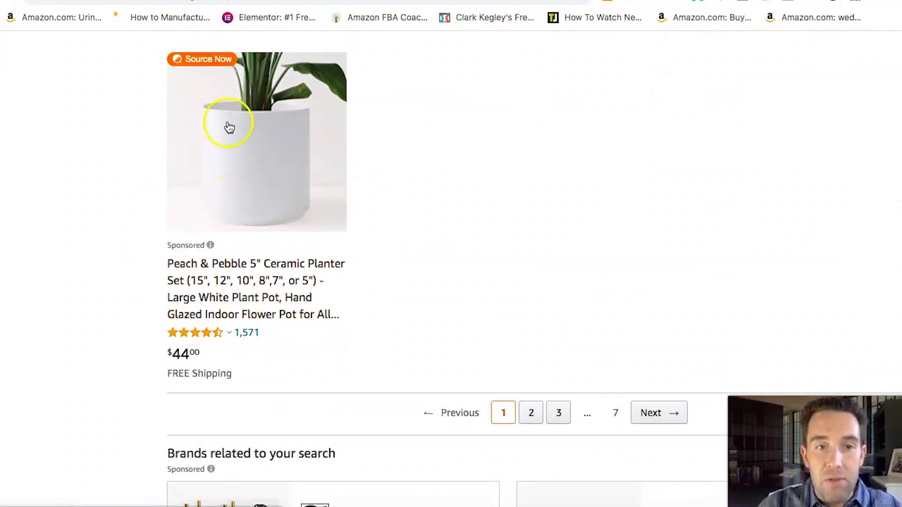
pyautogui.moveTo(260, 171)
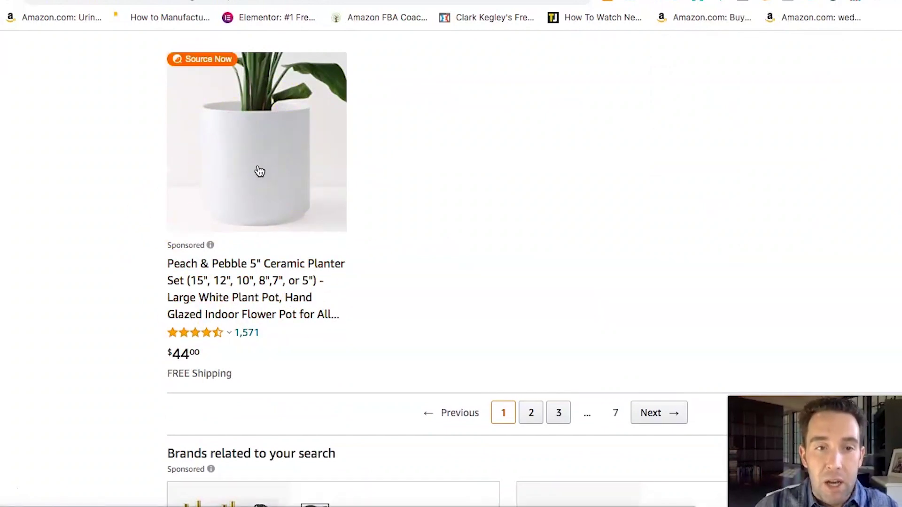
pyautogui.scroll(-4, 260, 172)
pyautogui.scroll(-1, 260, 171)
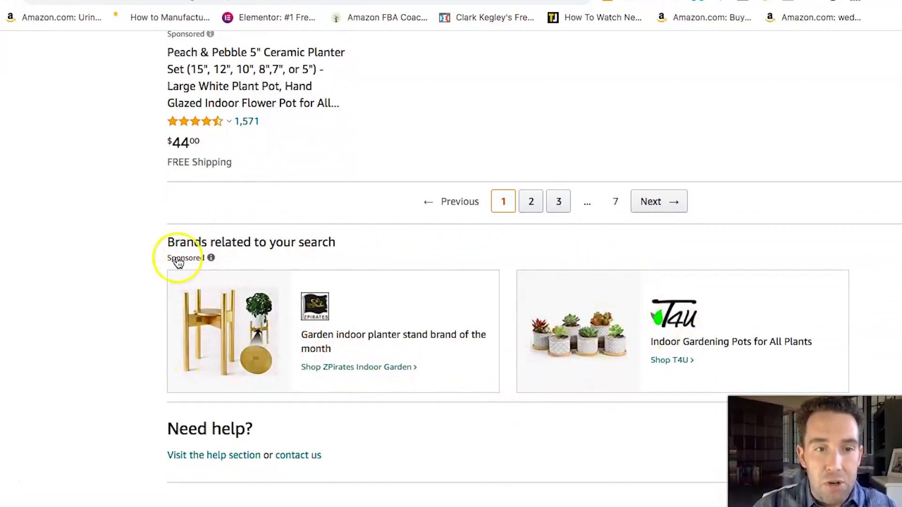
pyautogui.tripleClick(182, 240)
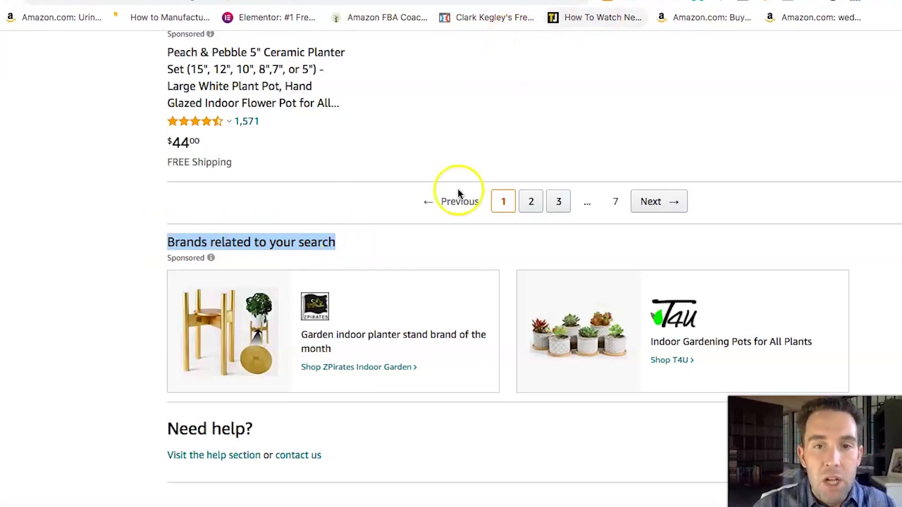
# - Return to the Amazon Advertising campaign type selection and continue with a Sponsored Products campaign
pyautogui.scroll(20, 457, 188)
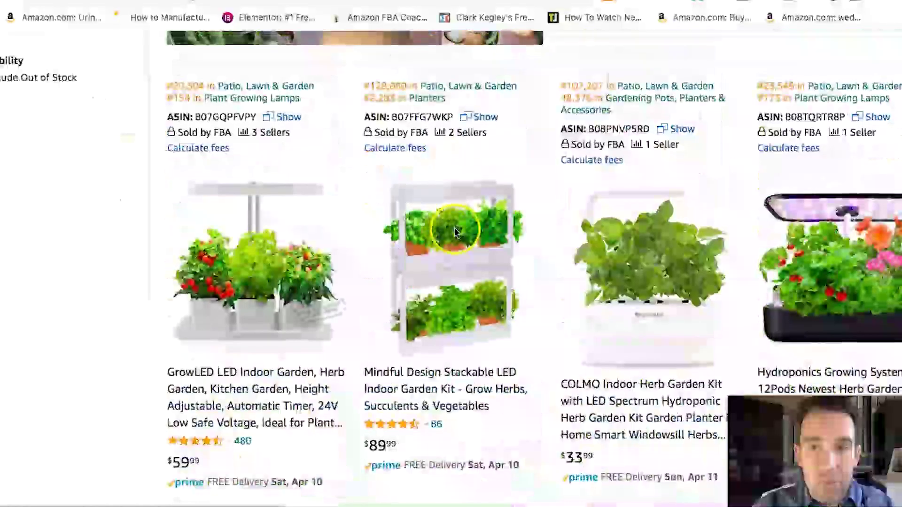
pyautogui.scroll(8, 455, 231)
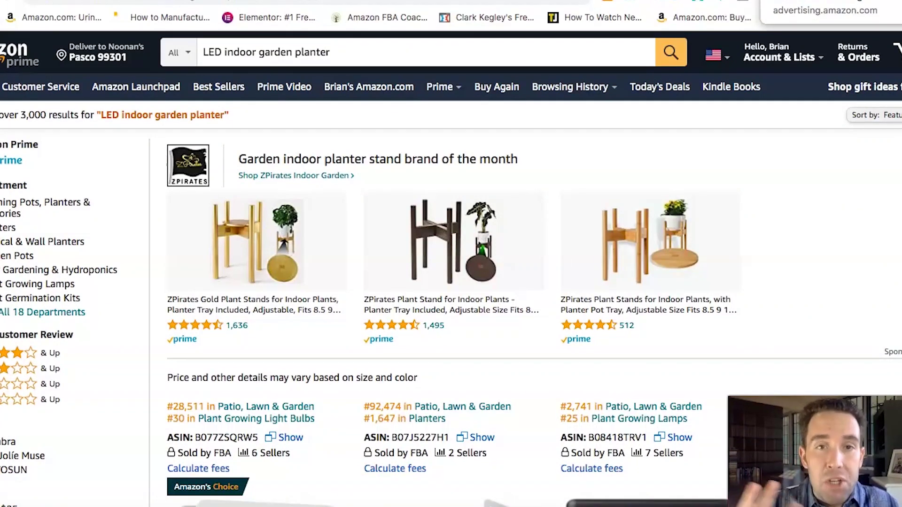
pyautogui.click(822, 2)
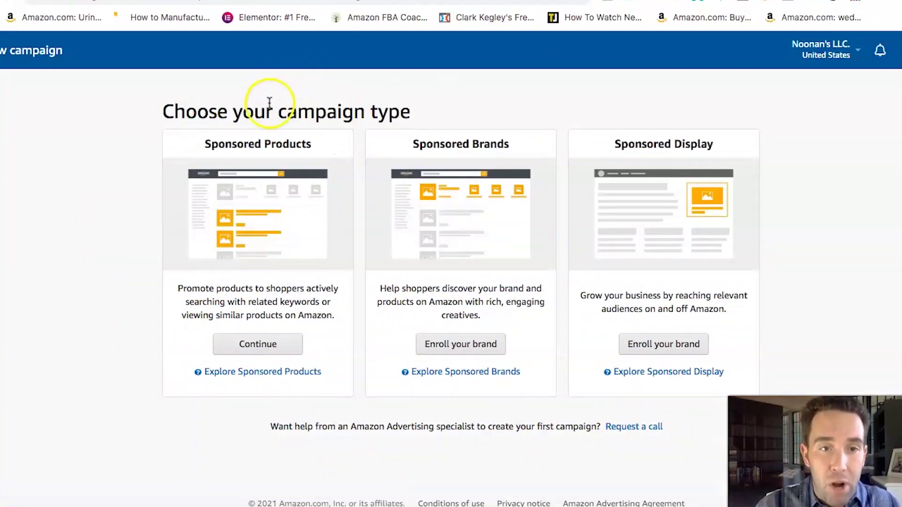
pyautogui.click(255, 347)
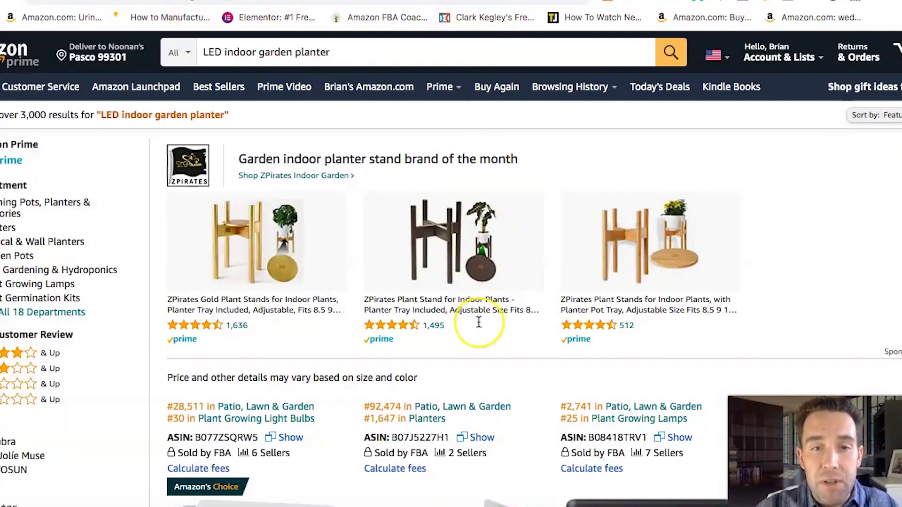
# - Run Helium 10 Xray product research on the Amazon results for "LED indoor garden planter"
pyautogui.scroll(-5, 477, 322)
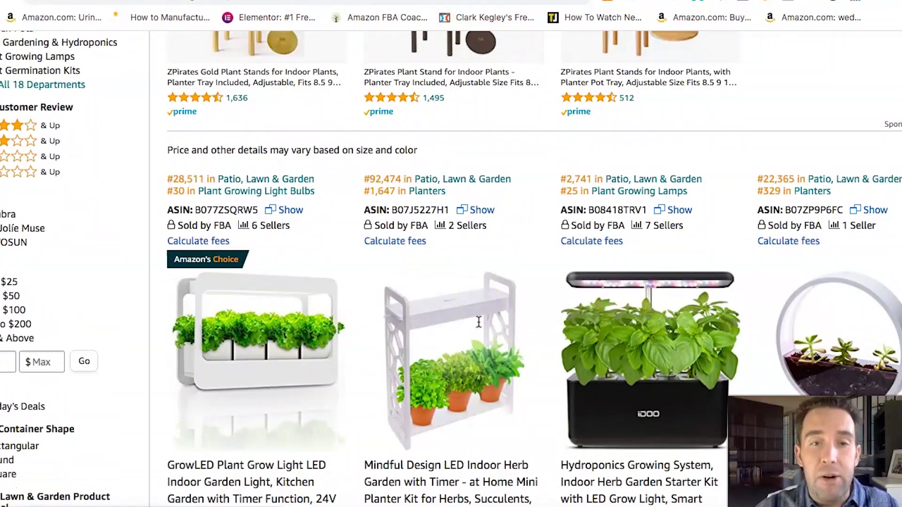
pyautogui.scroll(-3, 478, 322)
pyautogui.scroll(7, 478, 322)
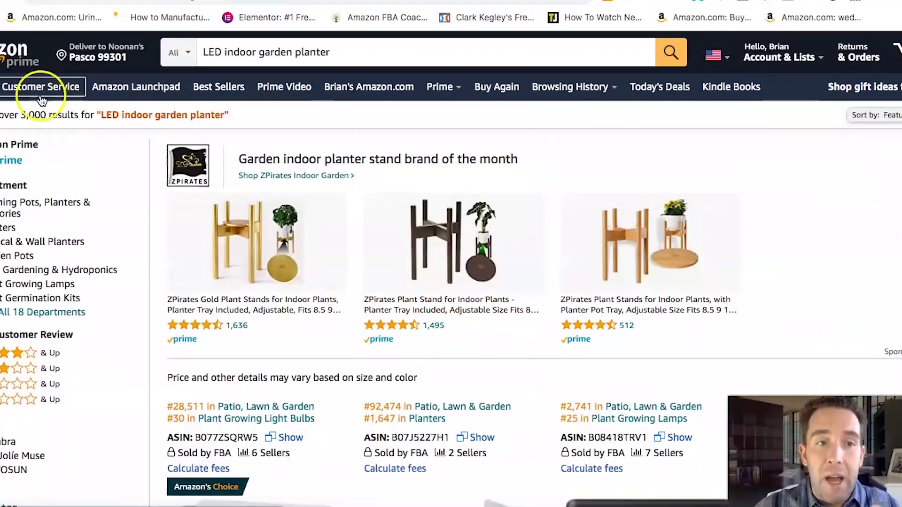
pyautogui.scroll(-8, 512, 284)
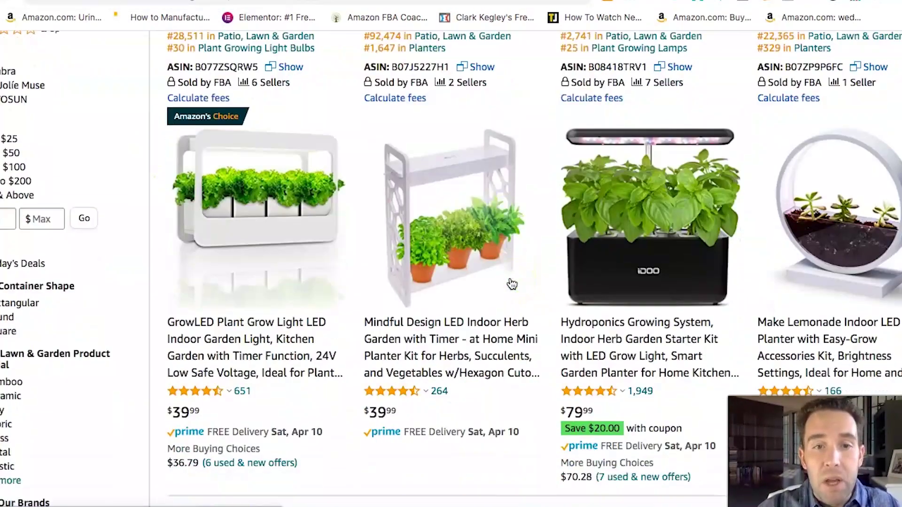
pyautogui.moveTo(584, 218)
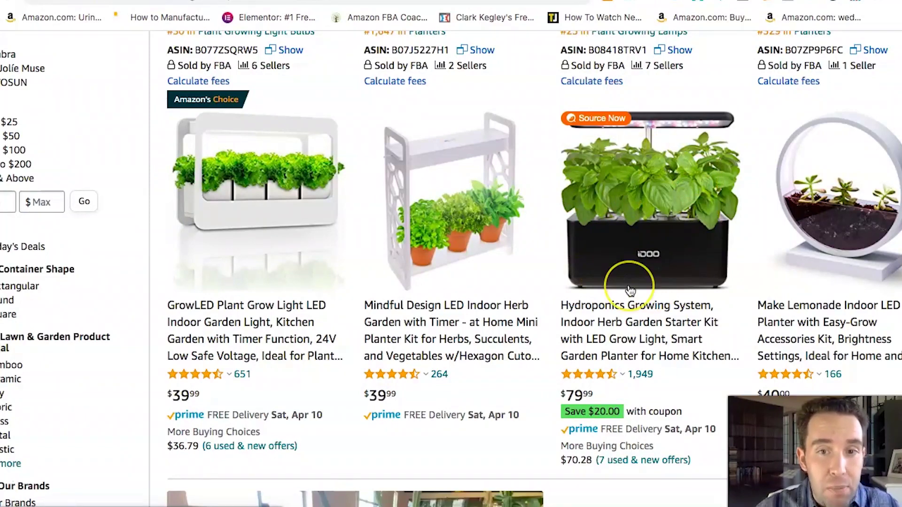
pyautogui.click(631, 2)
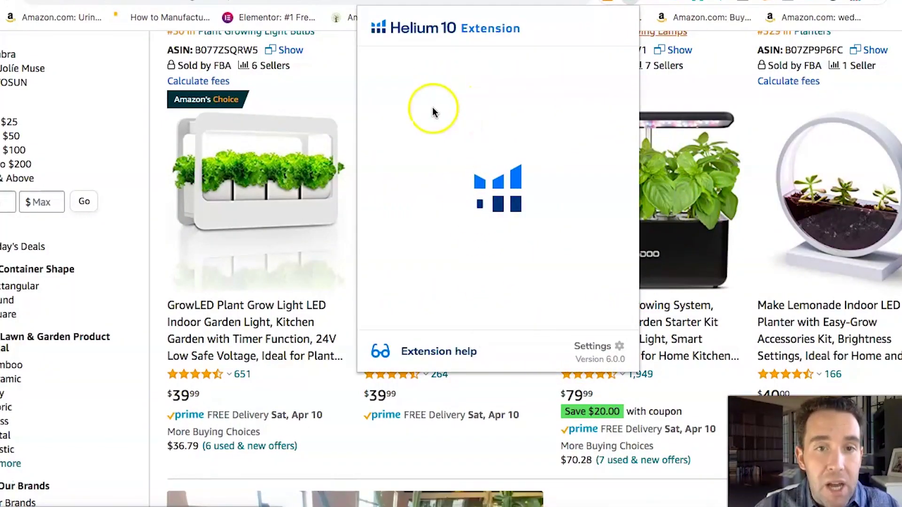
pyautogui.click(449, 110)
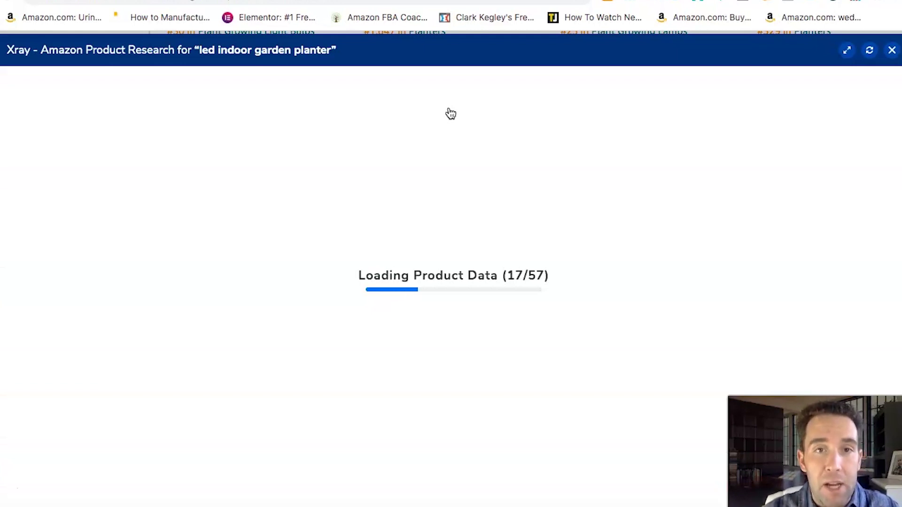
# - Switch to the new campaign form and review its settings, bidding strategy, products and negative targeting sections
pyautogui.click(555, 2)
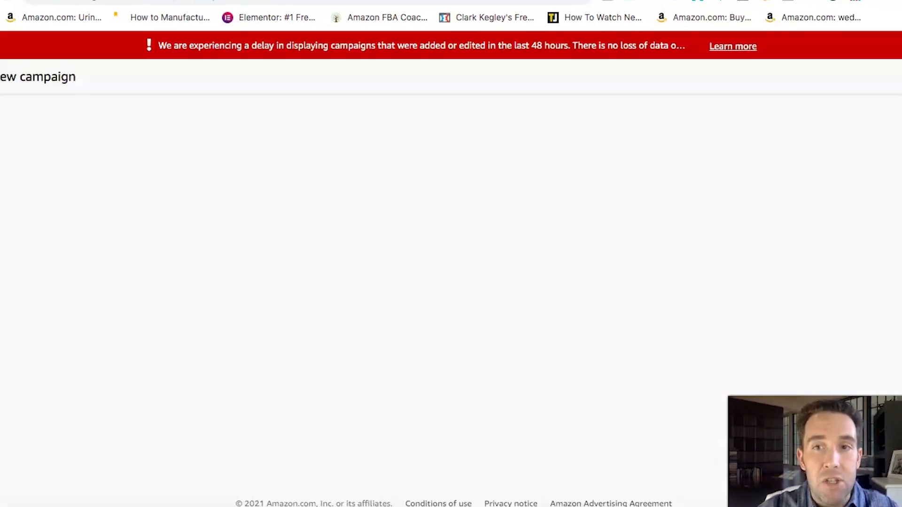
pyautogui.scroll(-2, 219, 220)
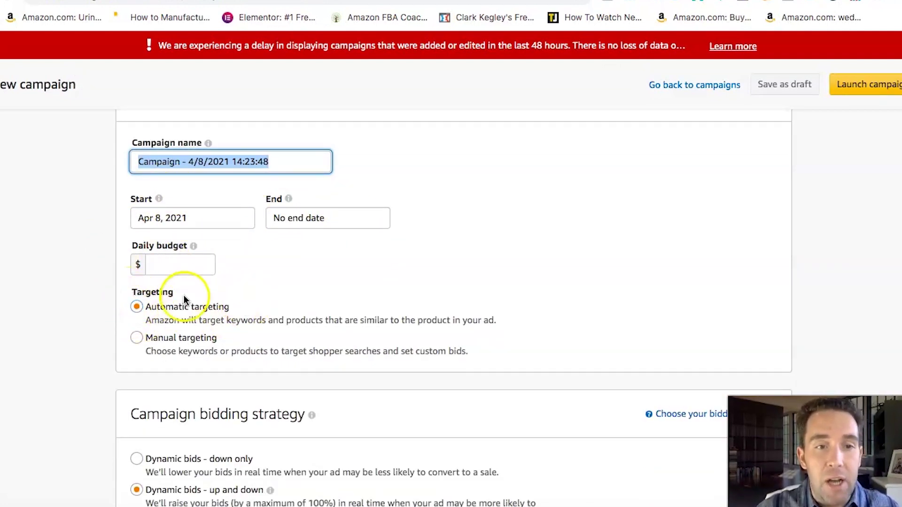
pyautogui.scroll(-4, 227, 315)
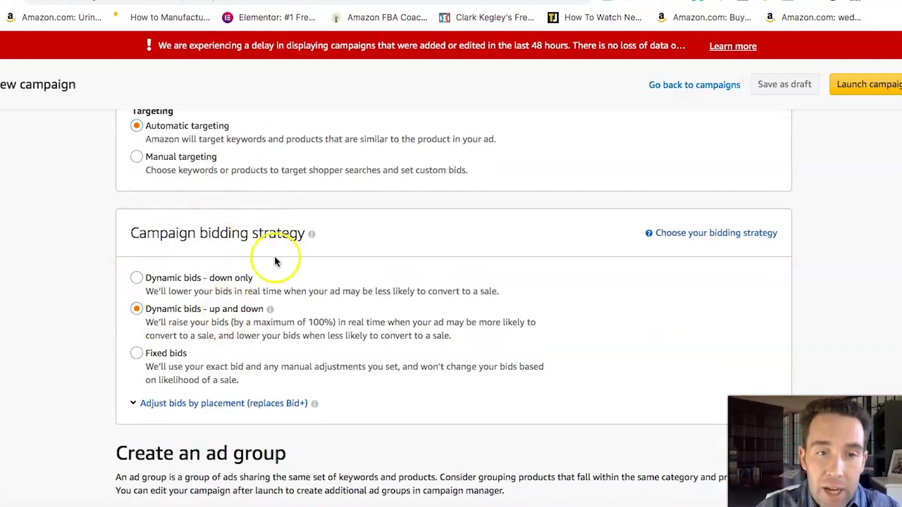
pyautogui.scroll(-11, 275, 256)
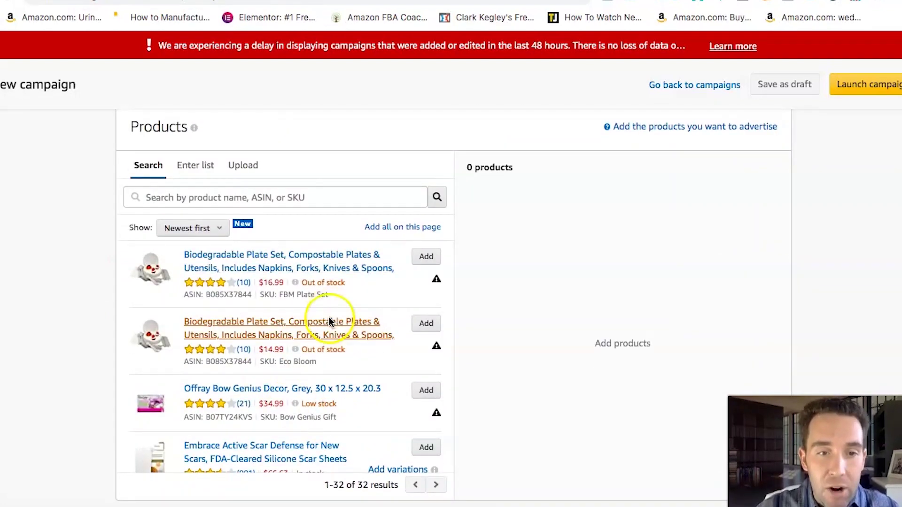
pyautogui.scroll(-5, 329, 317)
pyautogui.scroll(-5, 329, 317)
pyautogui.scroll(-4, 490, 136)
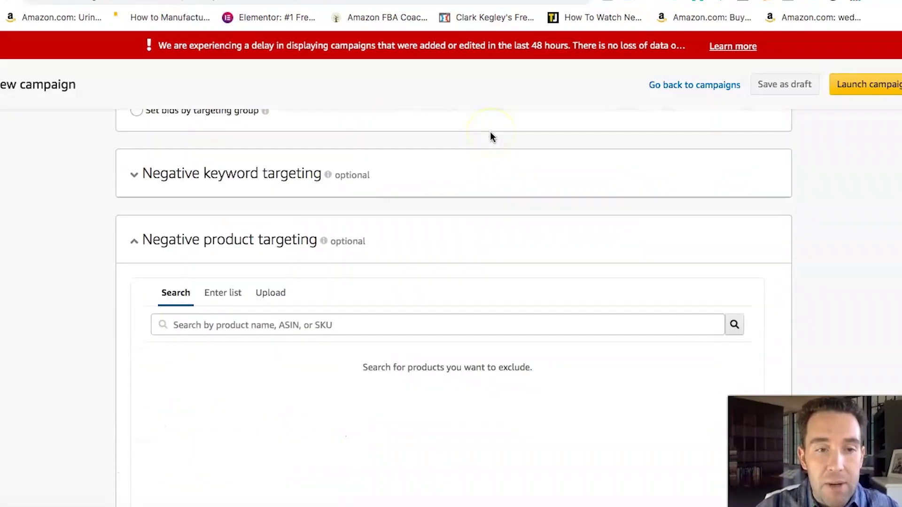
# - Select the default bid amount under Automatic Targeting and review the surrounding targeting and product sections
pyautogui.scroll(2, 369, 173)
pyautogui.click(193, 161)
pyautogui.moveTo(193, 161); pyautogui.dragTo(172, 162)
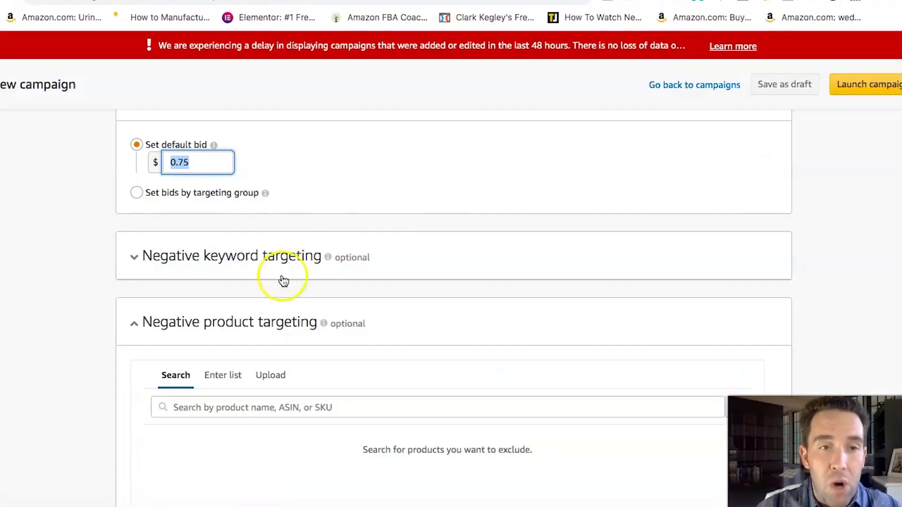
pyautogui.scroll(4, 296, 202)
pyautogui.scroll(-2, 268, 325)
pyautogui.scroll(15, 277, 342)
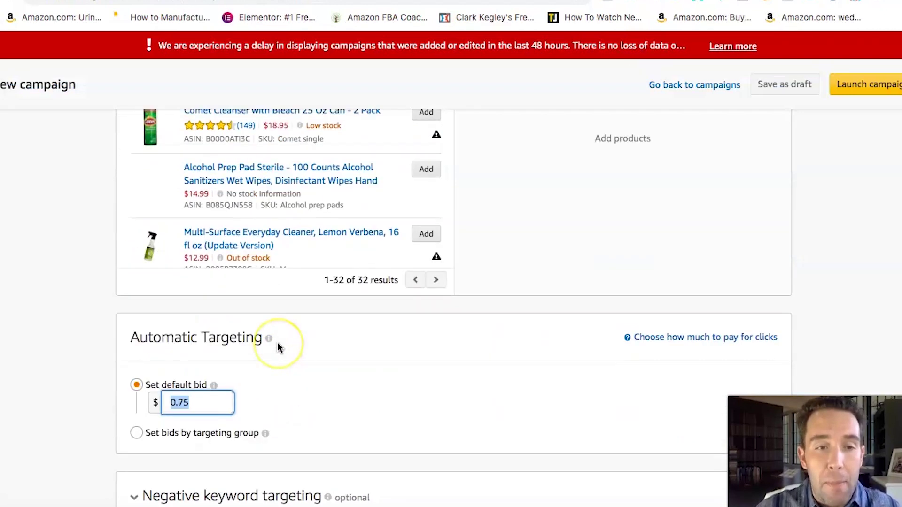
# - Set the default bid for automatic targeting to $.45
pyautogui.scroll(-15, 277, 342)
pyautogui.scroll(5, 277, 342)
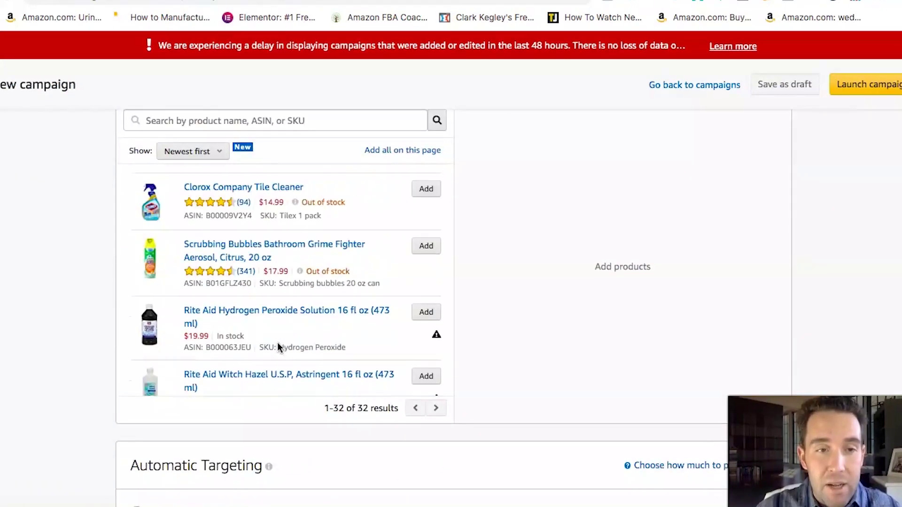
pyautogui.scroll(5, 529, 246)
pyautogui.scroll(1, 530, 251)
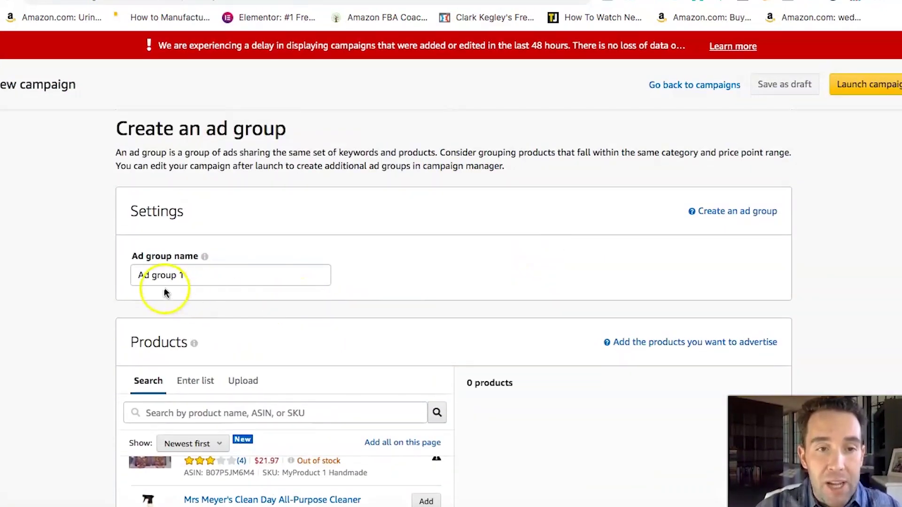
pyautogui.scroll(-10, 260, 308)
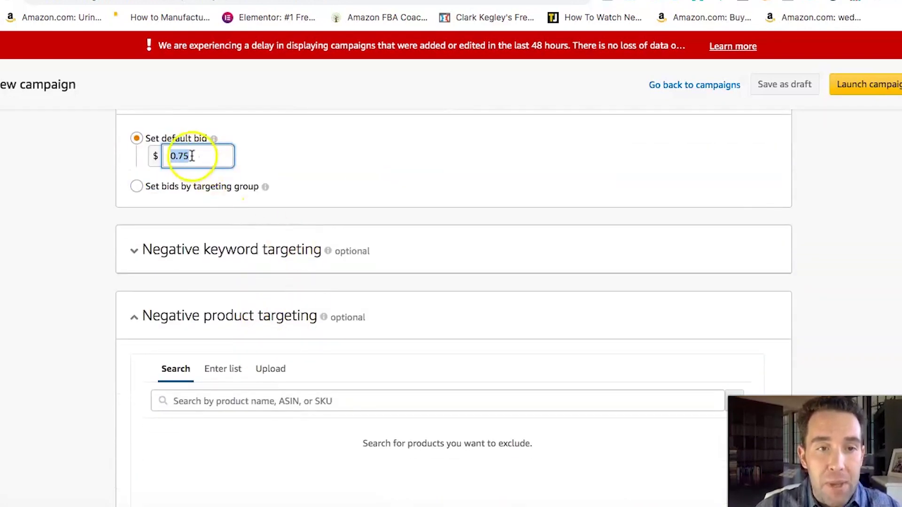
pyautogui.press('BackSpace')
pyautogui.write('.45')
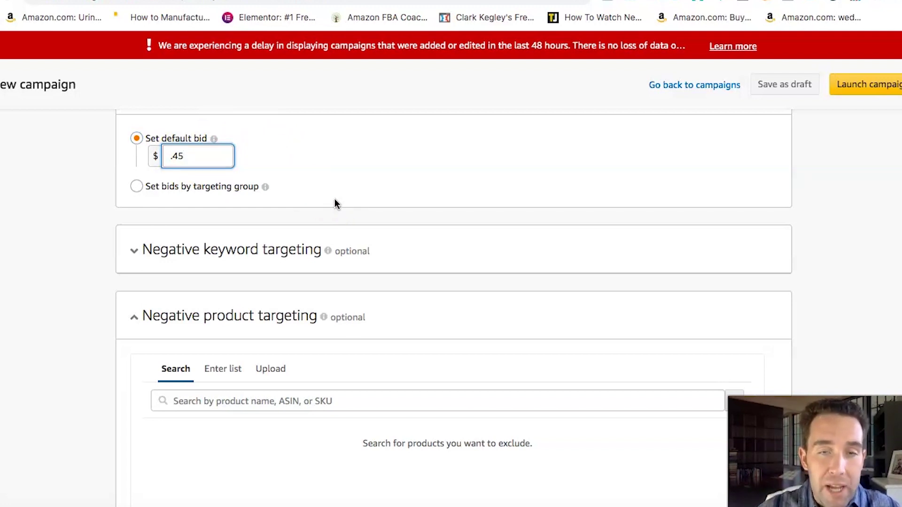
pyautogui.click(427, 285)
# - Set the campaign's daily budget to $30 in the campaign settings
pyautogui.scroll(15, 427, 285)
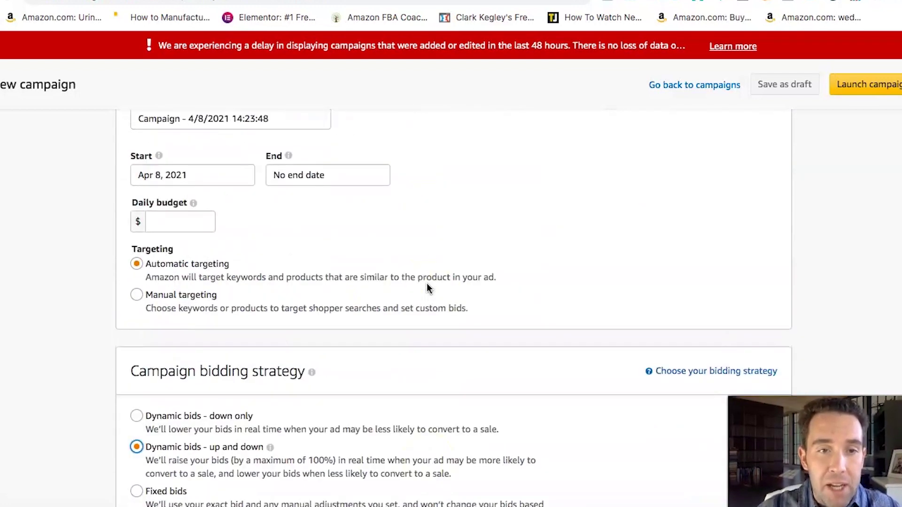
pyautogui.scroll(-1, 427, 288)
pyautogui.click(191, 356)
pyautogui.write('30')
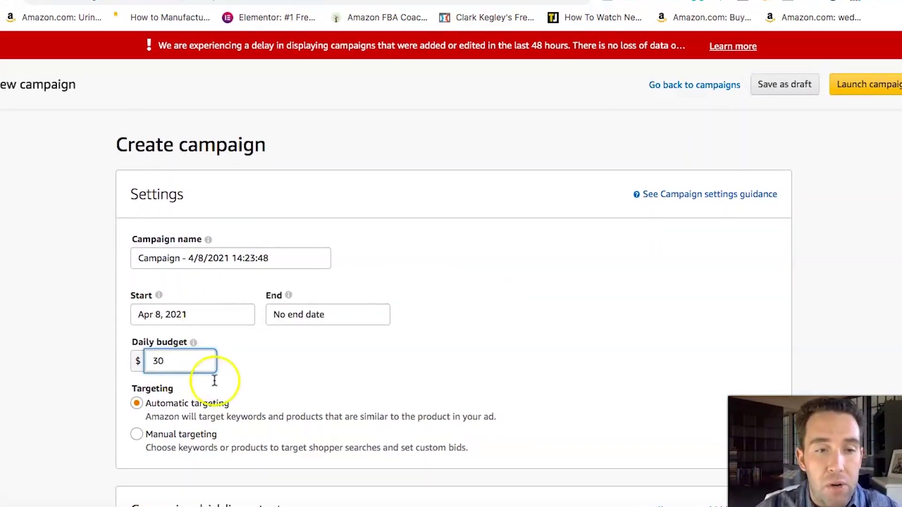
# - Set the campaign's end date to October 18, 2021
pyautogui.click(303, 321)
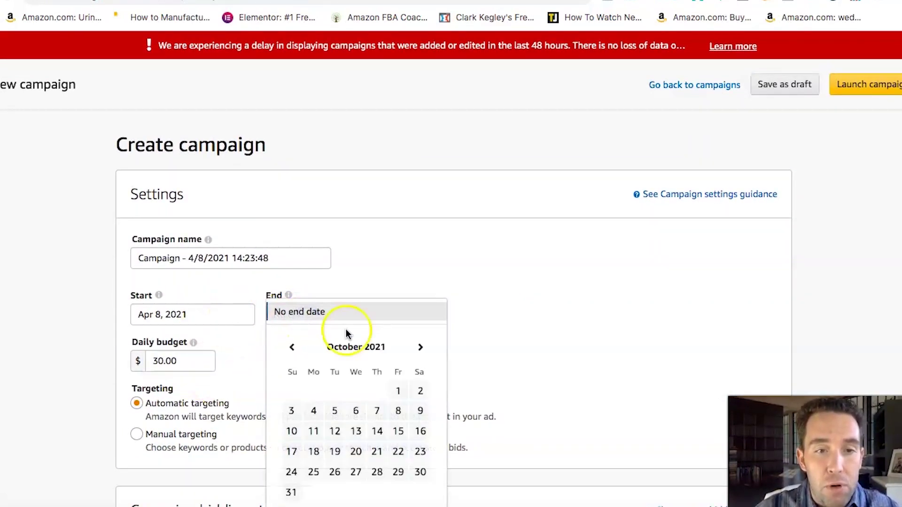
pyautogui.click(313, 452)
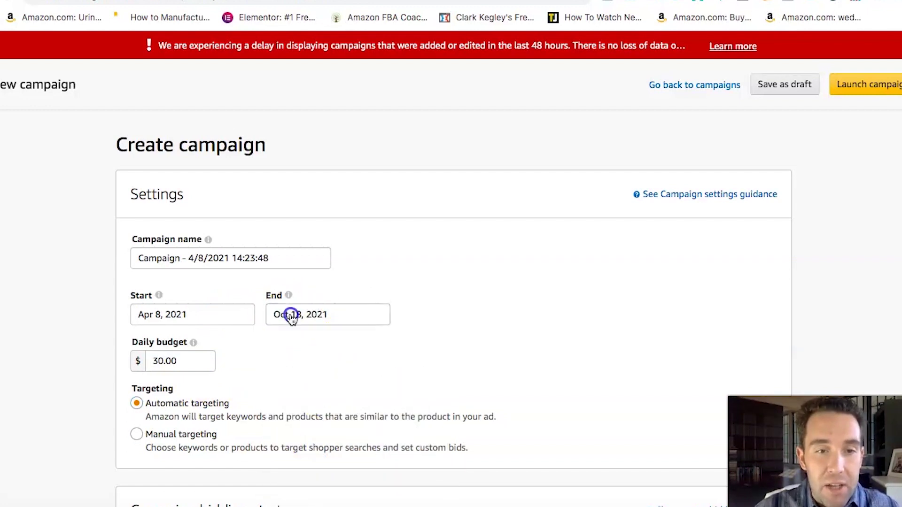
pyautogui.click(300, 314)
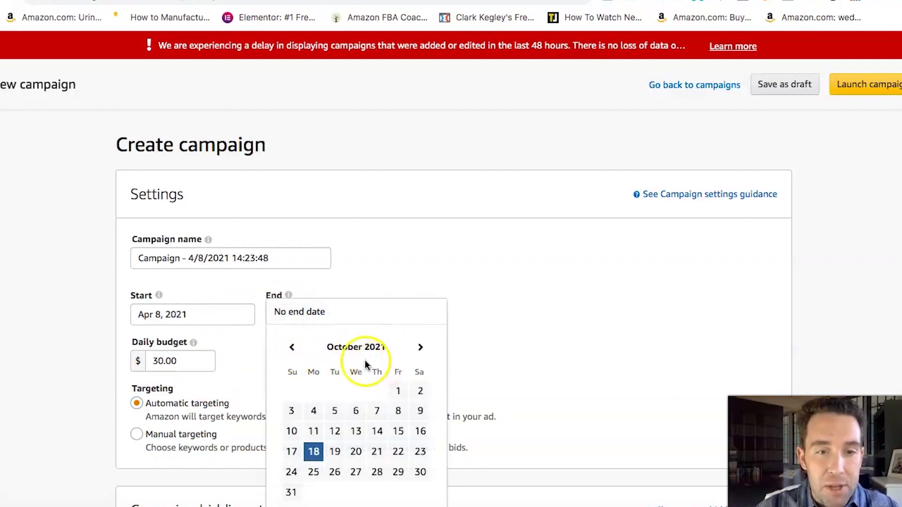
pyautogui.moveTo(288, 295)
# - Rename the campaign as Auto 1 "Test" - LED garden
pyautogui.moveTo(265, 261); pyautogui.dragTo(133, 259)
pyautogui.write('Au')
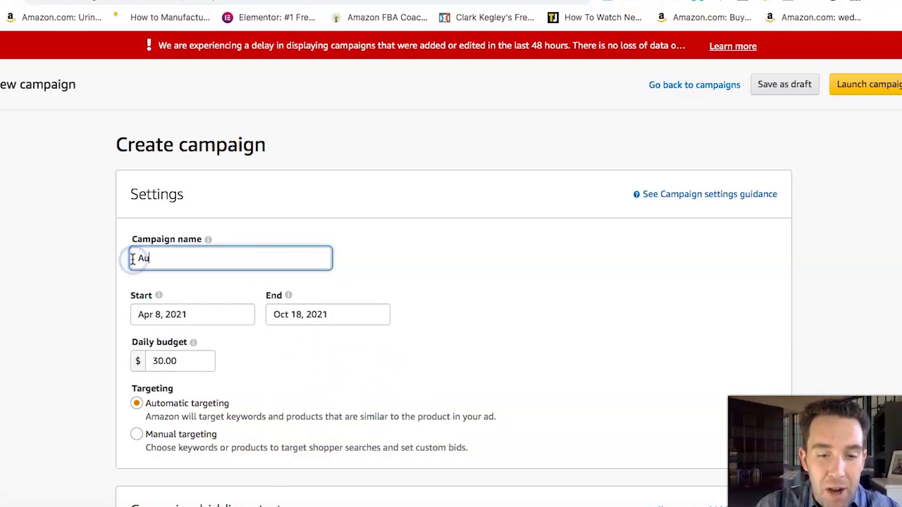
pyautogui.write('to 1 "Test"')
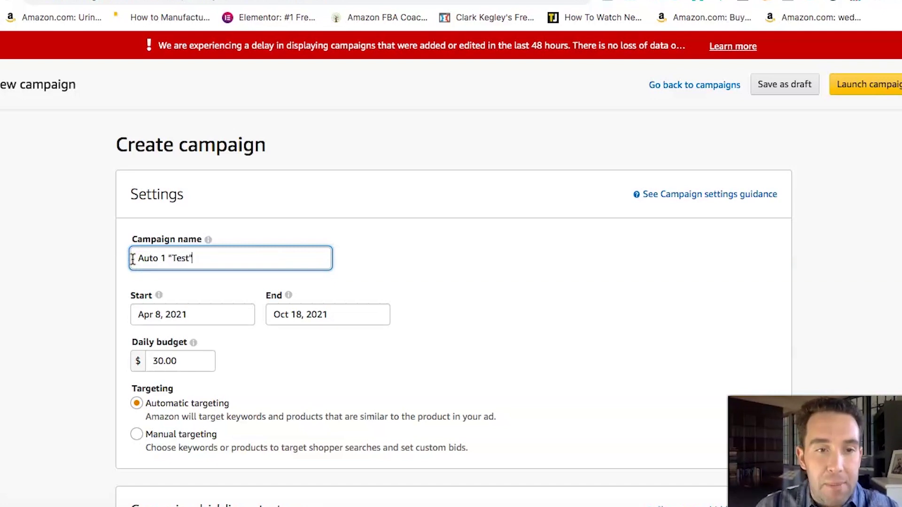
pyautogui.write(' - LED garden')
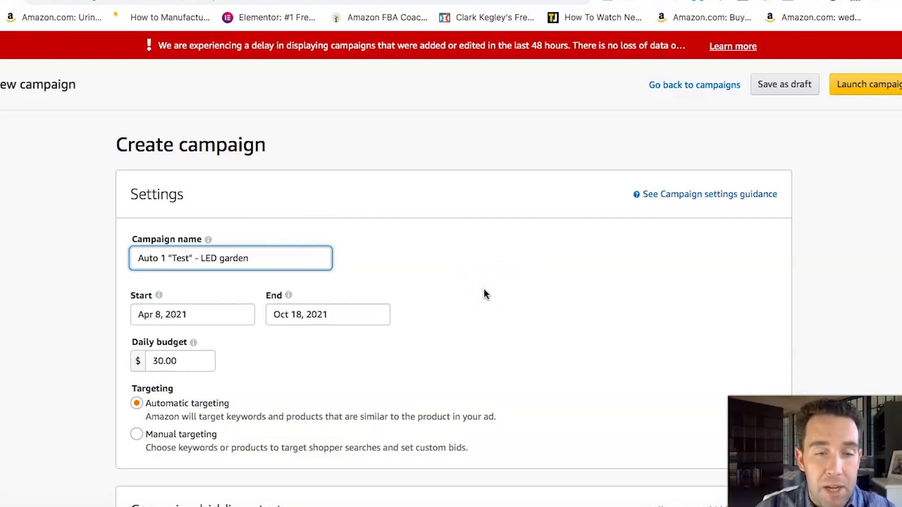
pyautogui.click(465, 304)
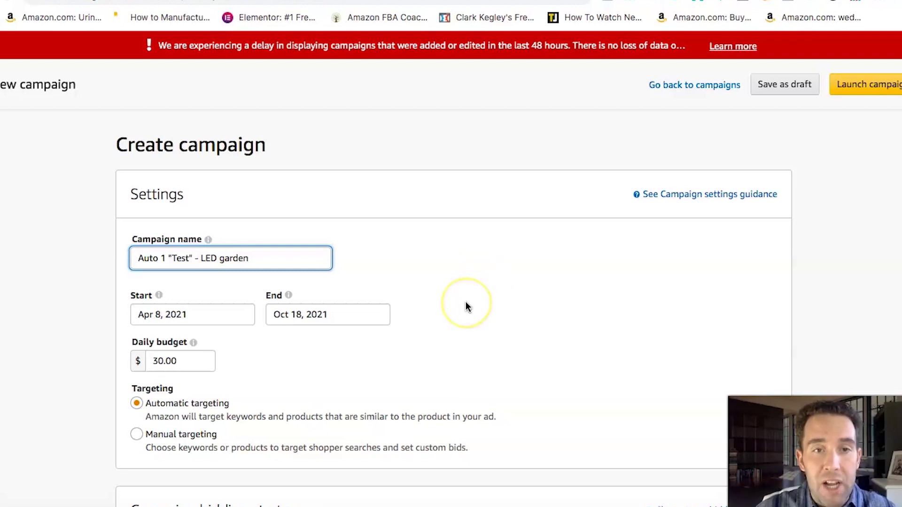
pyautogui.click(475, 256)
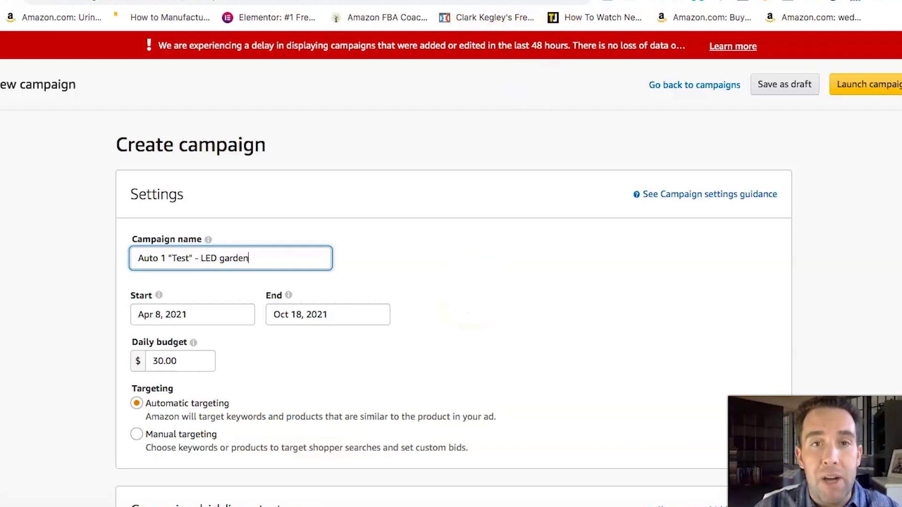
# - Return to the Helium 10 Xray results, examine the iDOO Hydroponics Growing System listing, and preview the first GrowLED product
pyautogui.click(505, 350)
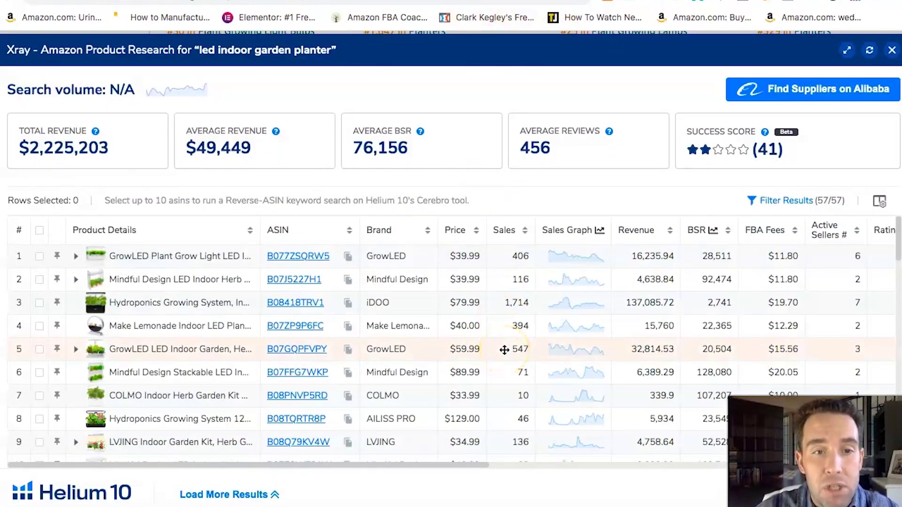
pyautogui.click(297, 306)
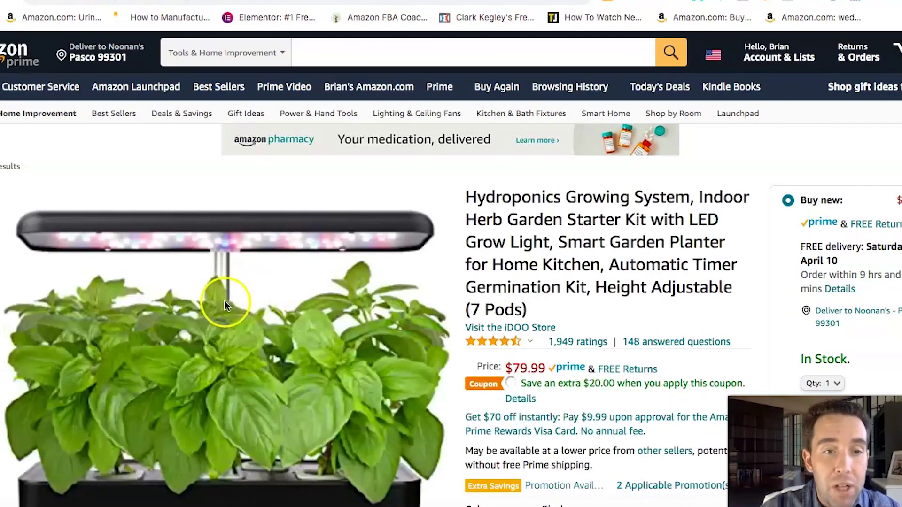
pyautogui.moveTo(246, 302)
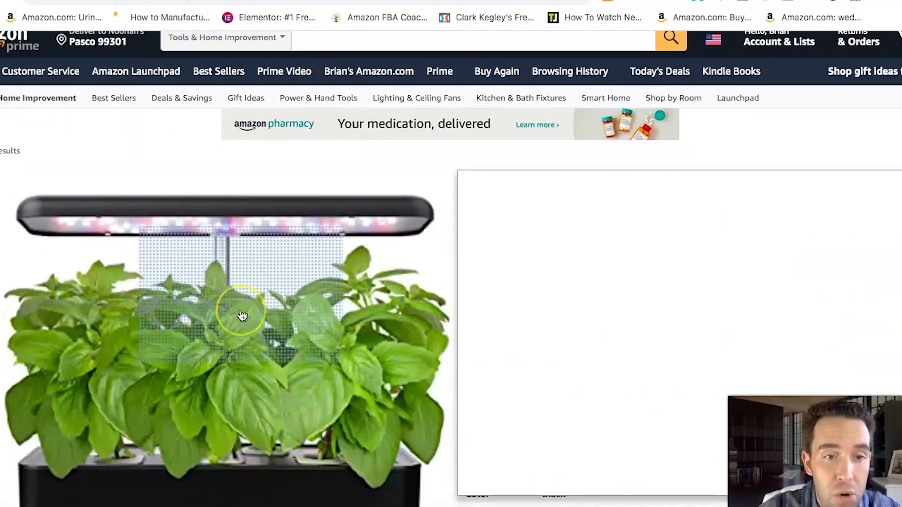
pyautogui.scroll(-2, 241, 310)
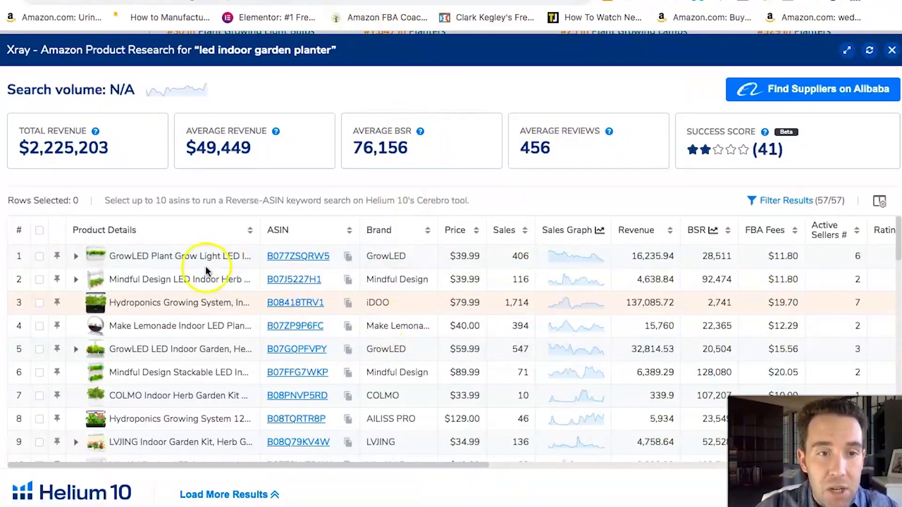
pyautogui.moveTo(294, 252)
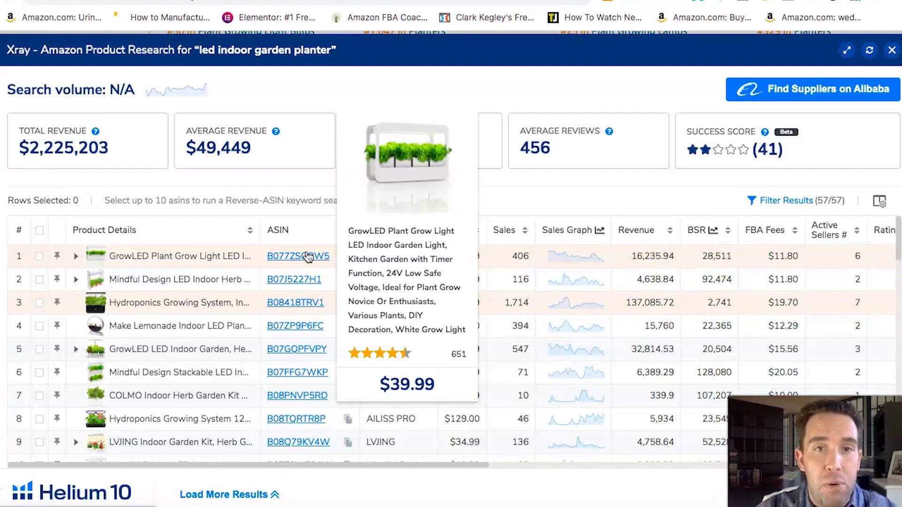
# - Close the Xray research and compare the LED indoor garden listings on the Amazon results page
pyautogui.click(893, 52)
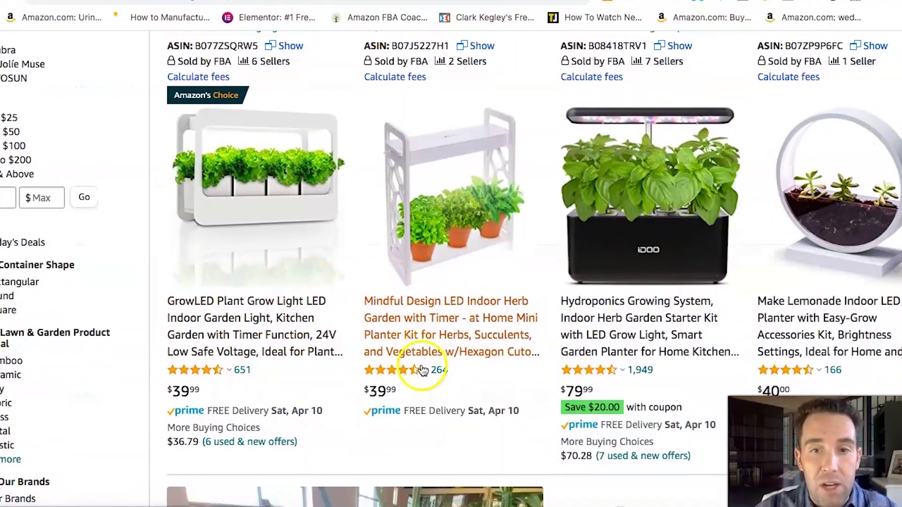
pyautogui.scroll(-1, 413, 372)
pyautogui.moveTo(597, 270)
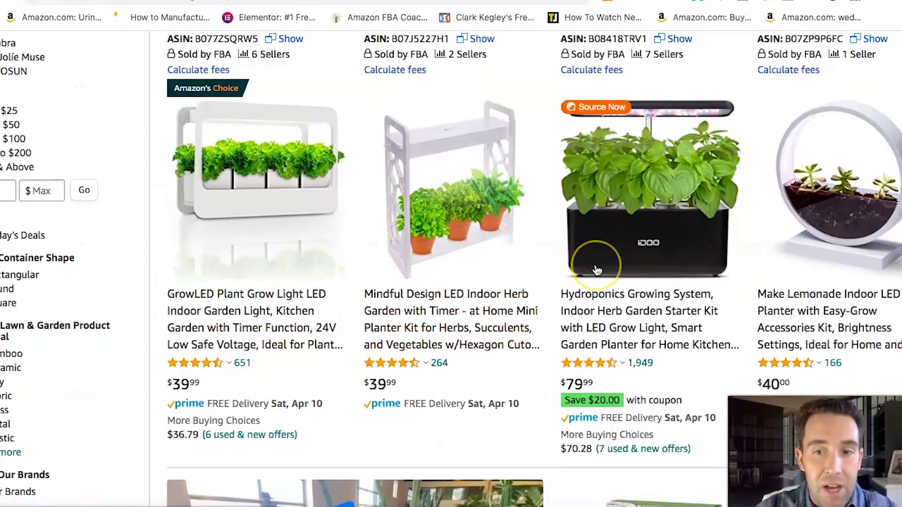
pyautogui.scroll(-1, 597, 270)
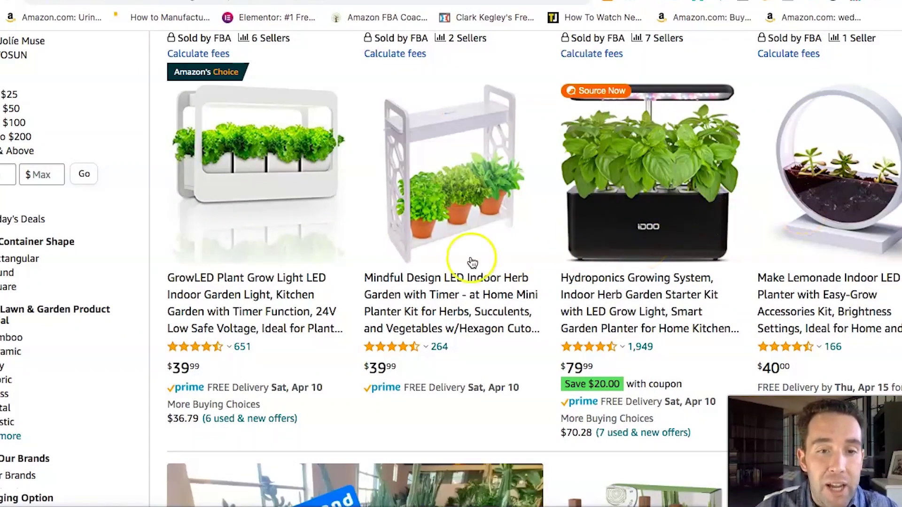
# - Switch to the PPC Launch In 2021 document and highlight the listing requirements for images, title and description, and backend search terms
pyautogui.click(392, 242)
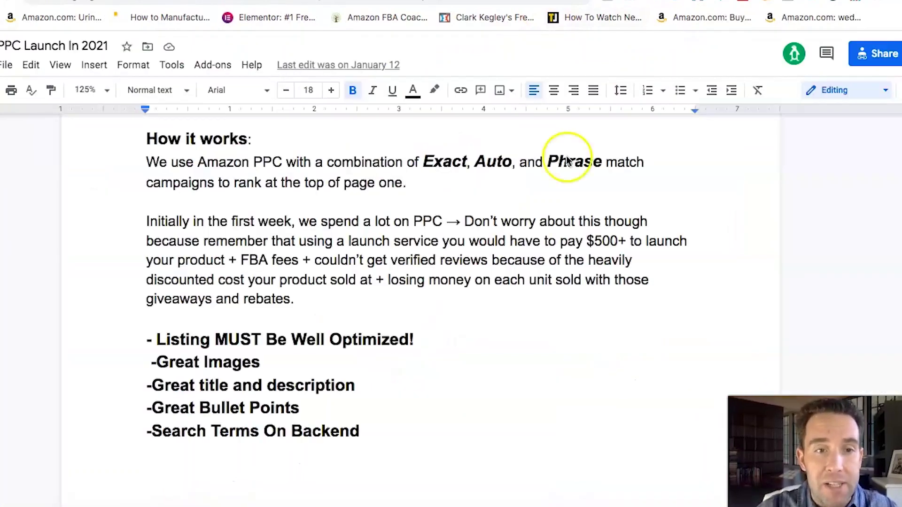
pyautogui.scroll(-1, 459, 318)
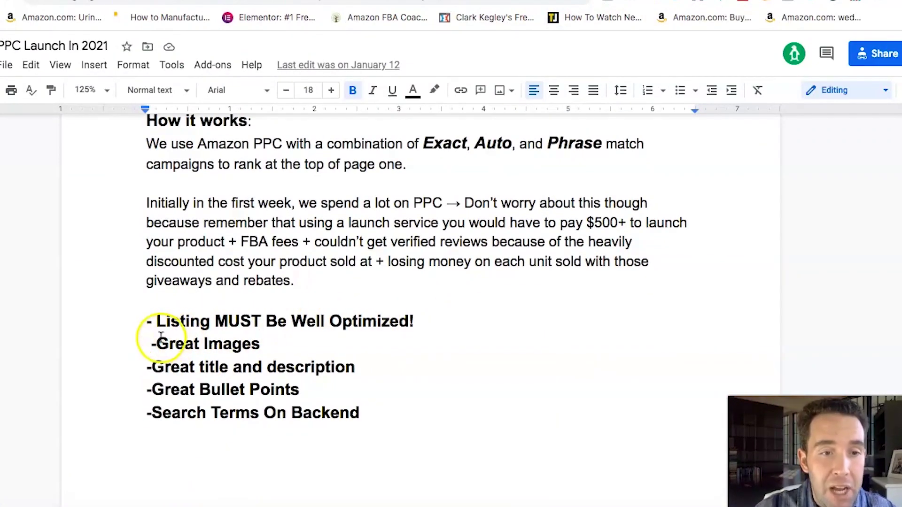
pyautogui.moveTo(156, 343); pyautogui.dragTo(264, 346)
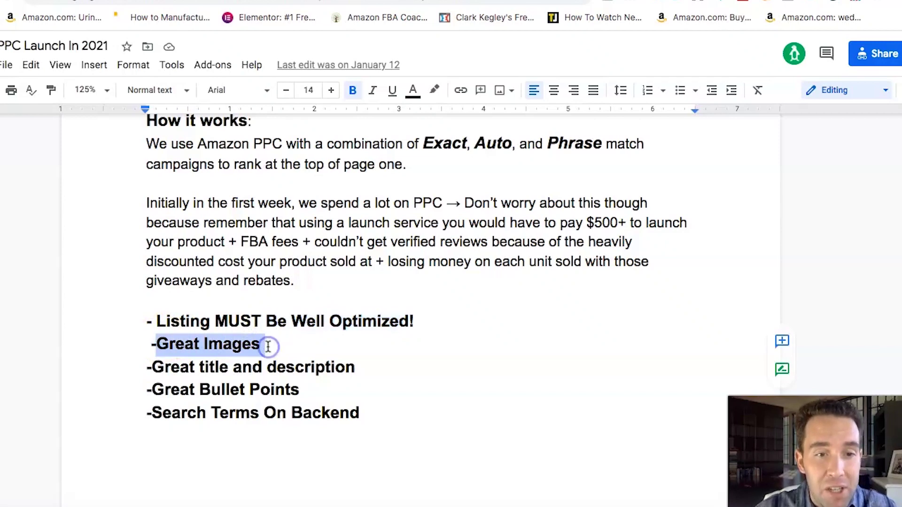
pyautogui.moveTo(148, 367); pyautogui.dragTo(368, 371)
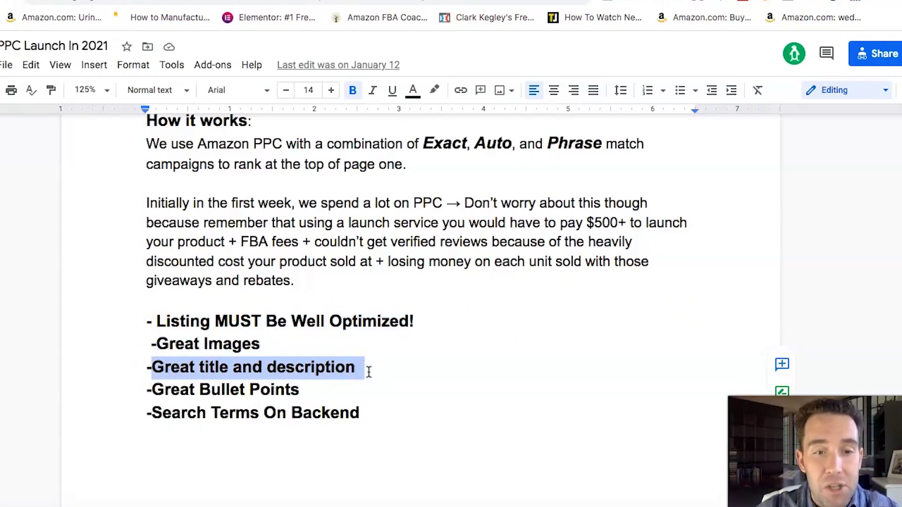
pyautogui.moveTo(151, 413); pyautogui.dragTo(364, 425)
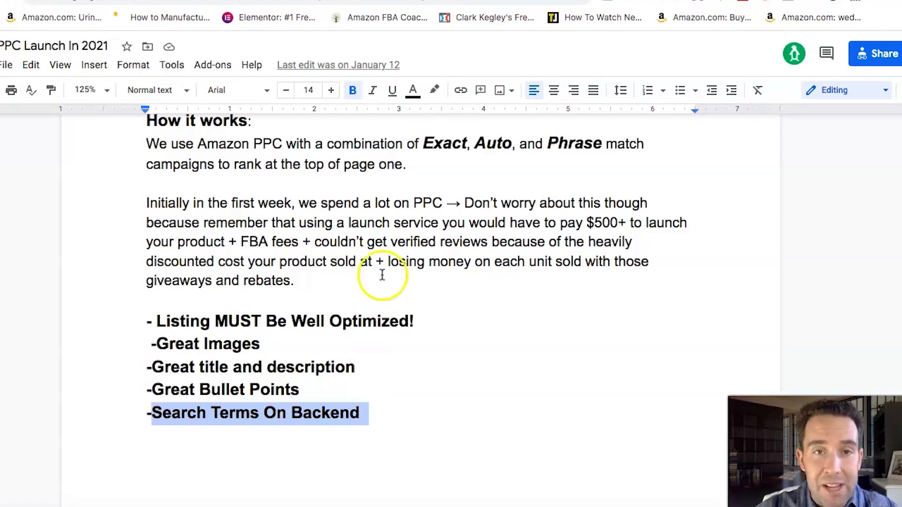
# - Return to the new campaign form and set the campaign's end date to April 22, 2021
pyautogui.click(684, 3)
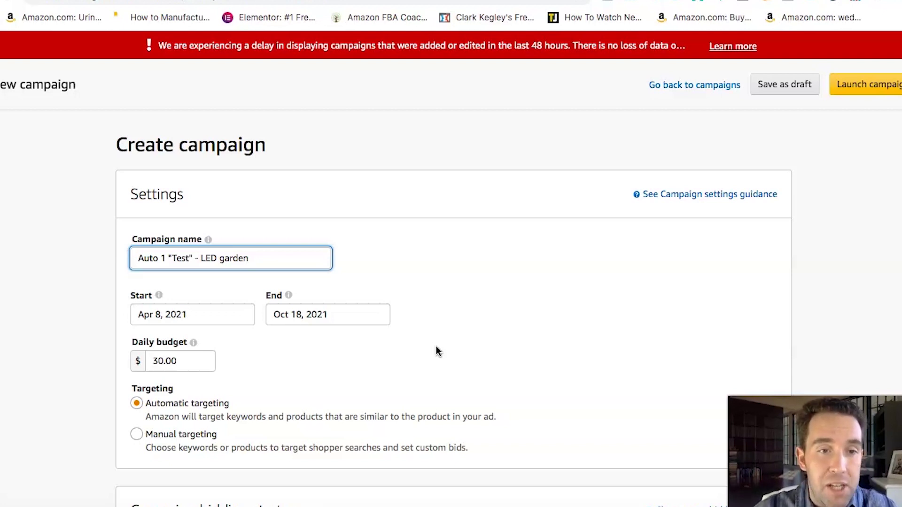
pyautogui.click(433, 317)
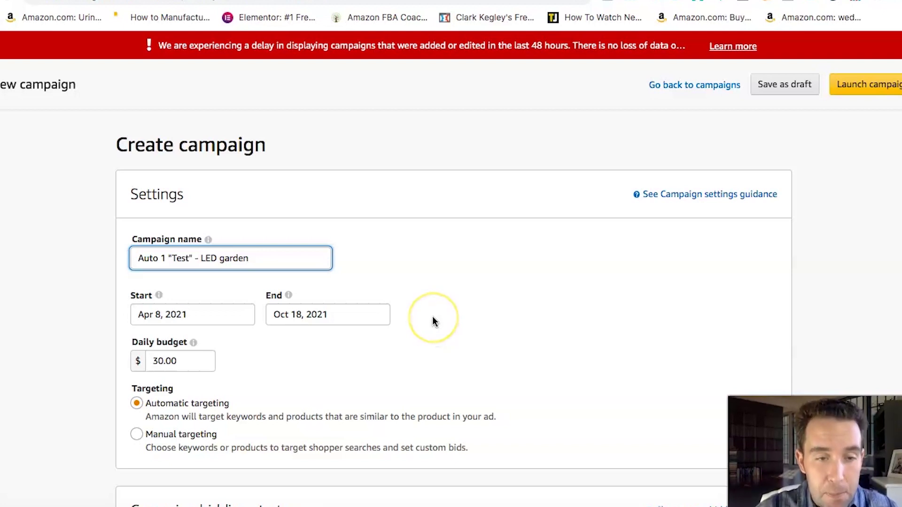
pyautogui.scroll(-1, 432, 317)
pyautogui.click(155, 225)
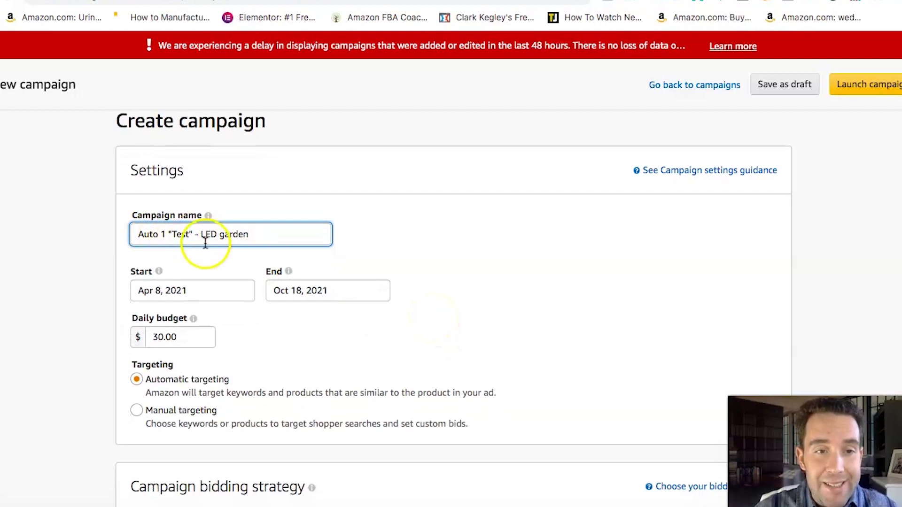
pyautogui.scroll(-2, 203, 241)
pyautogui.click(312, 239)
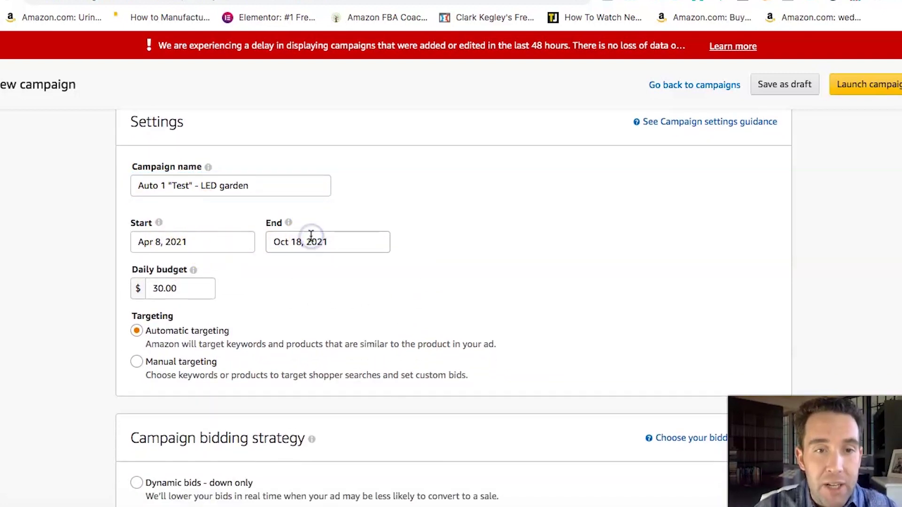
pyautogui.click(290, 280)
pyautogui.click(289, 279)
pyautogui.click(290, 279)
pyautogui.click(289, 280)
pyautogui.click(289, 280)
pyautogui.click(290, 280)
pyautogui.click(379, 385)
pyautogui.click(315, 306)
# - Review the campaign's dates, budget and targeting settings together with the bidding strategy options
pyautogui.scroll(-2, 315, 306)
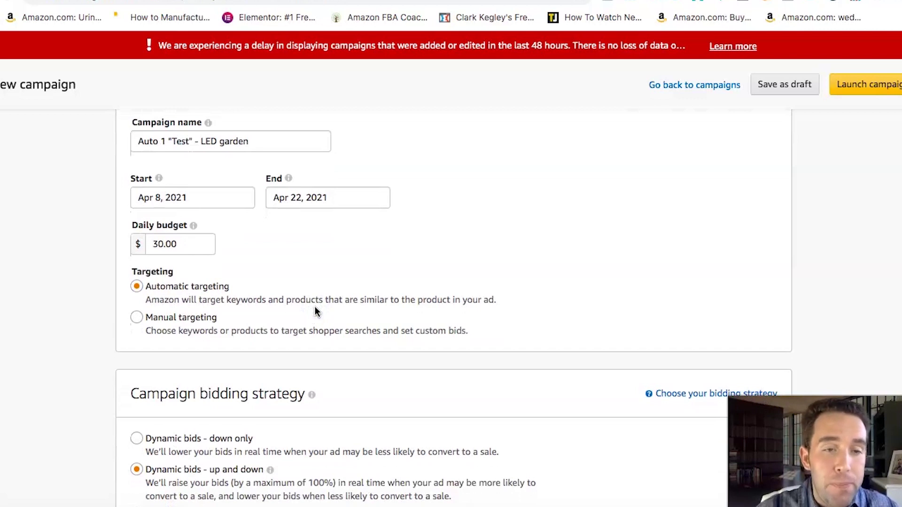
pyautogui.scroll(-3, 315, 306)
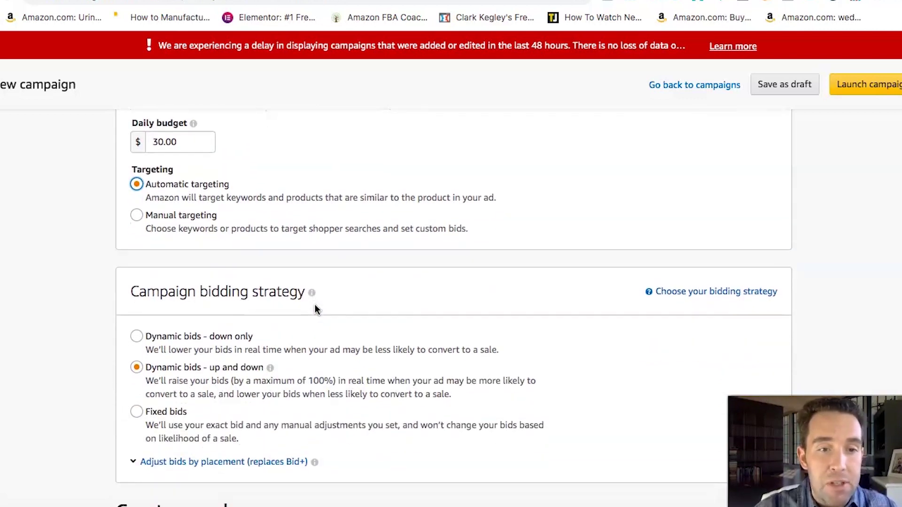
pyautogui.click(305, 299)
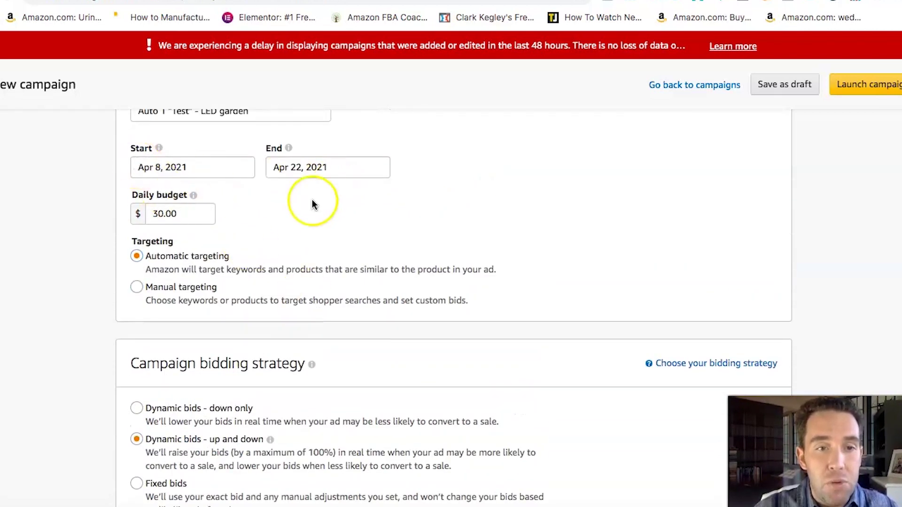
pyautogui.scroll(1, 287, 188)
pyautogui.scroll(-4, 305, 268)
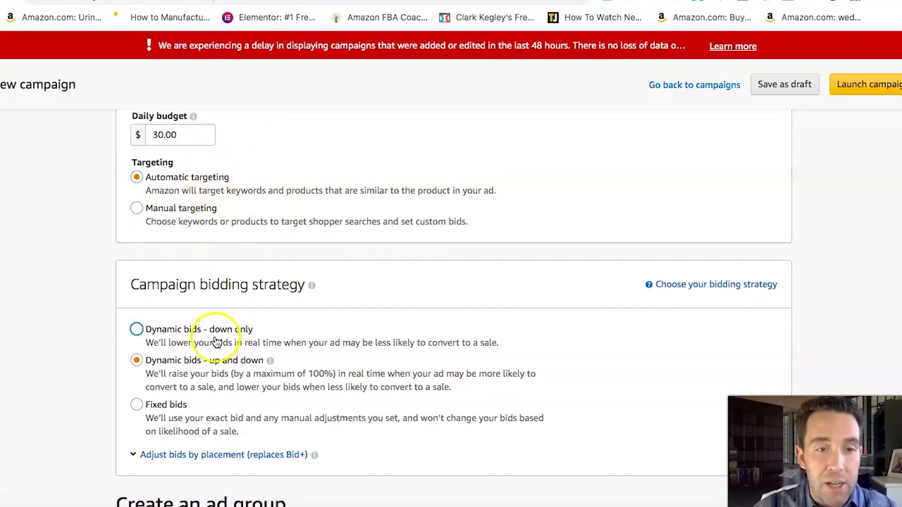
# - Set the campaign's bidding strategy to Dynamic bids - down only
pyautogui.scroll(-2, 206, 324)
pyautogui.click(199, 269)
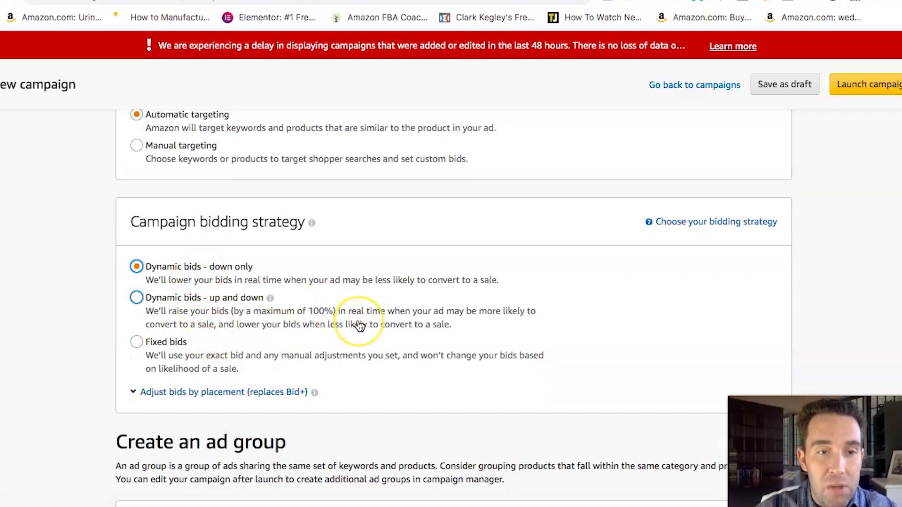
pyautogui.scroll(-1, 362, 325)
pyautogui.click(235, 181)
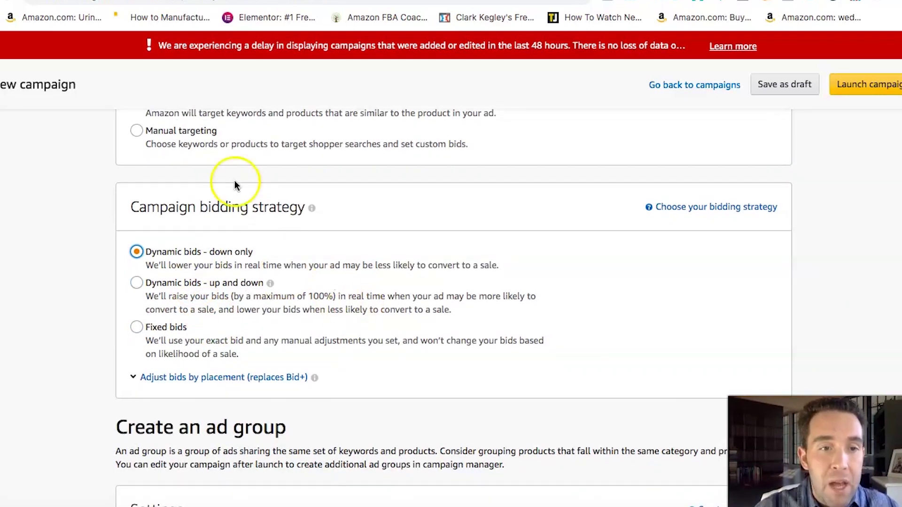
pyautogui.click(350, 387)
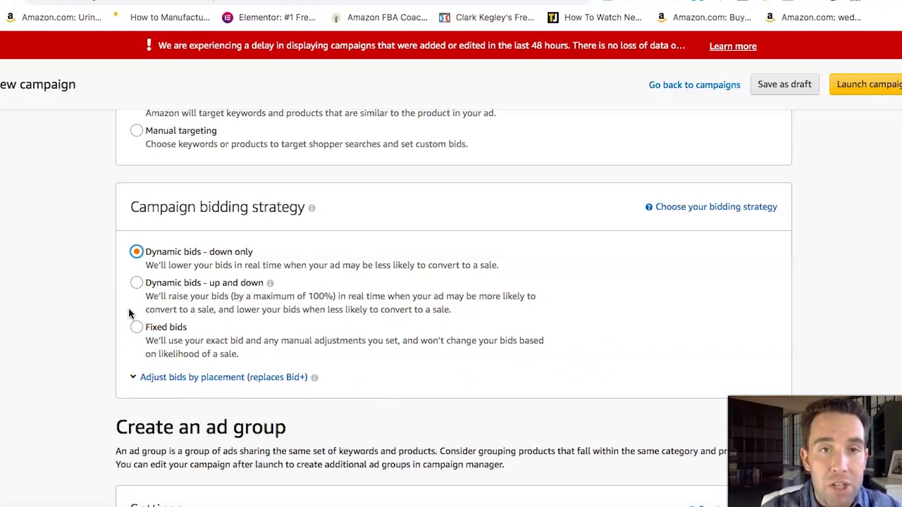
pyautogui.click(136, 327)
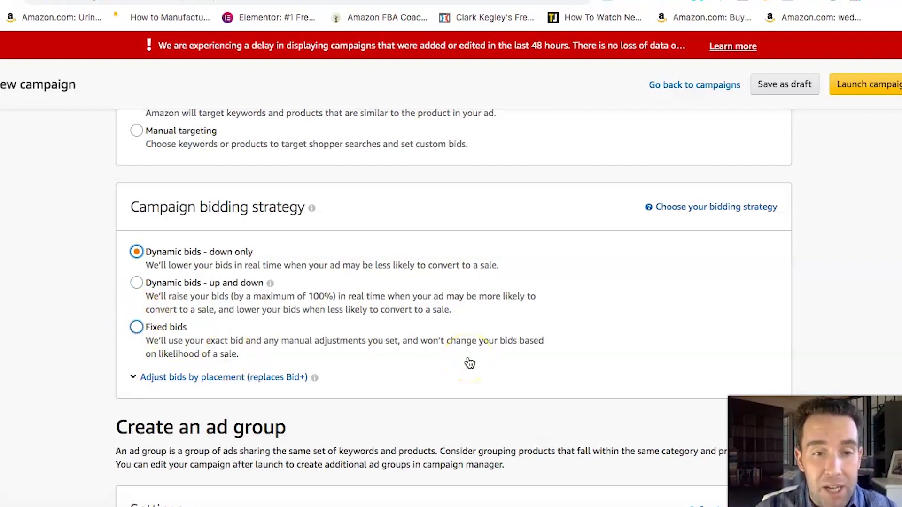
# - Name the ad group Auto 1 Test and add Mrs Meyer's Clean Day All-Purpose Cleaner as its advertised product
pyautogui.scroll(-5, 470, 359)
pyautogui.moveTo(195, 324); pyautogui.dragTo(121, 323)
pyautogui.write('Auto 1 Test')
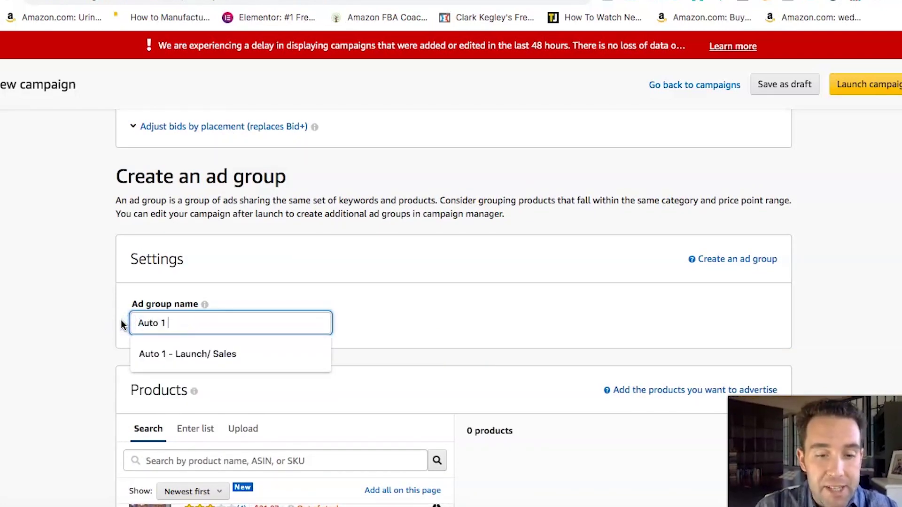
pyautogui.scroll(-6, 292, 306)
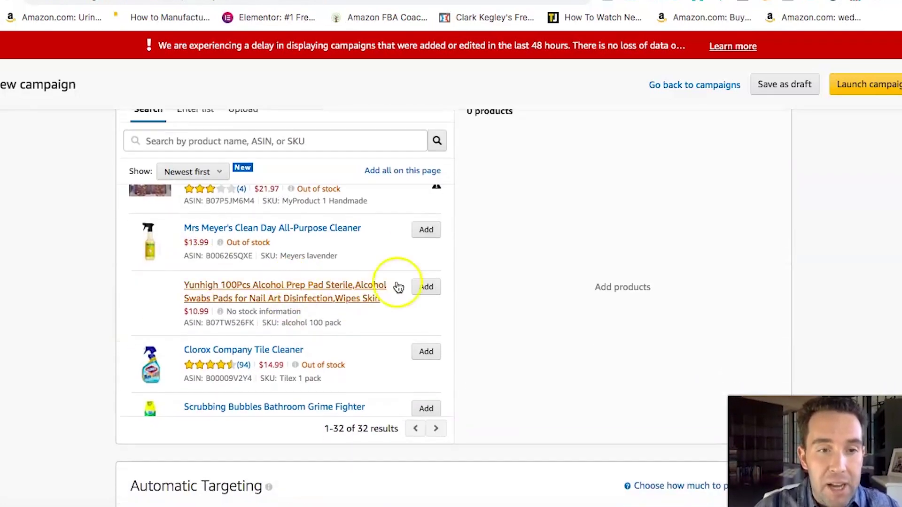
pyautogui.click(430, 235)
# - Try a default bid of $0.51 for automatic targeting, and set it back to $0.45
pyautogui.scroll(-4, 117, 326)
pyautogui.scroll(-8, 117, 327)
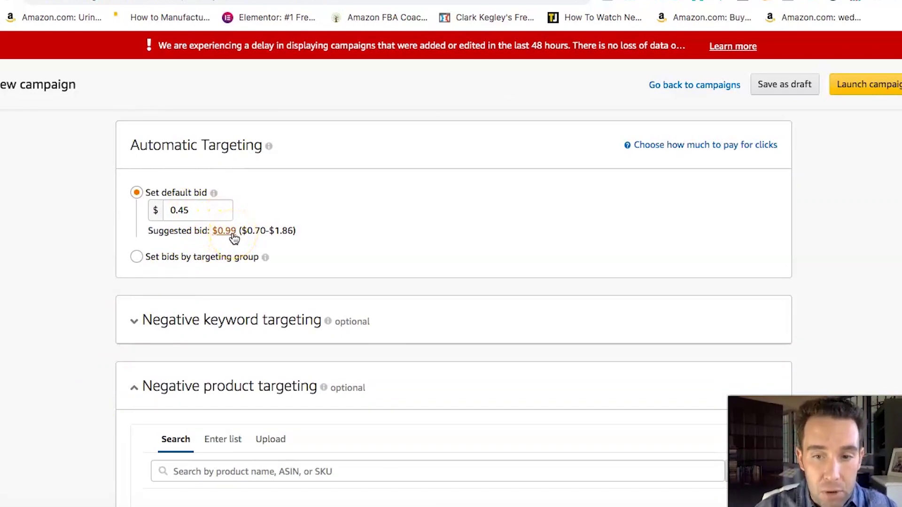
pyautogui.click(234, 239)
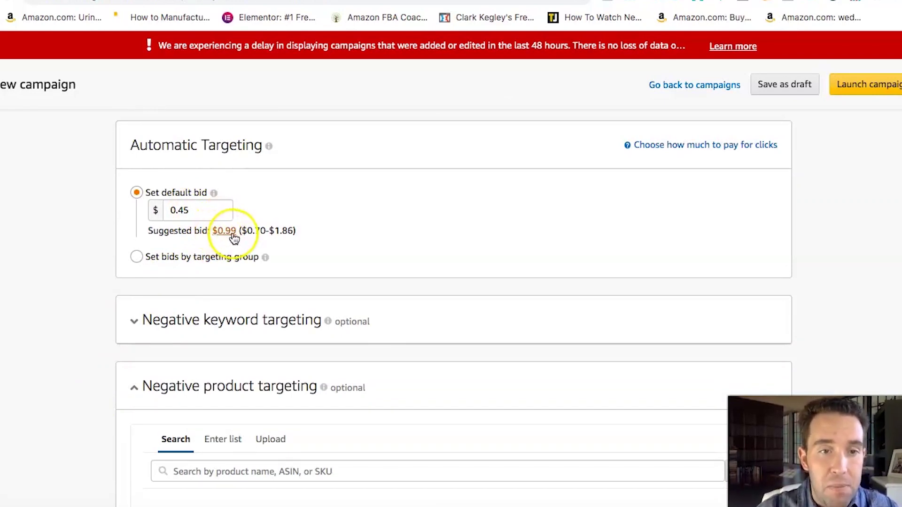
pyautogui.click(186, 210)
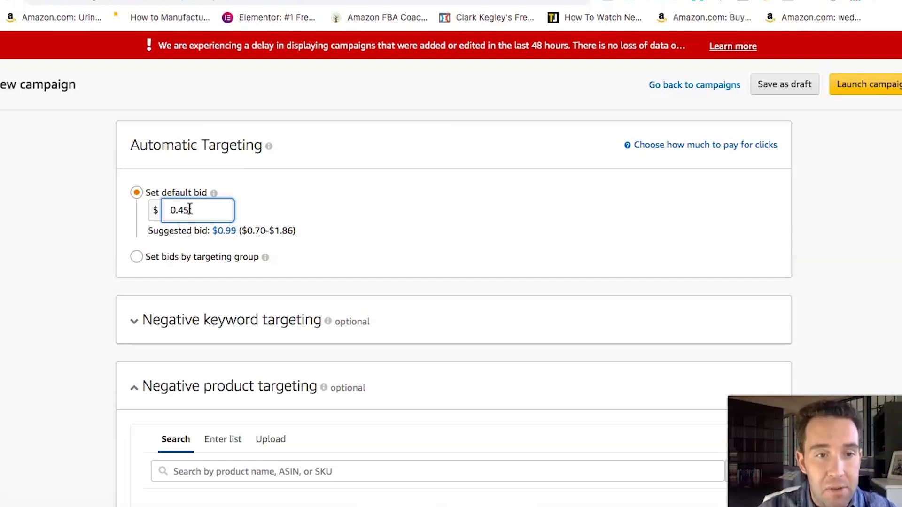
pyautogui.press('BackSpace')
pyautogui.press('BackSpace')
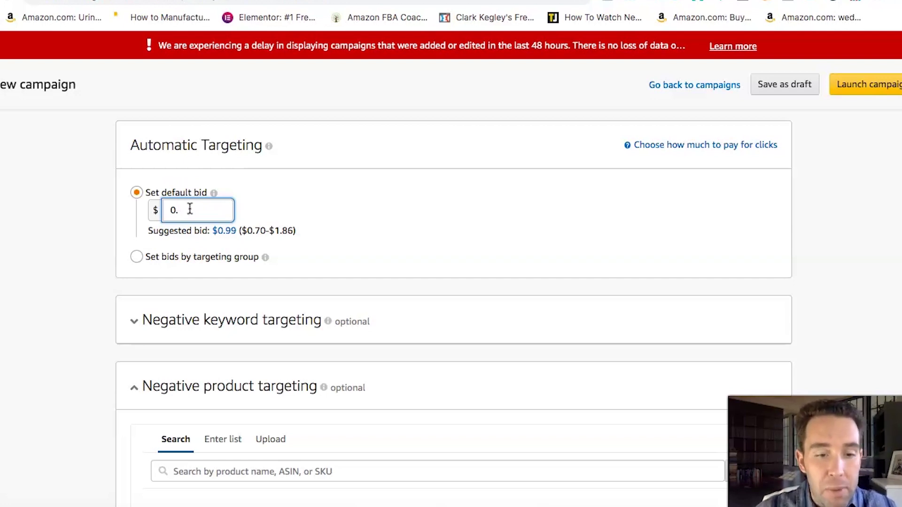
pyautogui.write('51')
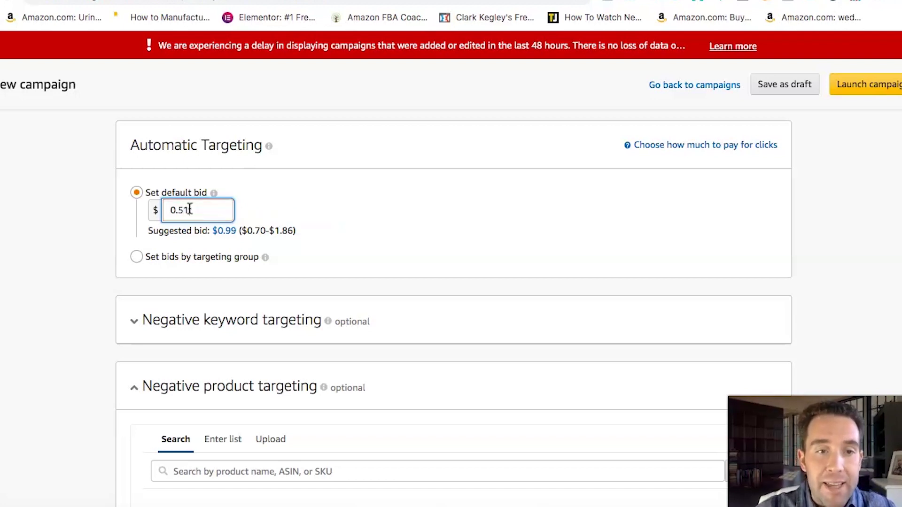
pyautogui.press('BackSpace')
pyautogui.write('45')
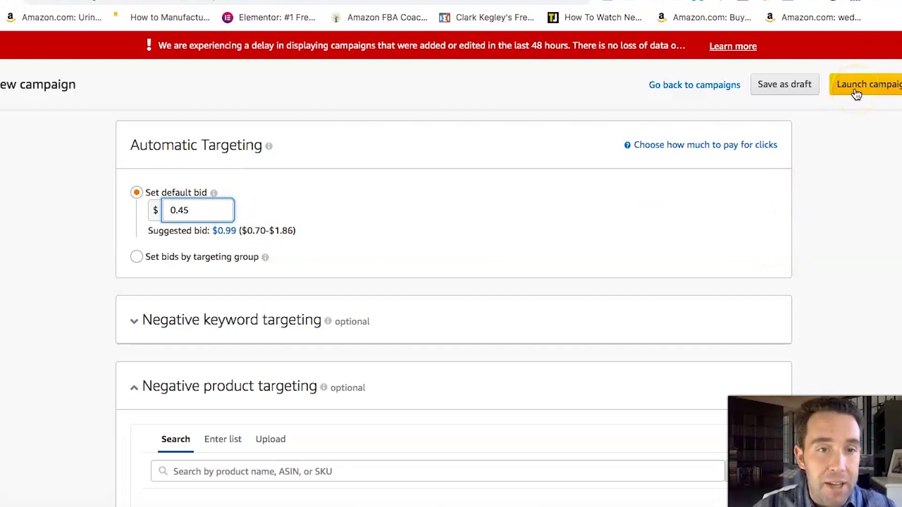
# - Rename the campaign as Auto 2 "Sales" - LED garden
pyautogui.click(827, 267)
pyautogui.scroll(15, 827, 267)
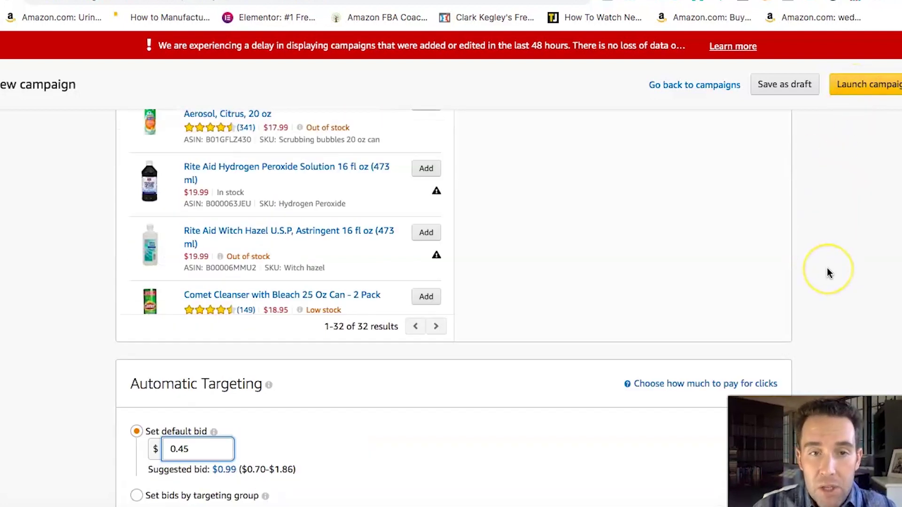
pyautogui.click(260, 265)
pyautogui.click(167, 258)
pyautogui.press('BackSpace')
pyautogui.write('2 "Test" - LED garden')
pyautogui.click(182, 265)
pyautogui.moveTo(188, 261); pyautogui.dragTo(172, 262)
pyautogui.write('les')
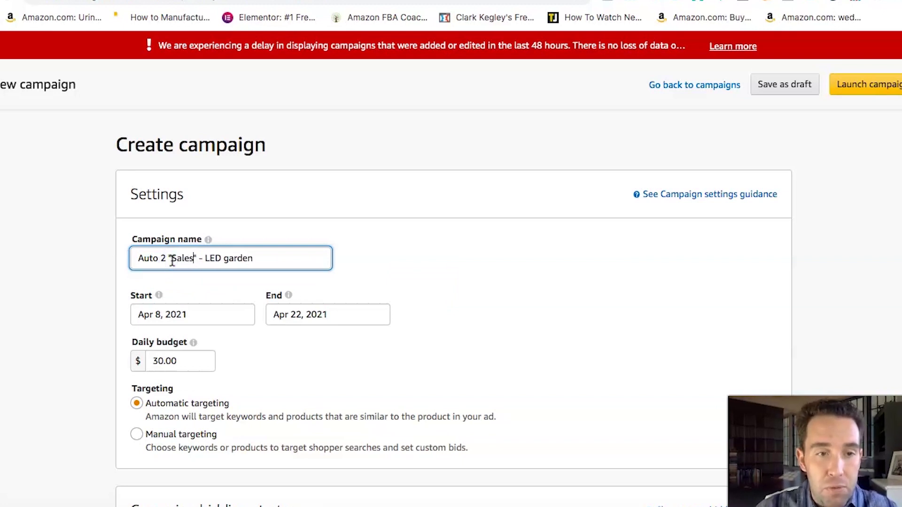
pyautogui.click(413, 238)
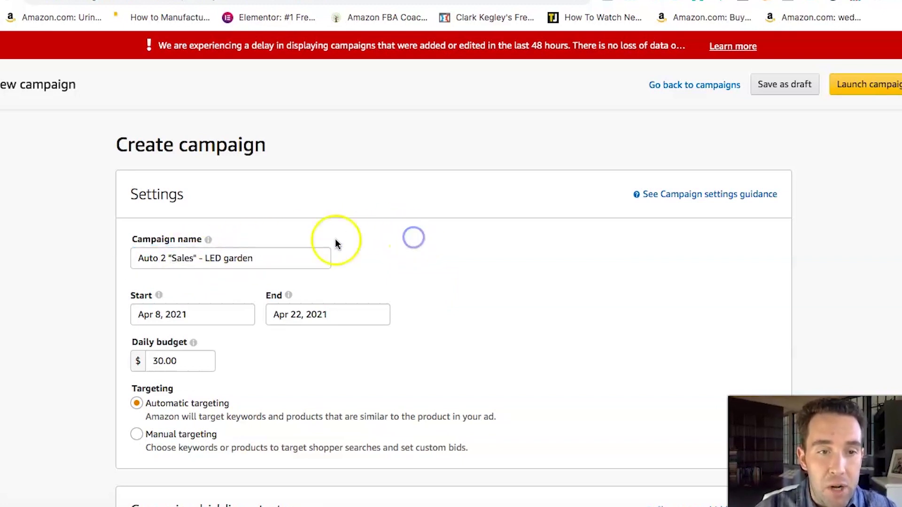
pyautogui.moveTo(137, 258); pyautogui.dragTo(197, 258)
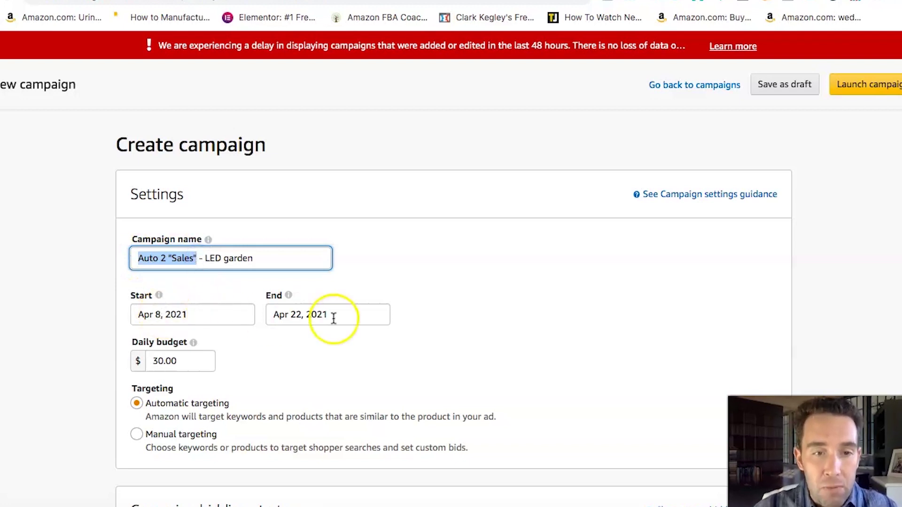
pyautogui.click(281, 369)
# - Set the campaign's daily budget to $20.00 and select automatic targeting
pyautogui.scroll(-1, 281, 366)
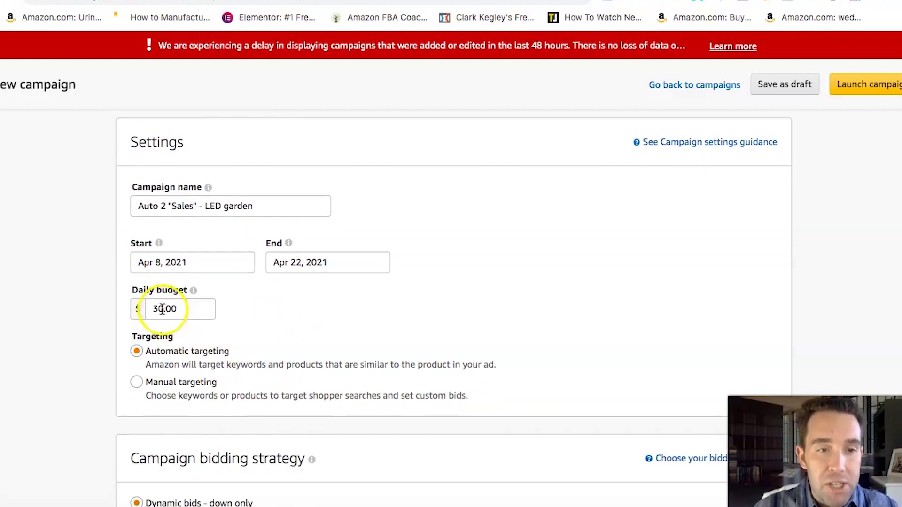
pyautogui.click(157, 309)
pyautogui.press('BackSpace')
pyautogui.write('2')
pyautogui.click(200, 312)
pyautogui.scroll(-2, 274, 314)
pyautogui.click(197, 272)
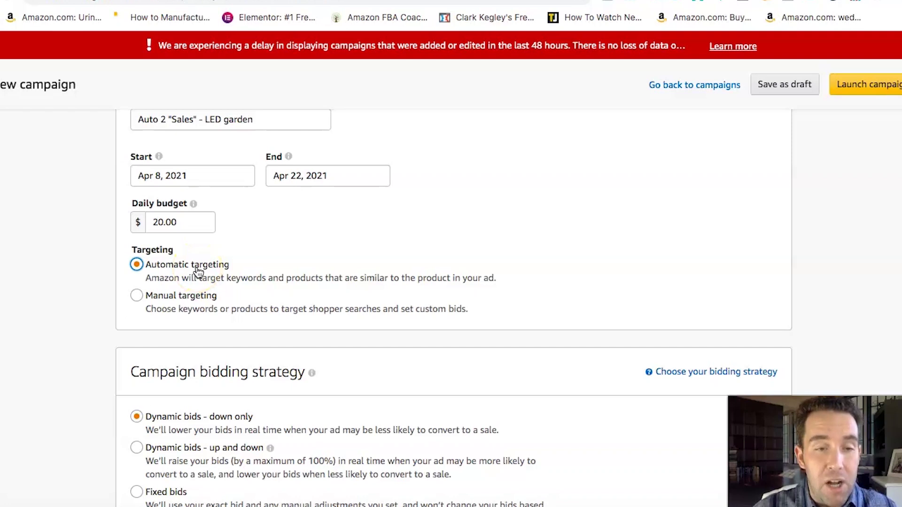
# - Rename the ad group as Auto 2 Sales
pyautogui.scroll(-4, 198, 271)
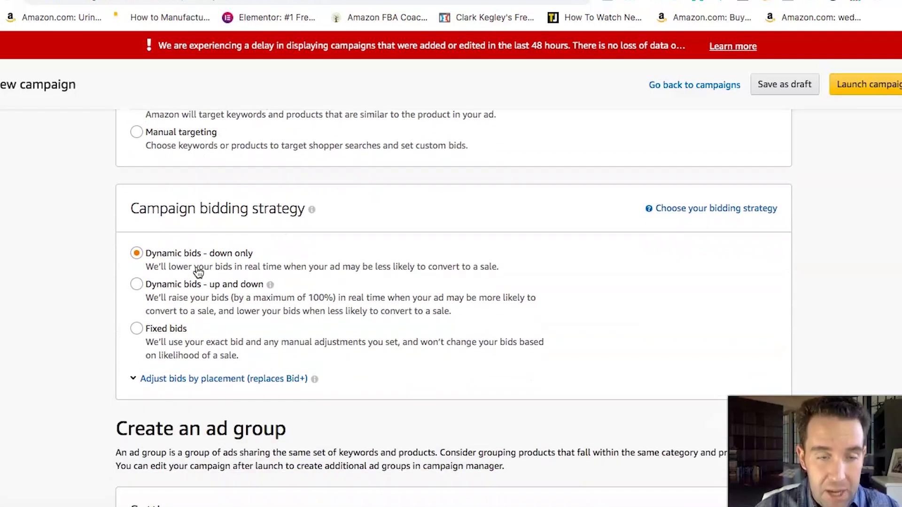
pyautogui.scroll(-1, 198, 271)
pyautogui.click(214, 187)
pyautogui.scroll(-5, 213, 188)
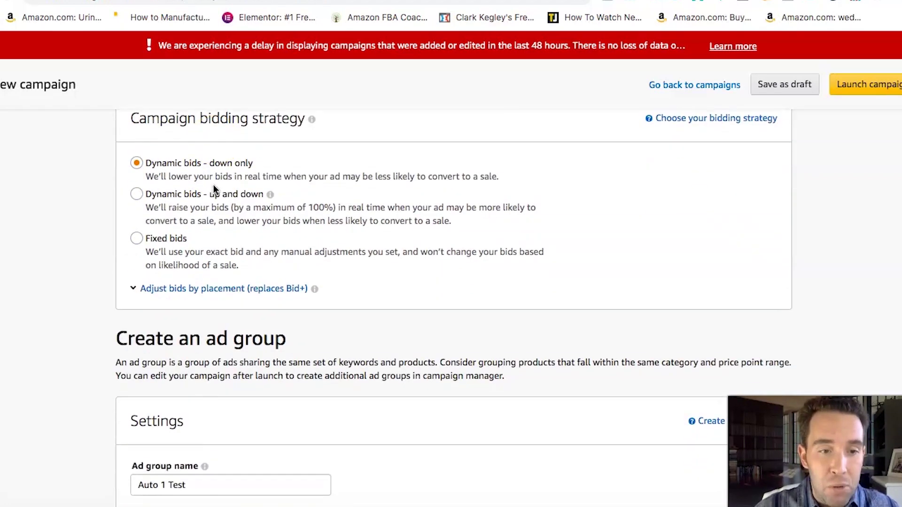
pyautogui.click(168, 281)
pyautogui.press('BackSpace')
pyautogui.write('2')
pyautogui.click(183, 280)
pyautogui.press('BackSpace')
pyautogui.press('BackSpace')
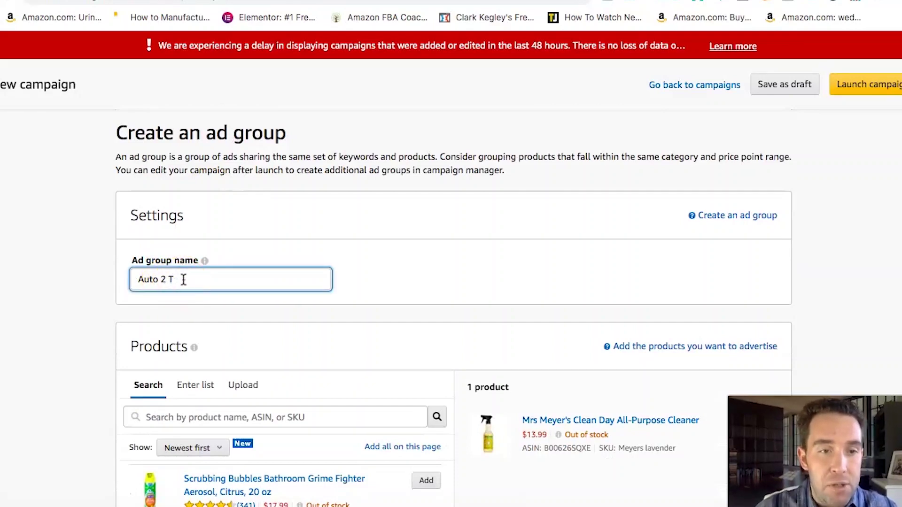
pyautogui.write('Sales')
pyautogui.click(358, 284)
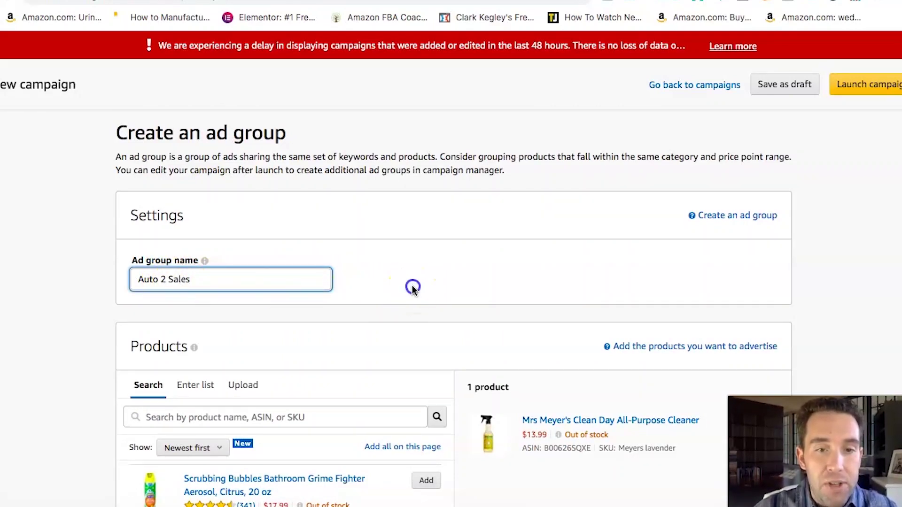
# - Try a default bid of $0.89 for automatic targeting, and replace it with $0.95
pyautogui.scroll(-4, 416, 291)
pyautogui.scroll(-5, 420, 329)
pyautogui.scroll(-3, 419, 332)
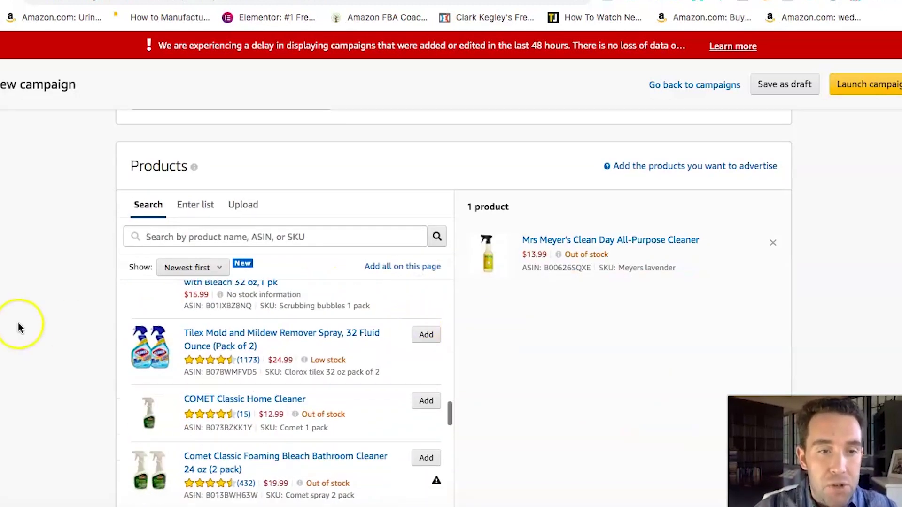
pyautogui.scroll(-10, 16, 322)
pyautogui.scroll(5, 17, 322)
pyautogui.click(198, 243)
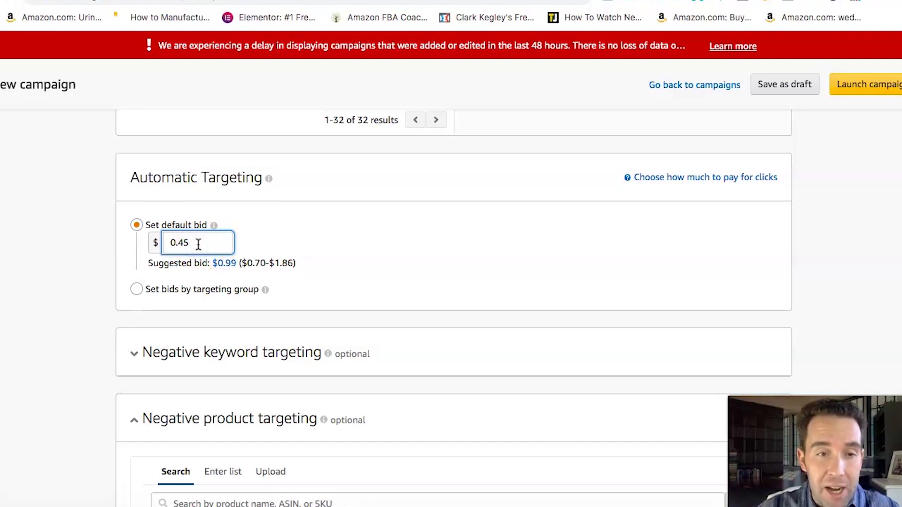
pyautogui.press('BackSpace')
pyautogui.press('BackSpace')
pyautogui.write('89')
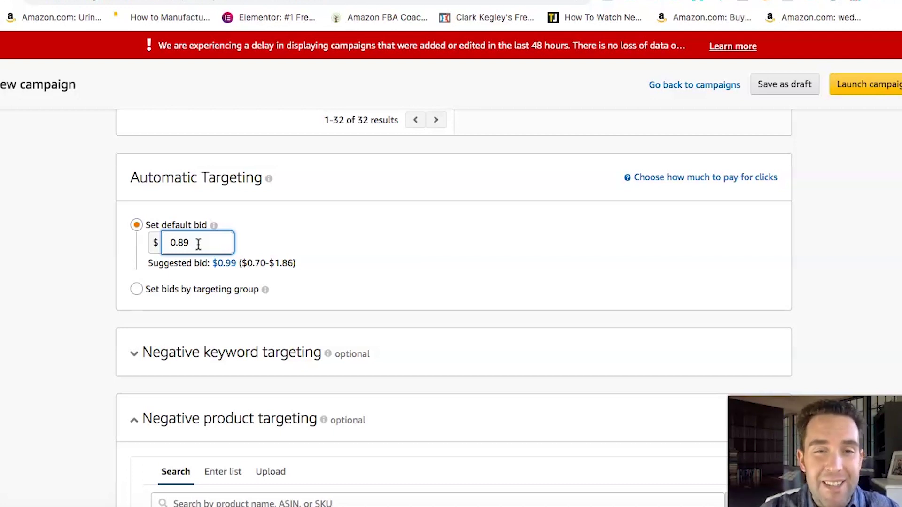
pyautogui.press('BackSpace')
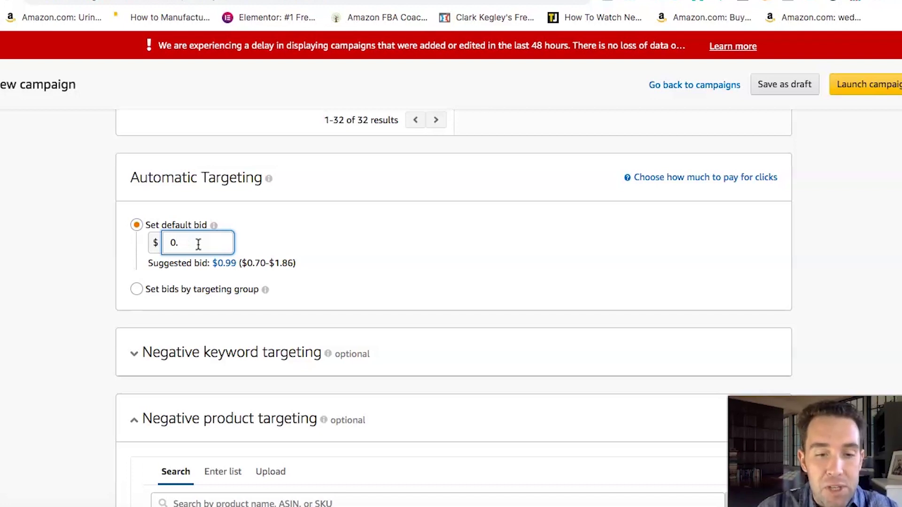
pyautogui.write('95')
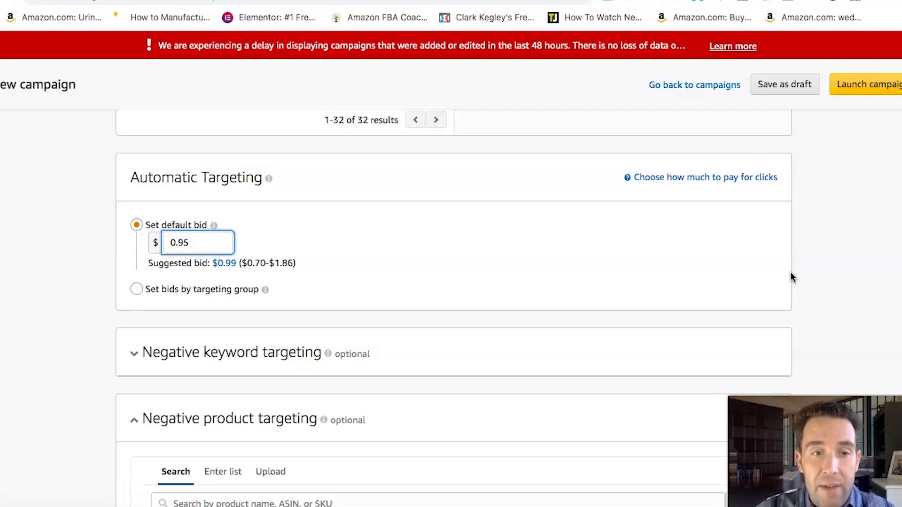
# - Leave the new campaign form without saving the changes and return to the campaigns overview
pyautogui.click(1, 92)
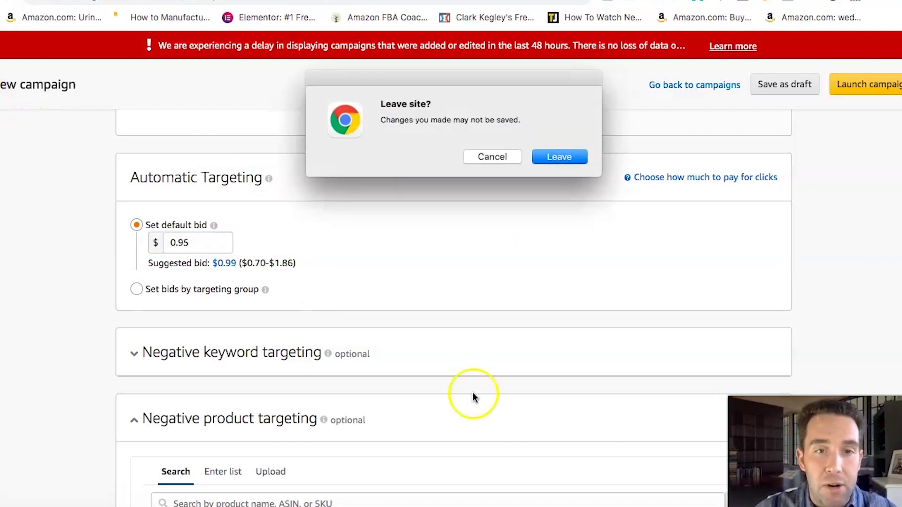
pyautogui.click(563, 151)
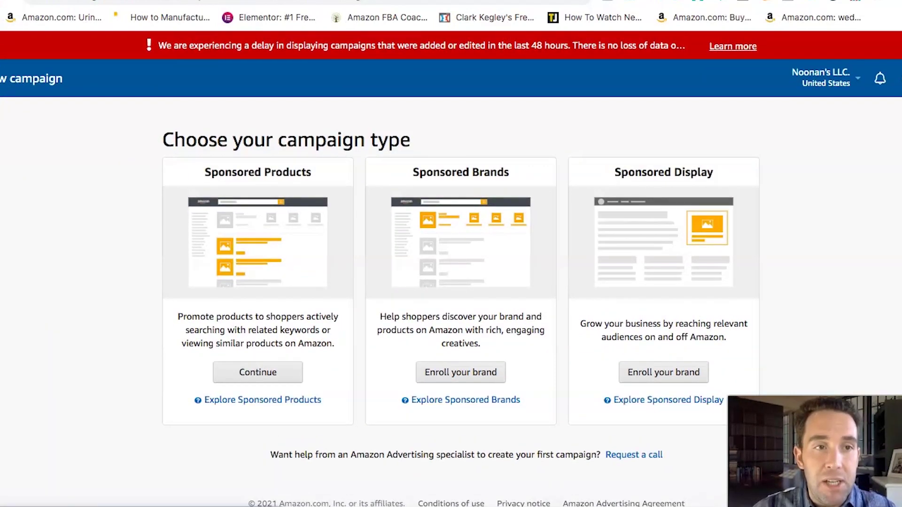
pyautogui.click(354, 392)
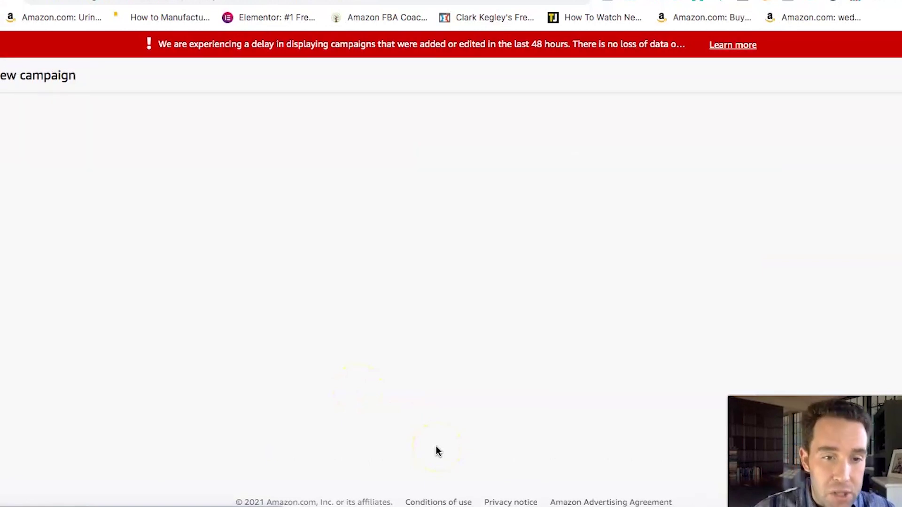
pyautogui.click(384, 409)
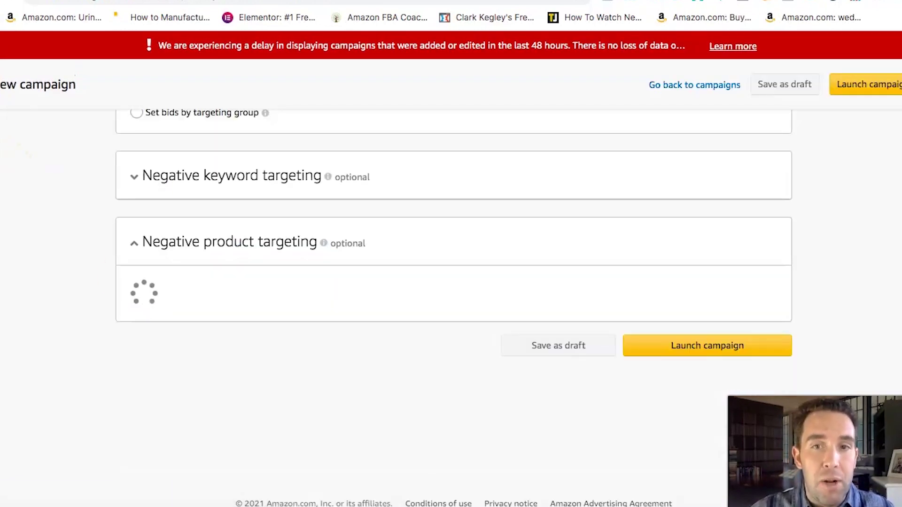
pyautogui.click(699, 85)
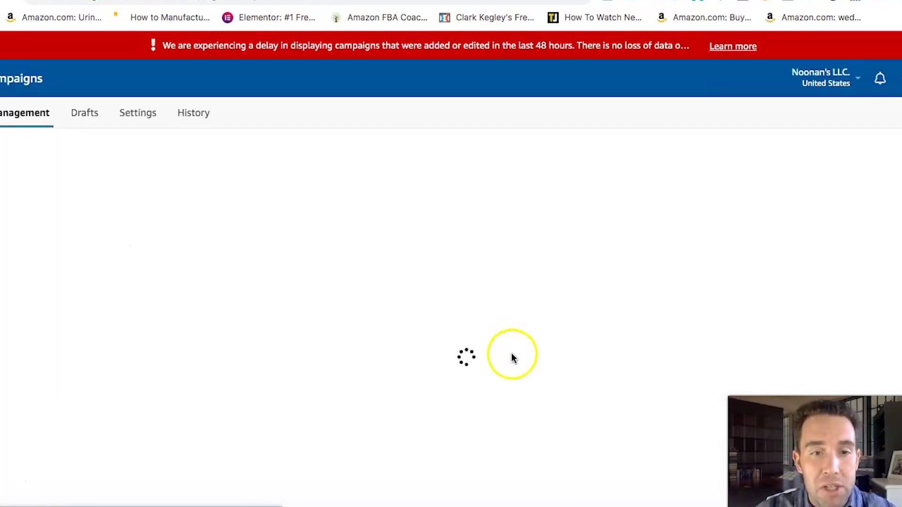
# - Examine the campaign list's statuses, dates and budgets together with each campaign's spend, orders and sales
pyautogui.scroll(-5, 570, 411)
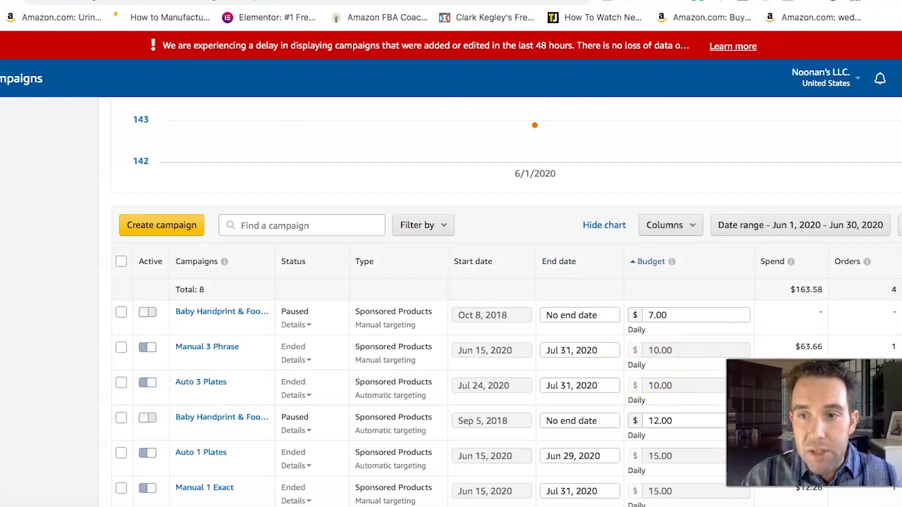
pyautogui.click(309, 325)
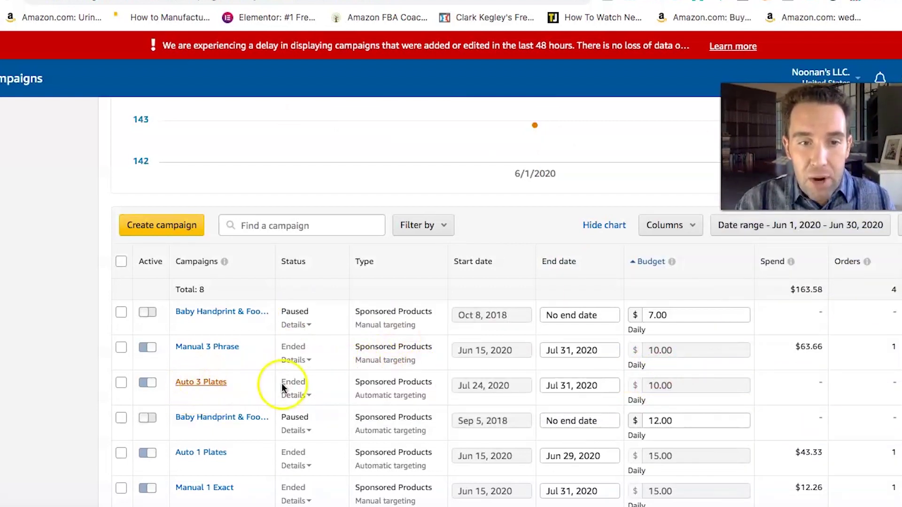
pyautogui.hscroll(5, 698, 388)
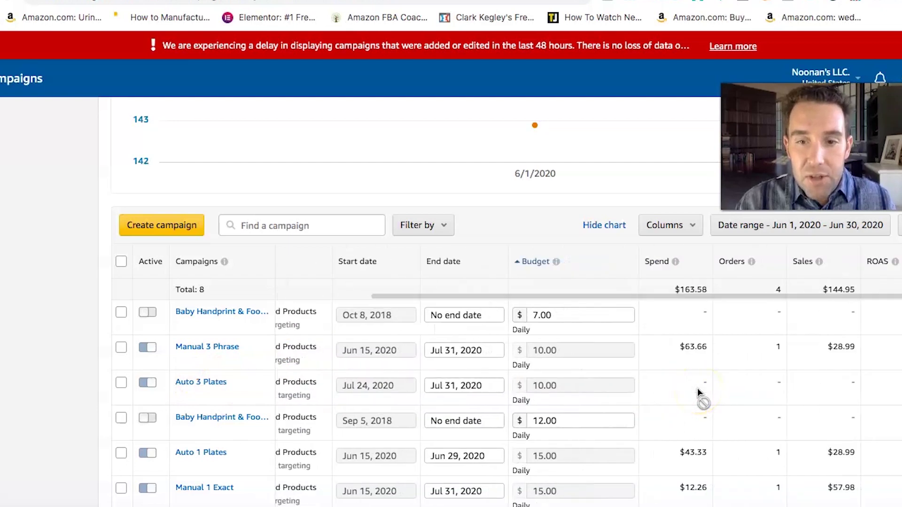
# - Compare the Auto 1 Plates campaign's spend with its sales, dates and daily budget in the campaign list
pyautogui.scroll(-2, 697, 388)
pyautogui.hscroll(-2, 581, 392)
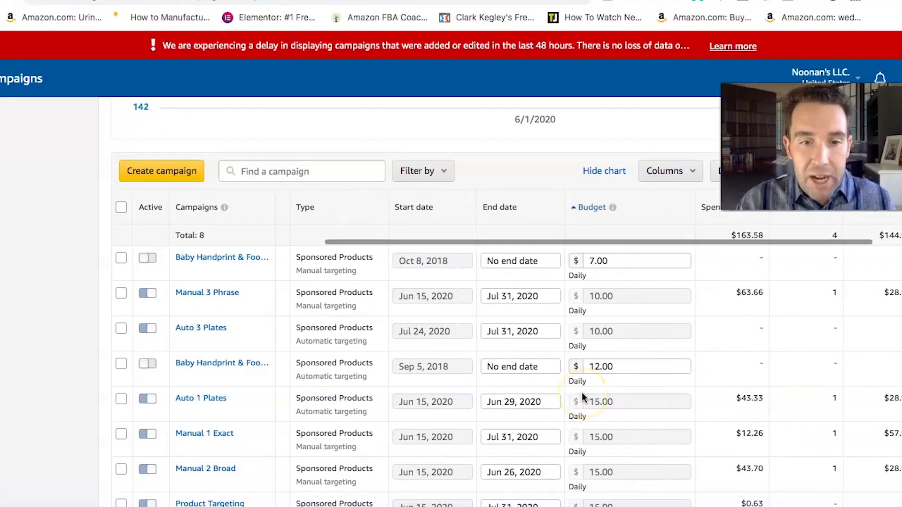
pyautogui.hscroll(3, 582, 397)
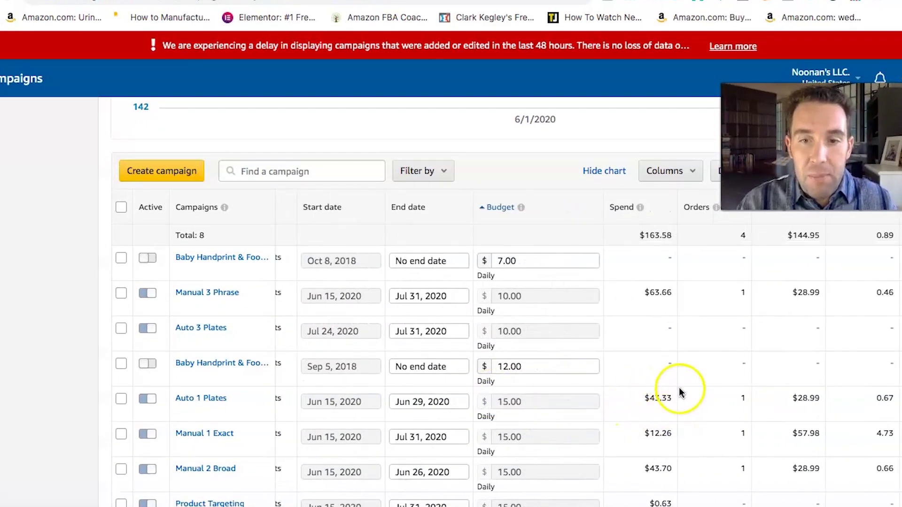
pyautogui.moveTo(643, 400); pyautogui.dragTo(675, 399)
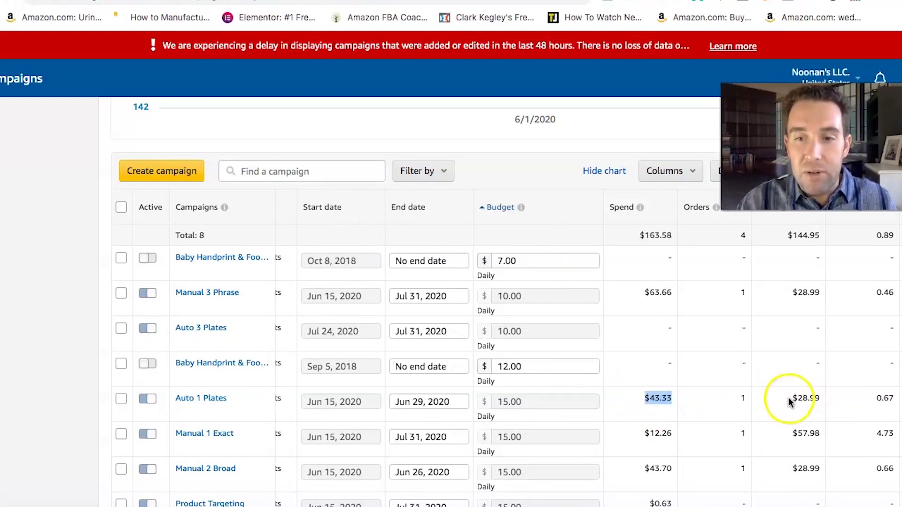
pyautogui.moveTo(791, 402); pyautogui.dragTo(836, 399)
pyautogui.moveTo(647, 398); pyautogui.dragTo(679, 400)
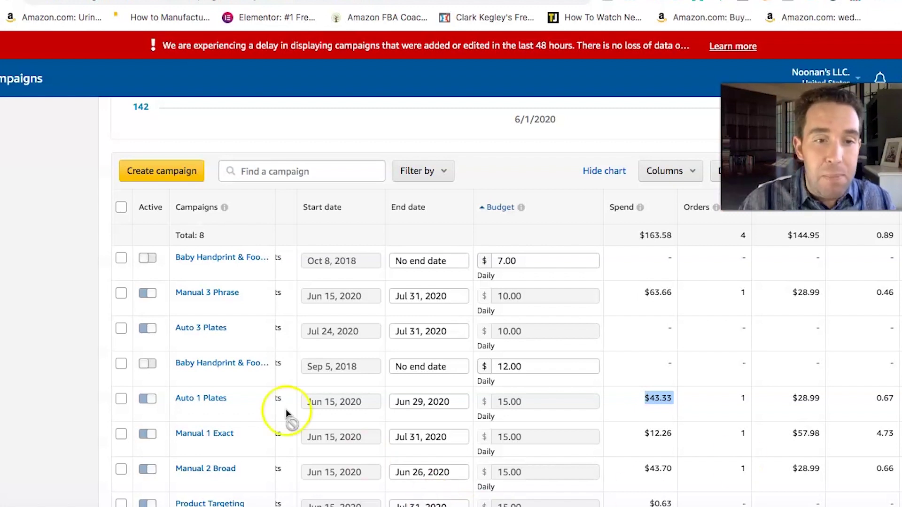
pyautogui.click(212, 407)
pyautogui.click(343, 438)
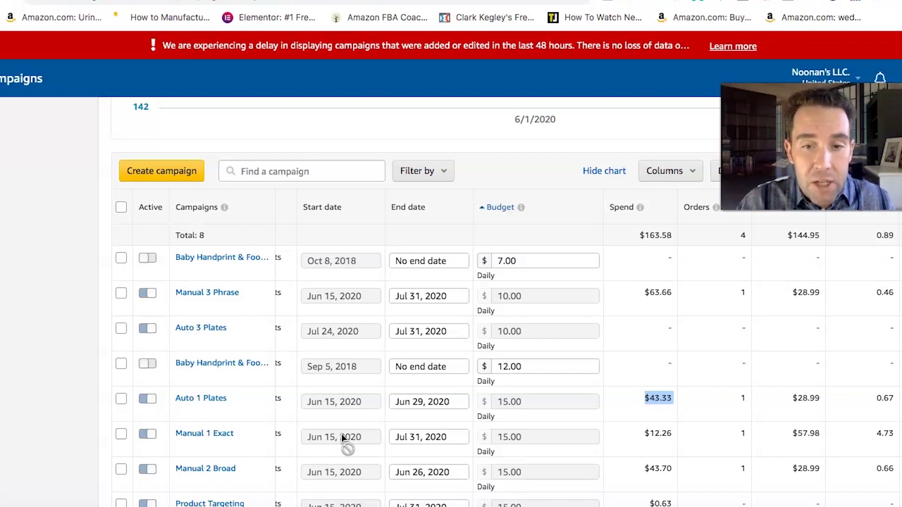
pyautogui.click(359, 413)
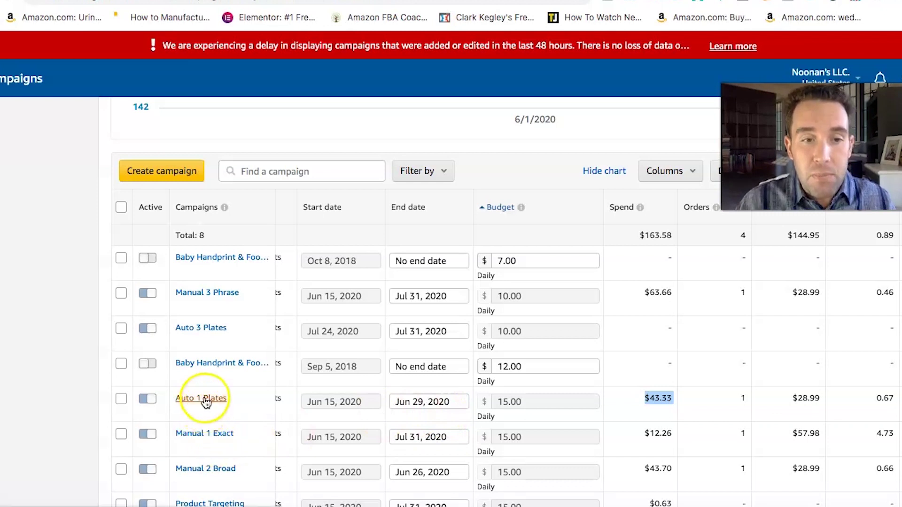
pyautogui.click(672, 398)
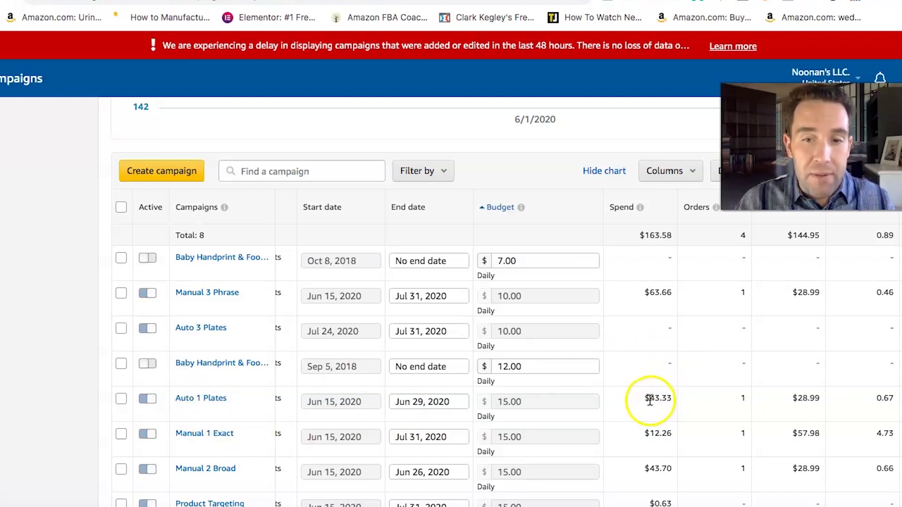
# - Open the Auto 1 ad group of the Auto 1 Plates campaign and show its automatic targeting groups
pyautogui.click(202, 402)
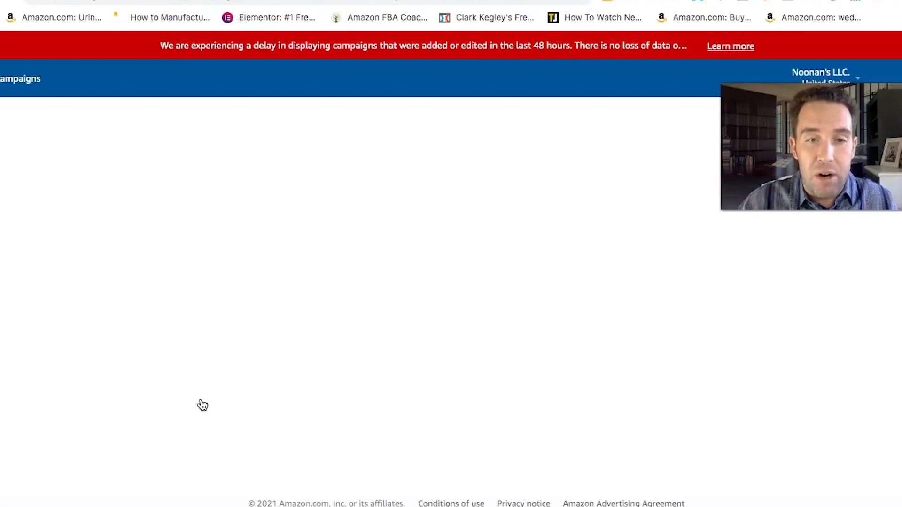
pyautogui.click(277, 405)
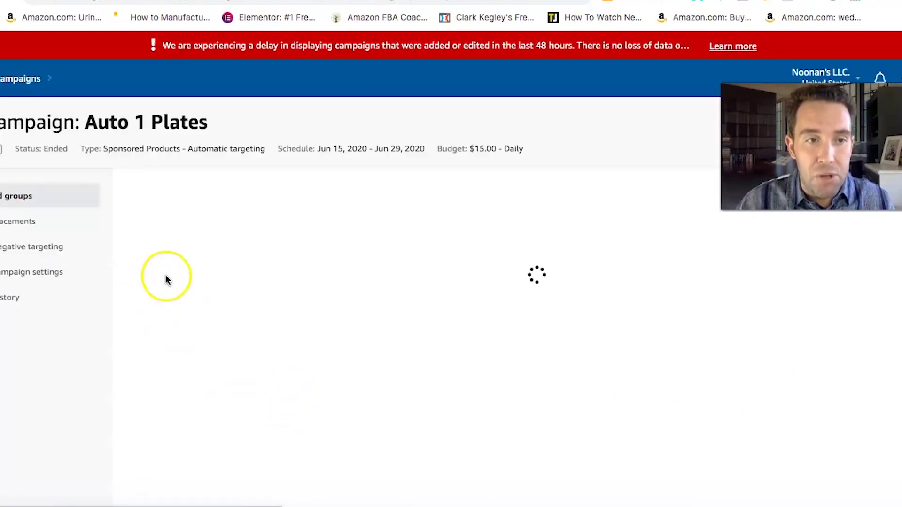
pyautogui.scroll(-5, 385, 249)
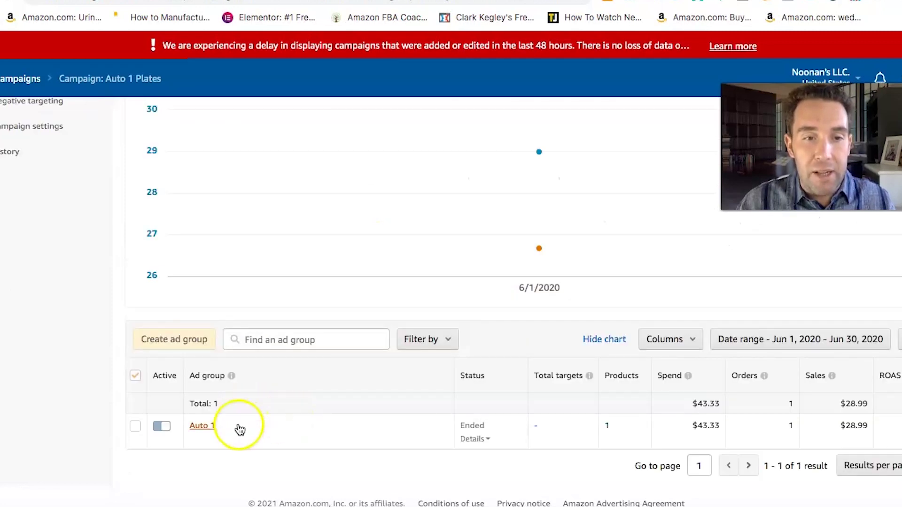
pyautogui.click(204, 427)
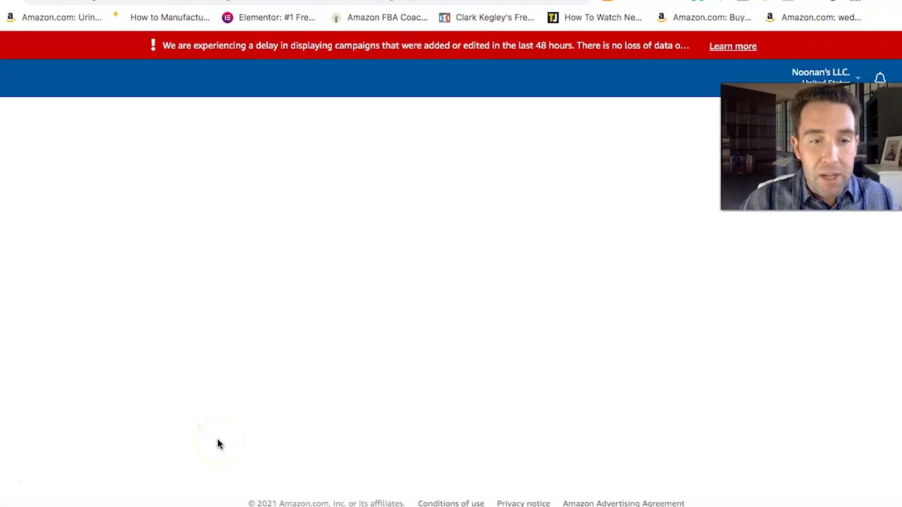
pyautogui.click(35, 220)
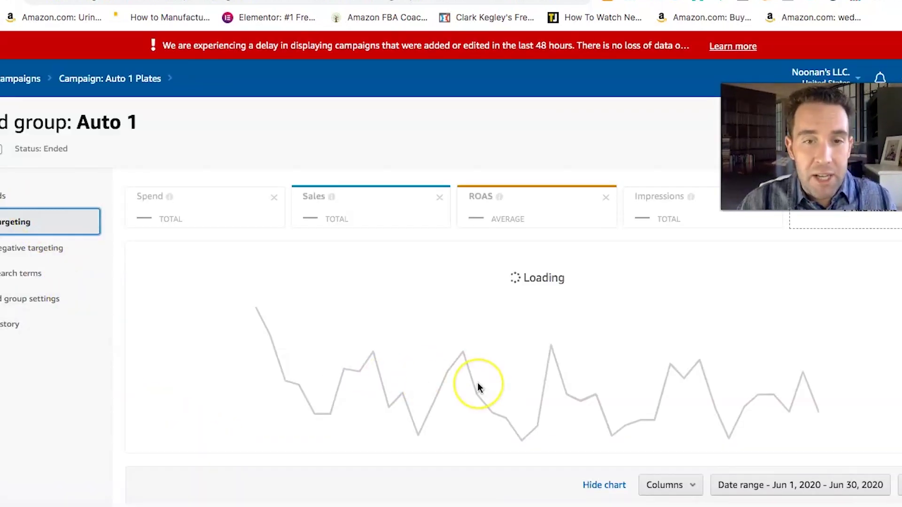
pyautogui.scroll(-4, 478, 383)
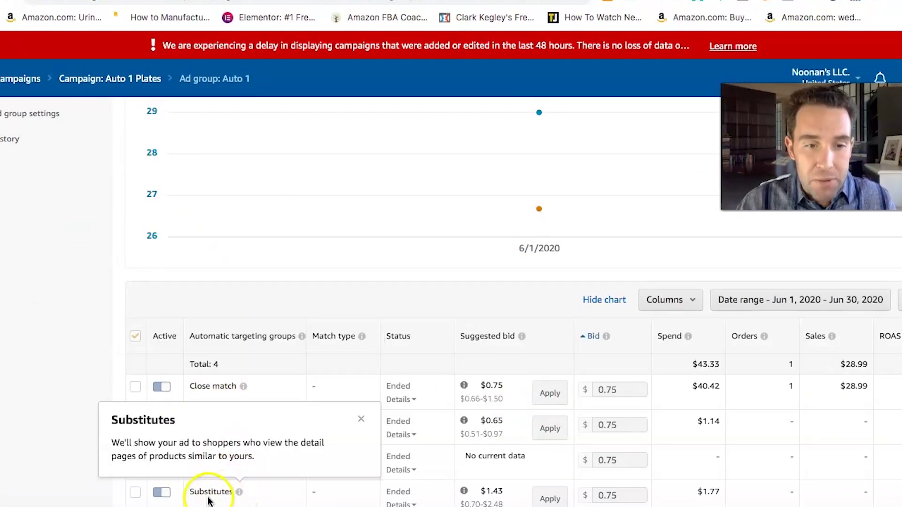
# - Compare the bids, spend, orders and sales of the close match, loose match, complements and substitutes targeting groups
pyautogui.moveTo(399, 434)
pyautogui.hscroll(-1, 524, 424)
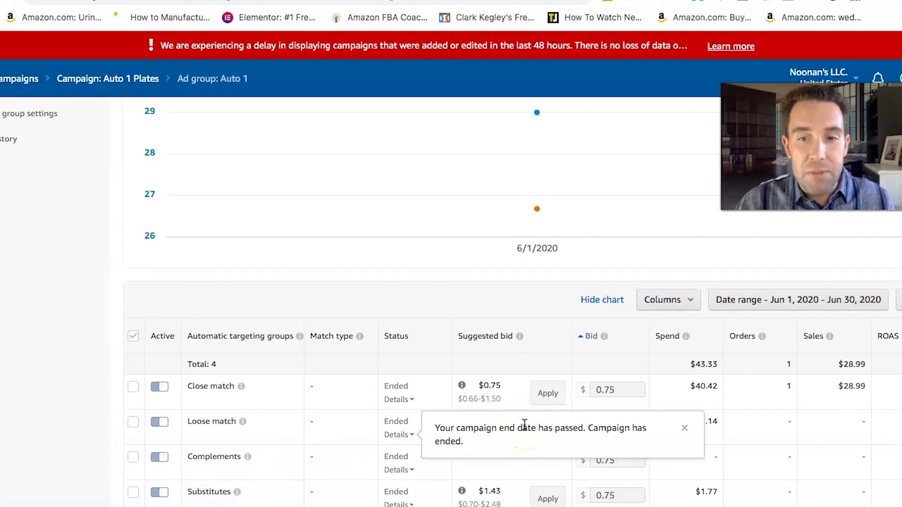
pyautogui.moveTo(190, 389); pyautogui.dragTo(235, 386)
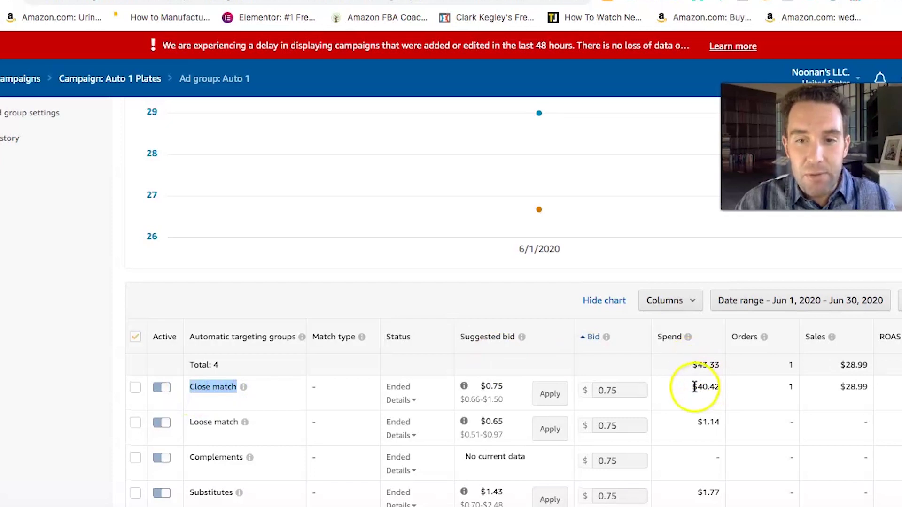
pyautogui.moveTo(695, 387); pyautogui.dragTo(719, 386)
pyautogui.moveTo(844, 387); pyautogui.dragTo(615, 398)
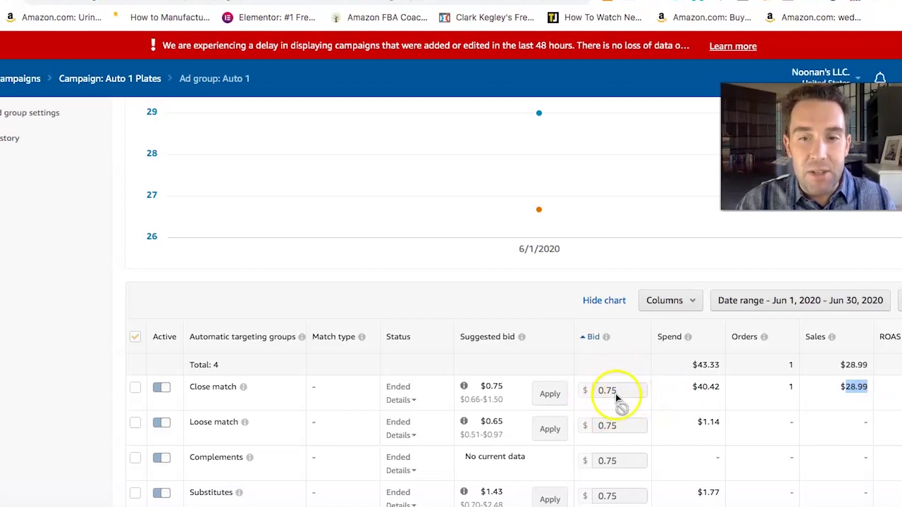
pyautogui.moveTo(512, 429); pyautogui.dragTo(621, 426)
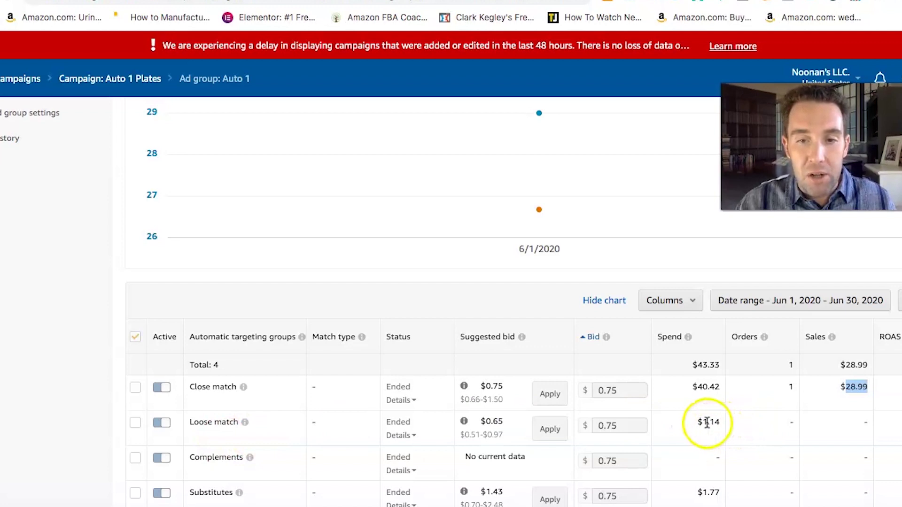
pyautogui.moveTo(826, 427); pyautogui.dragTo(709, 459)
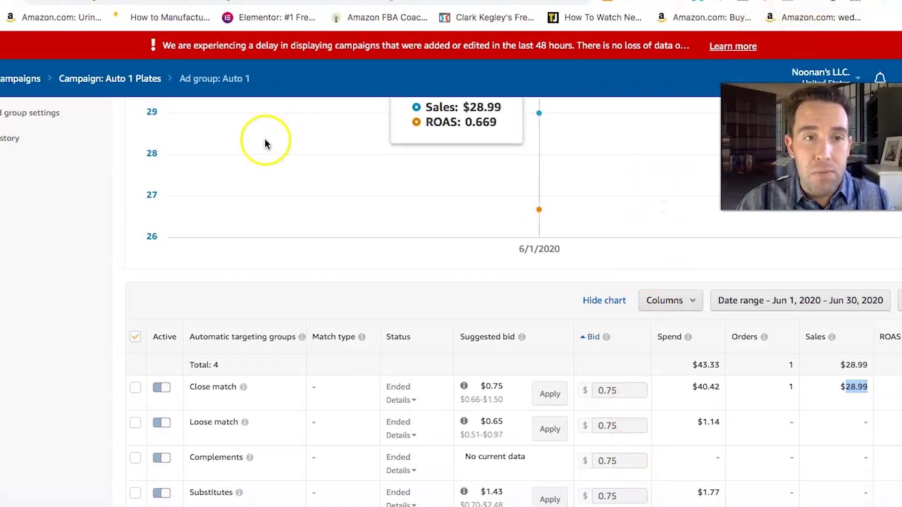
# - Return to the campaigns overview, start a new Sponsored Products campaign and name it Manual 1 Exact
pyautogui.click(14, 79)
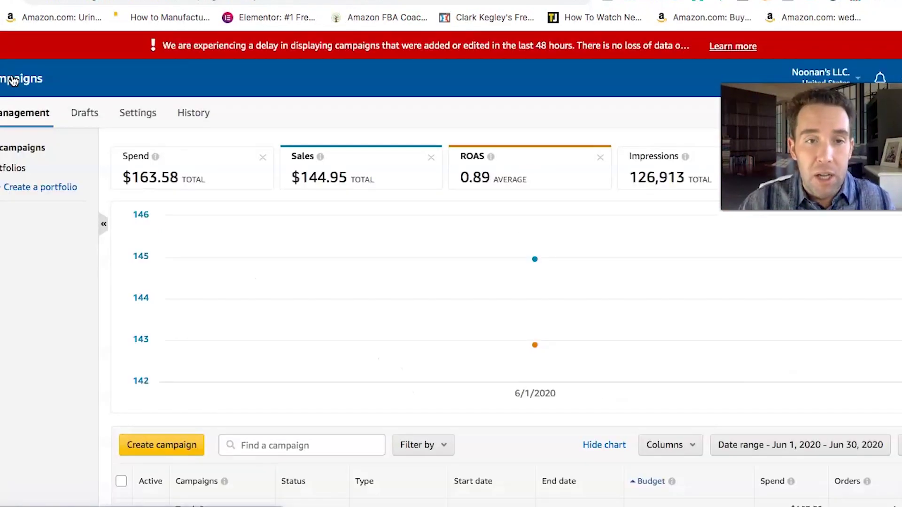
pyautogui.scroll(-8, 393, 173)
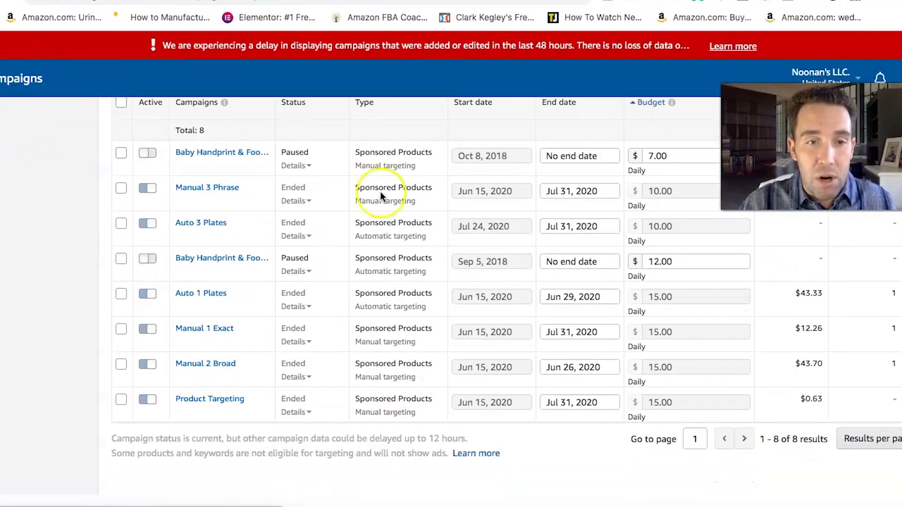
pyautogui.scroll(2, 380, 191)
pyautogui.click(174, 163)
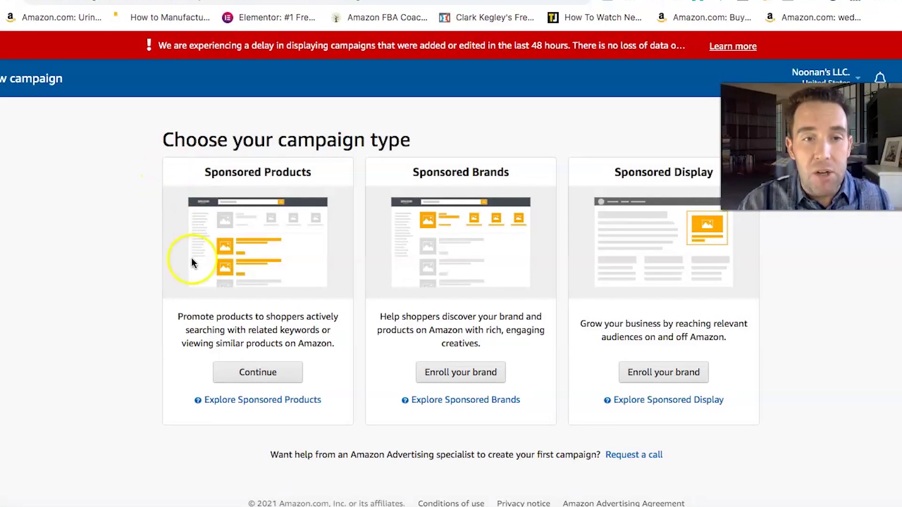
pyautogui.click(265, 372)
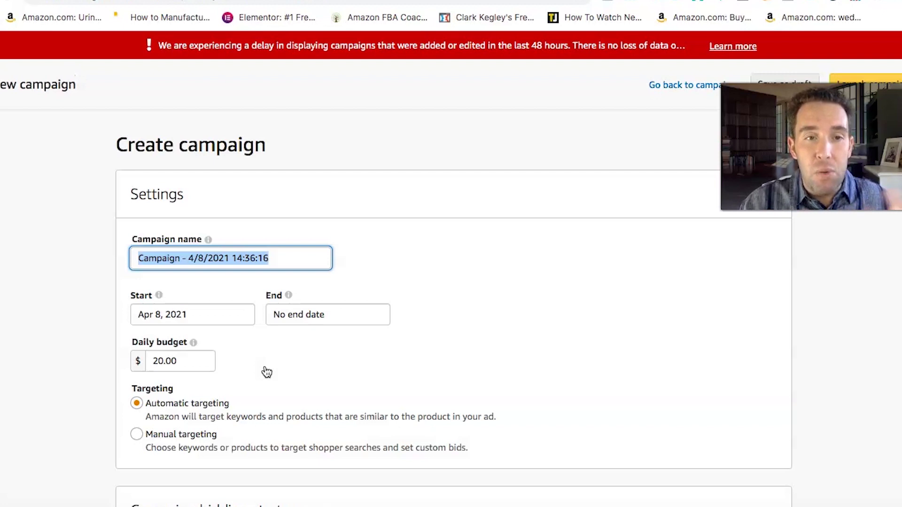
pyautogui.write('Manua')
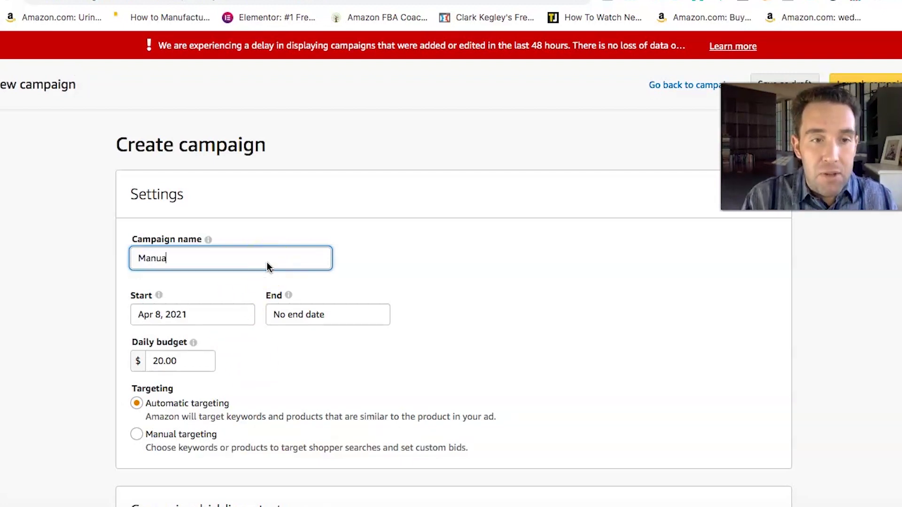
pyautogui.write('l 1 Exact')
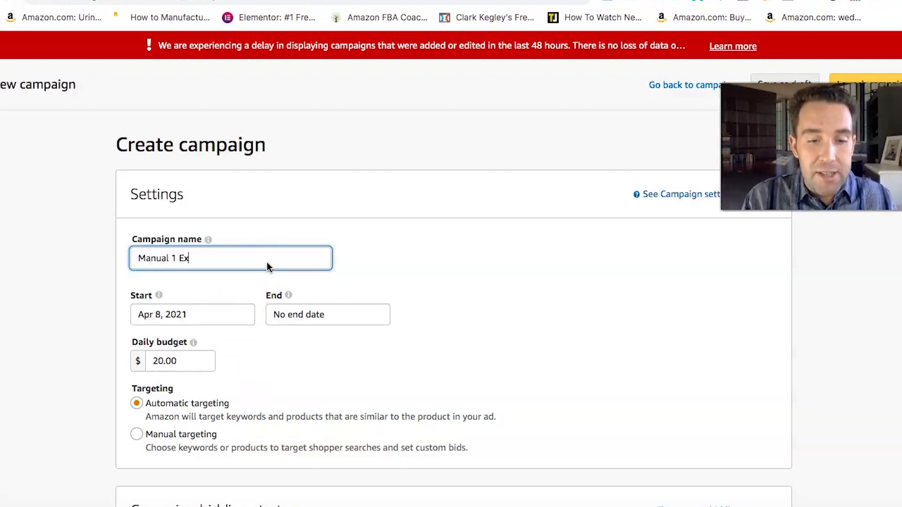
# - Set the new campaign's end date to Apr 22, 2021
pyautogui.click(308, 319)
pyautogui.click(292, 355)
pyautogui.click(292, 355)
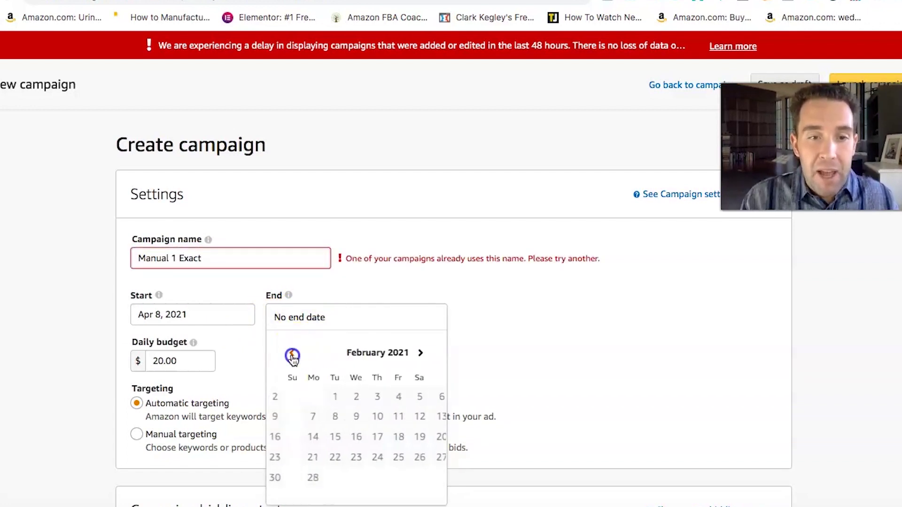
pyautogui.click(292, 355)
pyautogui.click(292, 355)
pyautogui.click(292, 355)
pyautogui.click(422, 353)
pyautogui.click(422, 355)
pyautogui.click(421, 355)
pyautogui.click(422, 355)
pyautogui.click(422, 355)
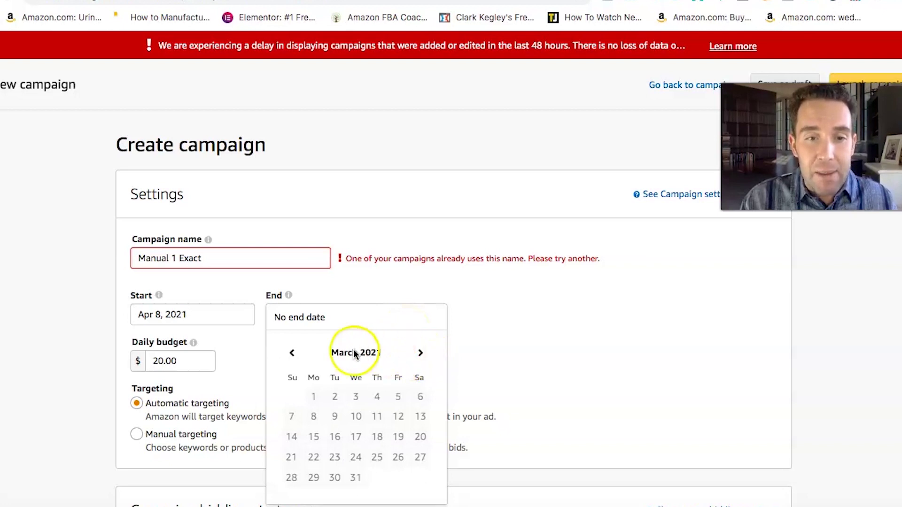
pyautogui.click(420, 353)
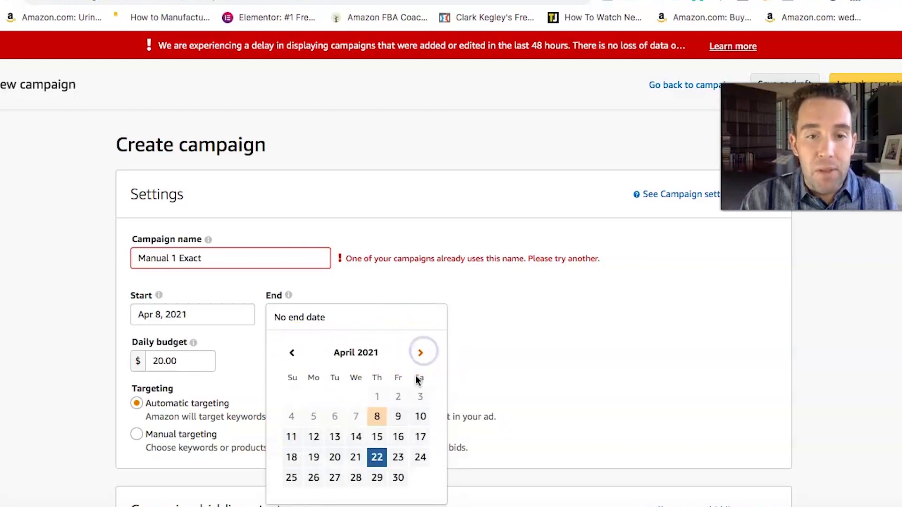
pyautogui.click(377, 457)
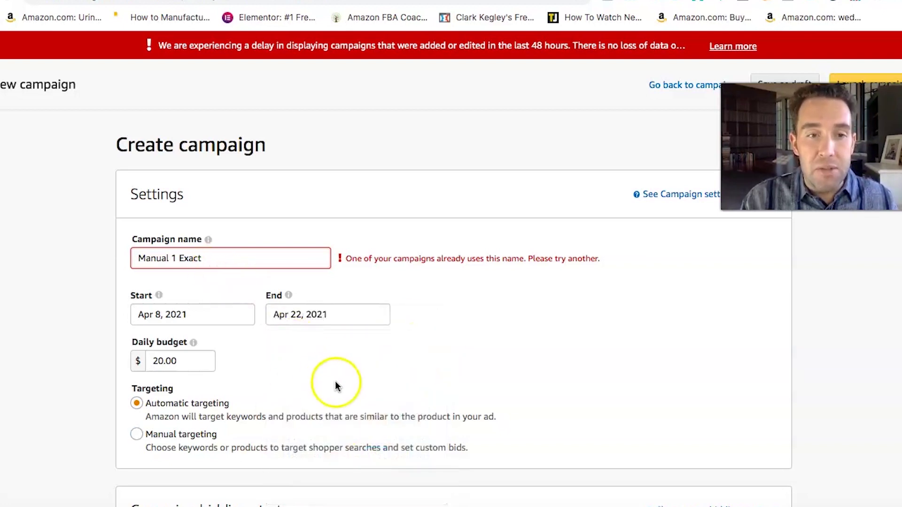
# - Choose manual targeting and the Dynamic bids - down only bidding strategy for the campaign
pyautogui.scroll(-2, 336, 384)
pyautogui.scroll(-3, 216, 336)
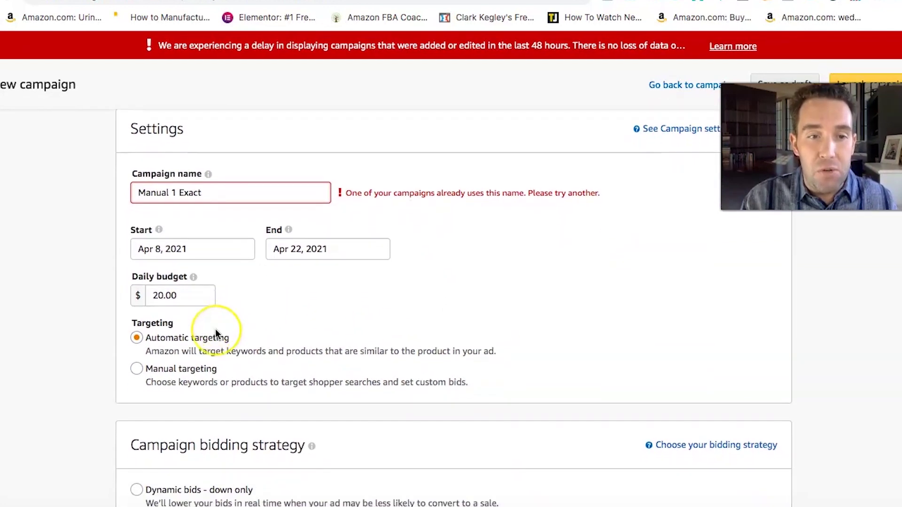
pyautogui.click(190, 305)
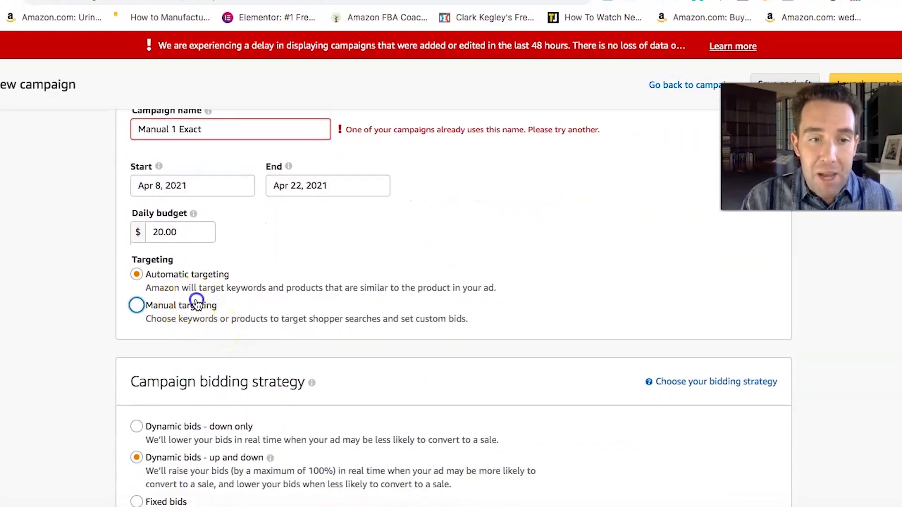
pyautogui.scroll(-4, 385, 355)
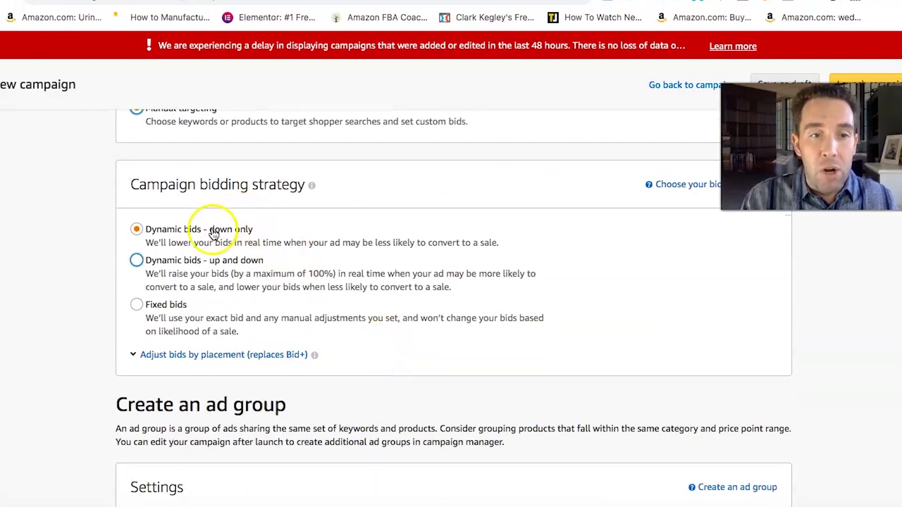
pyautogui.scroll(-7, 262, 221)
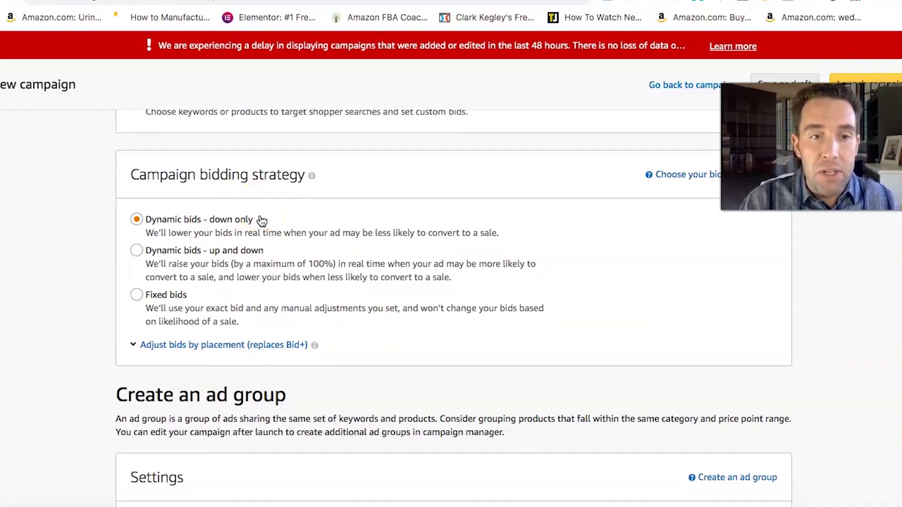
# - Rename the ad group as Manual 1 Exact
pyautogui.click(198, 225)
pyautogui.moveTo(199, 225); pyautogui.dragTo(134, 229)
pyautogui.write('Manual 1 Exact')
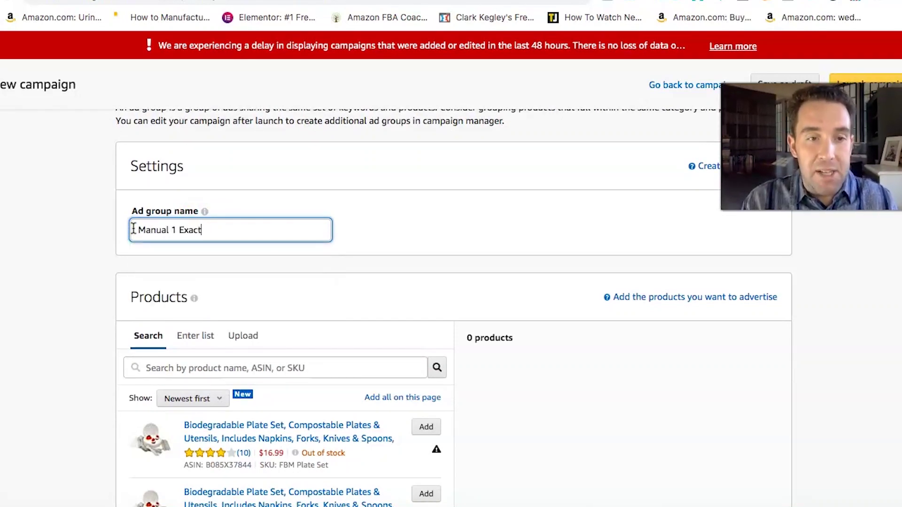
# - Add the $16.99 Biodegradable Plate Set with SKU FBM Plate Set to the advertised products
pyautogui.scroll(-3, 439, 292)
pyautogui.moveTo(437, 334)
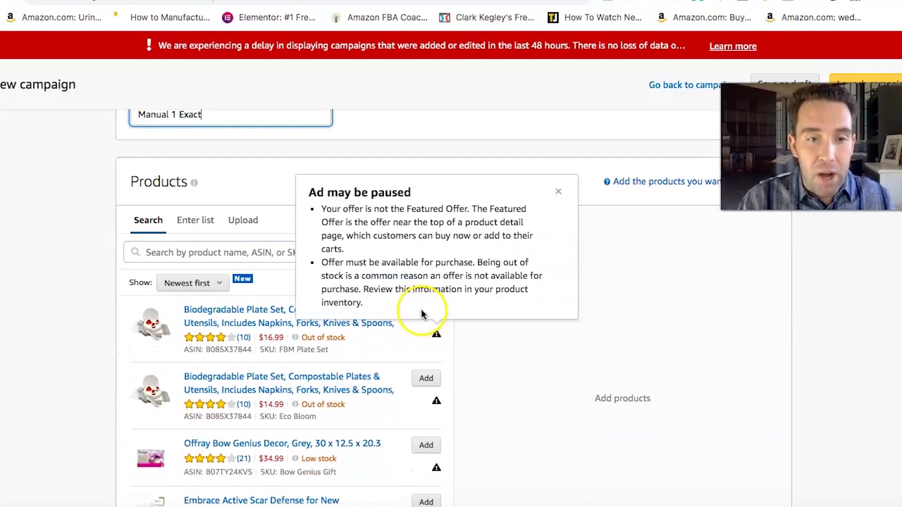
pyautogui.click(425, 311)
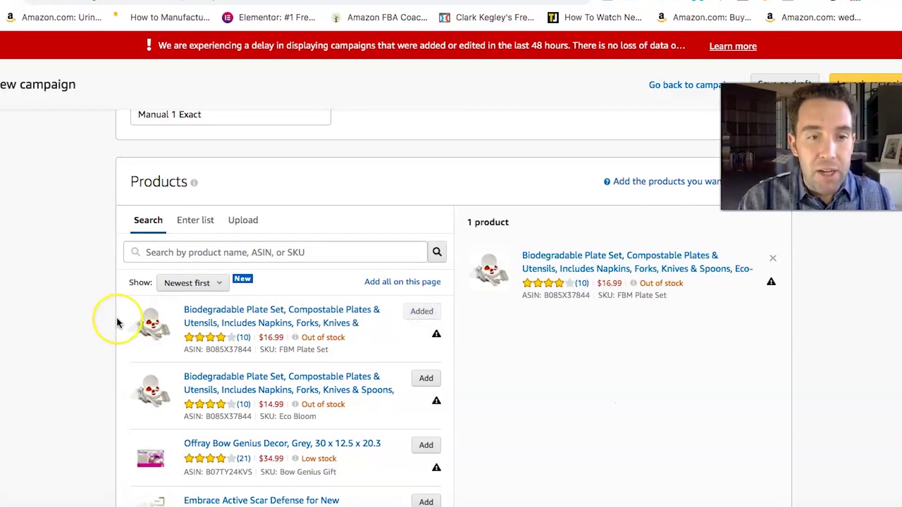
# - Choose keyword targeting as the targeting type for the ad group
pyautogui.scroll(-3, 116, 317)
pyautogui.scroll(-8, 89, 362)
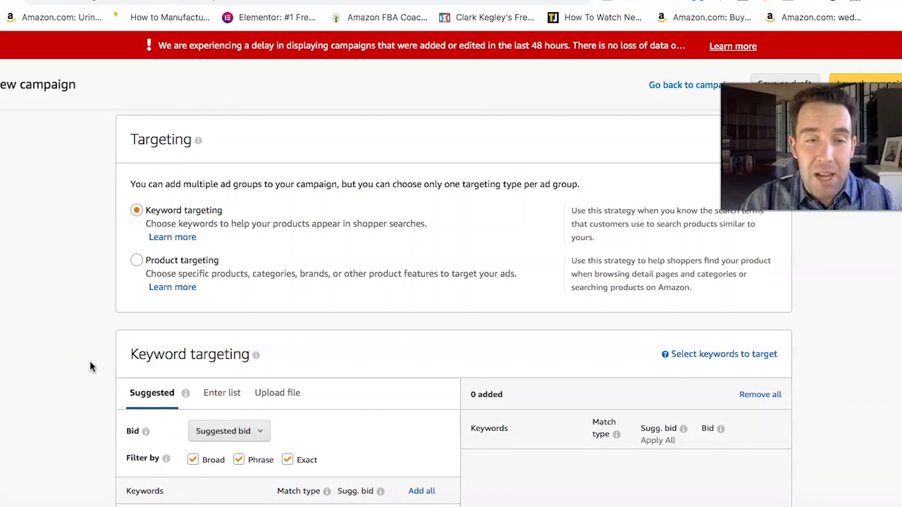
pyautogui.click(137, 210)
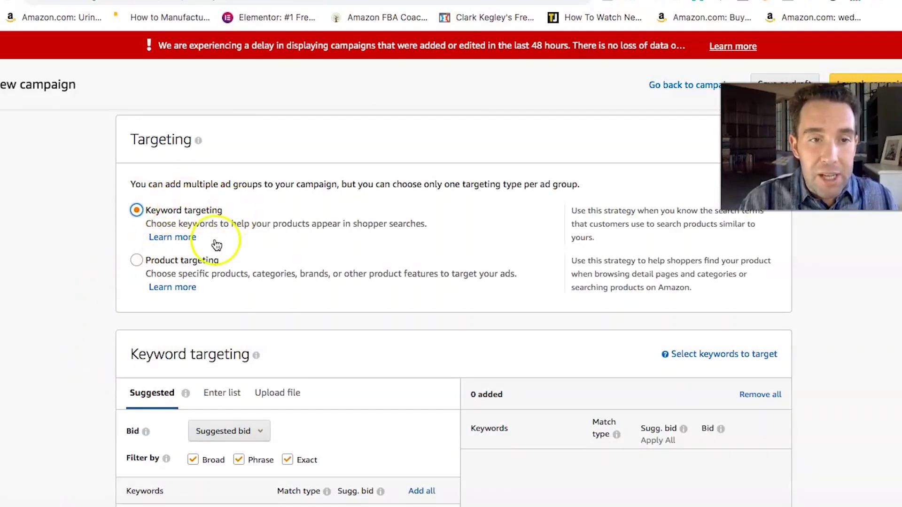
# - Add the suggested keyword "heart dessert plates" in broad, phrase and exact match at the suggested bids
pyautogui.scroll(-4, 281, 193)
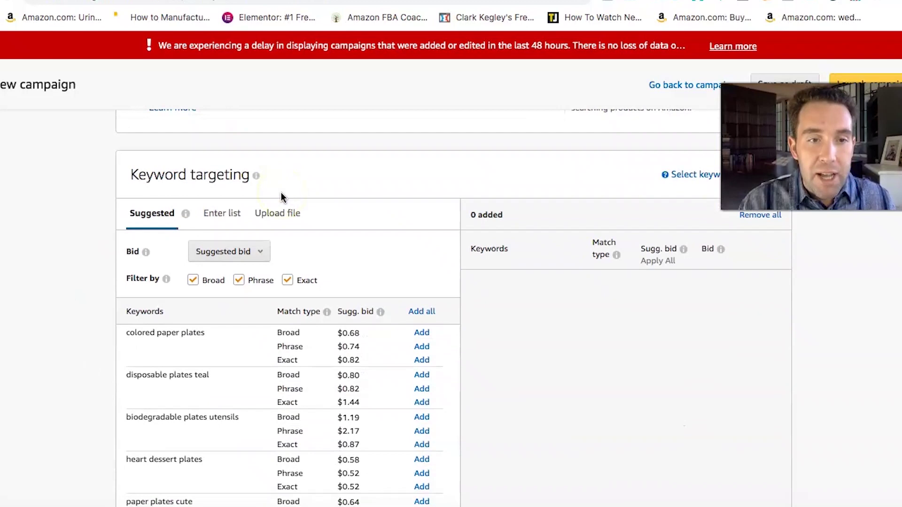
pyautogui.scroll(-1, 230, 364)
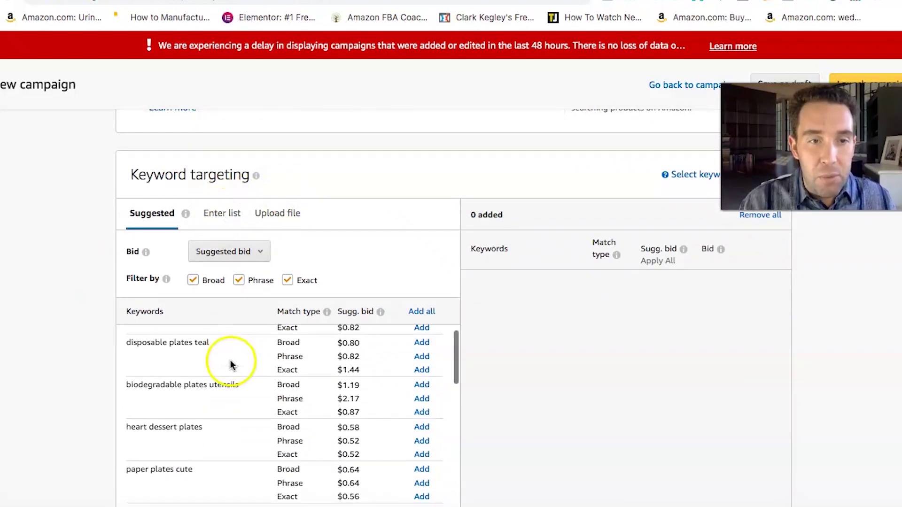
pyautogui.scroll(-3, 448, 247)
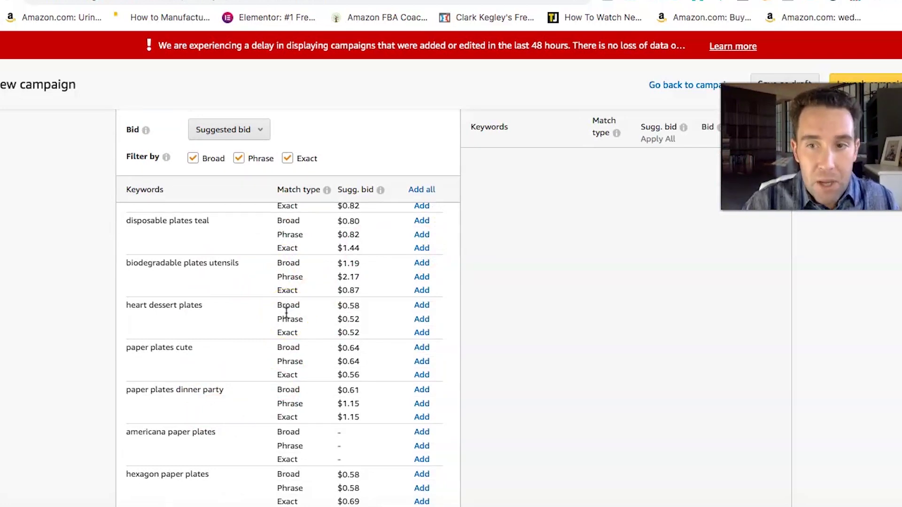
pyautogui.moveTo(127, 303); pyautogui.dragTo(222, 312)
pyautogui.click(221, 312)
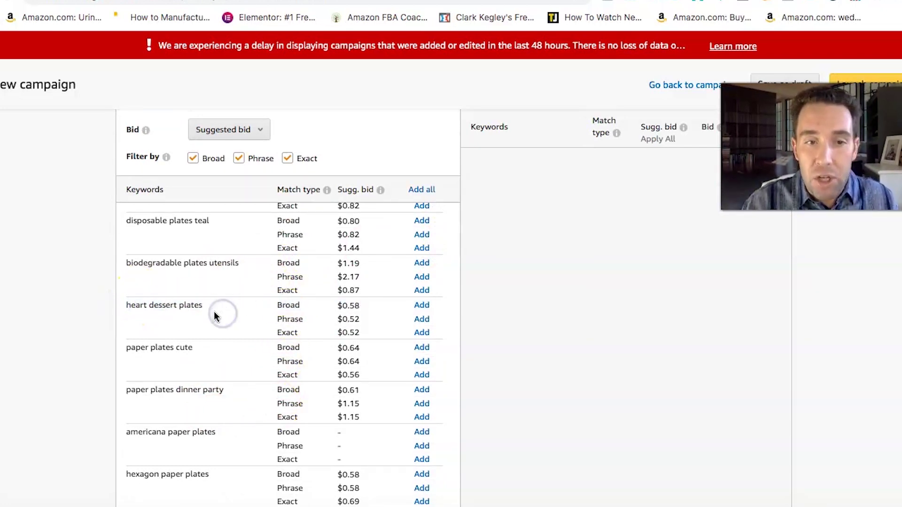
pyautogui.click(422, 306)
pyautogui.click(423, 320)
pyautogui.click(422, 333)
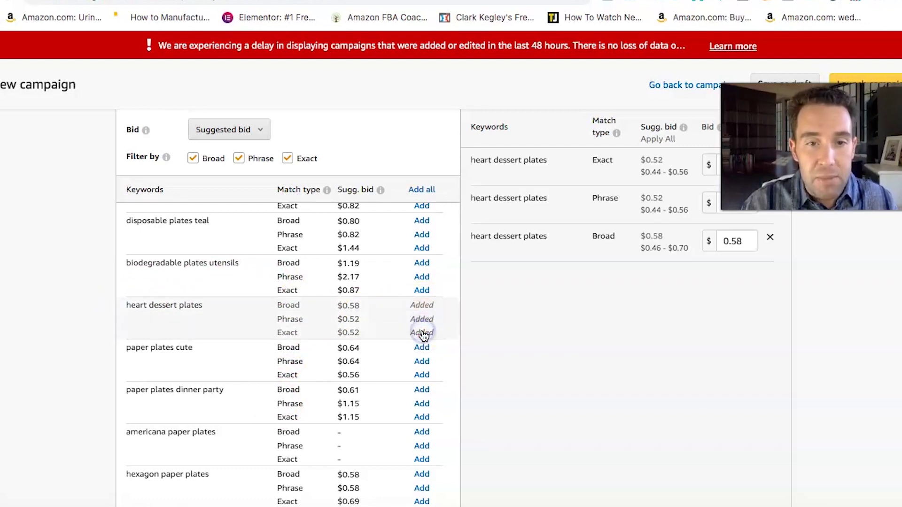
pyautogui.click(380, 327)
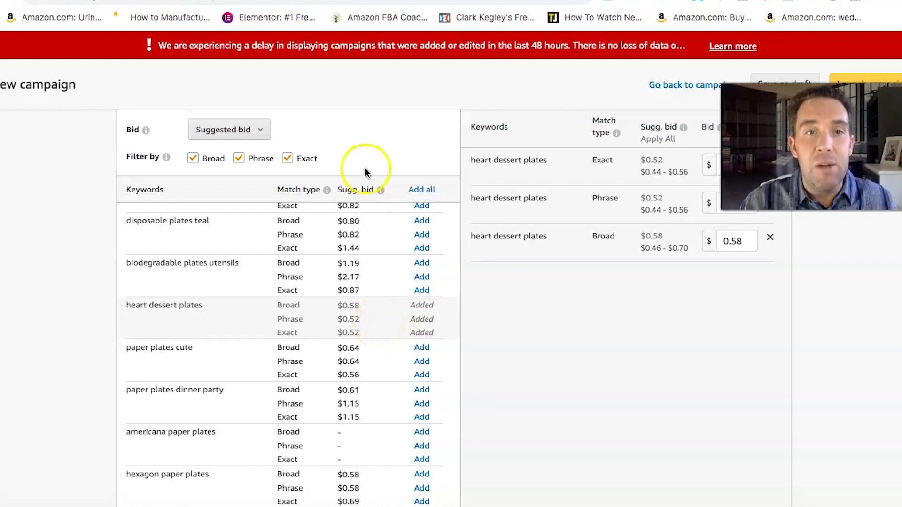
# - Switch to the Amazon search results for "led indoor garden planter" and run Helium 10's Xray product research on them
pyautogui.hotkey('ctrl', 'Tab')
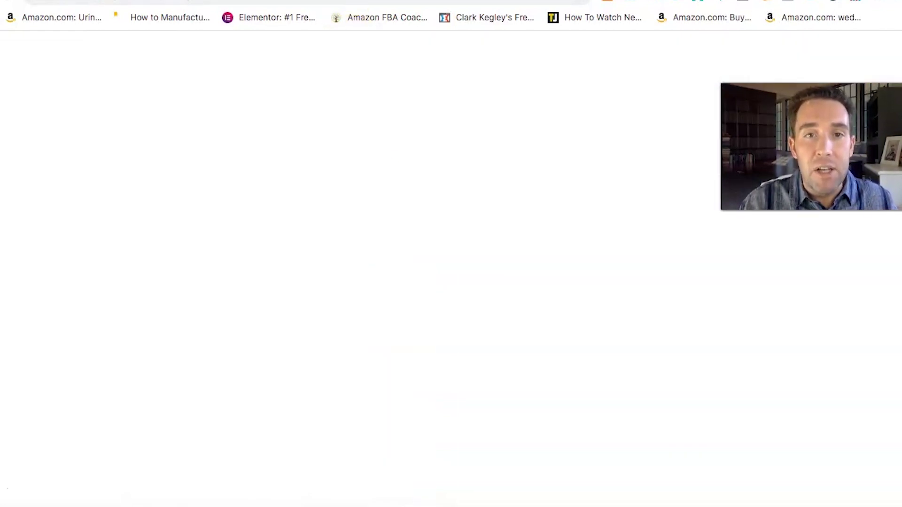
pyautogui.hotkey('ctrl', 'Tab')
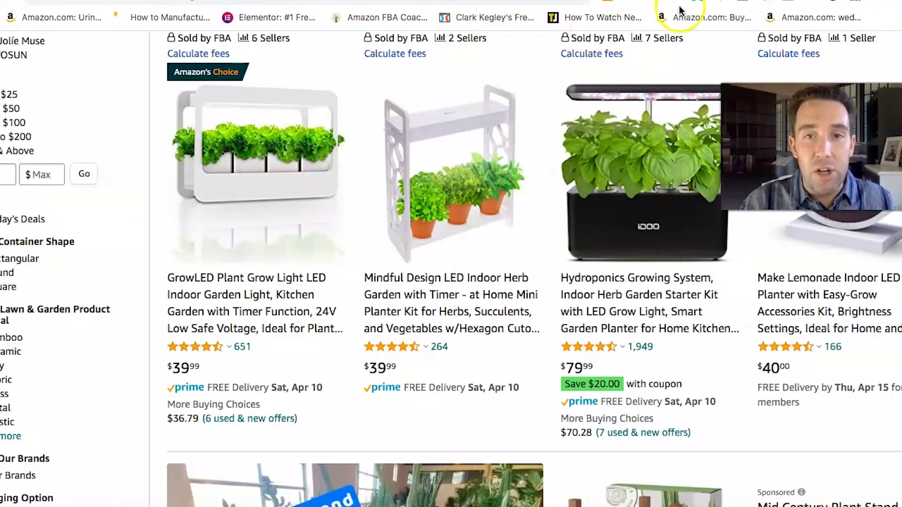
pyautogui.click(630, 2)
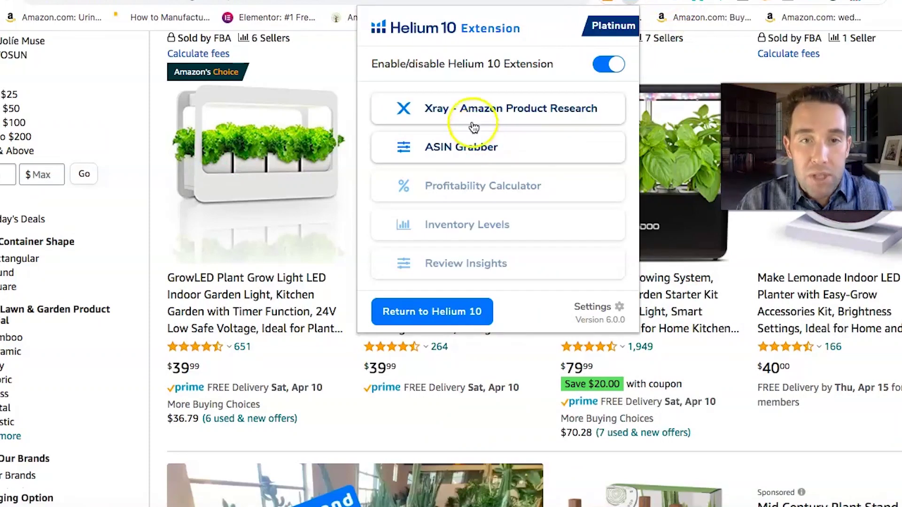
pyautogui.click(471, 114)
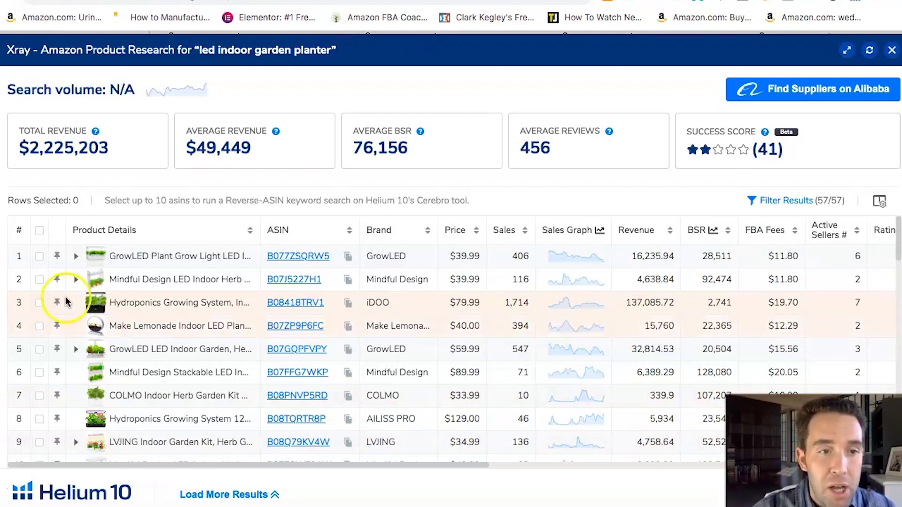
# - Select the products in rows 2 to 8 of the Xray results and run a Cerebro reverse-ASIN keyword search on them
pyautogui.click(39, 280)
pyautogui.click(39, 302)
pyautogui.click(39, 326)
pyautogui.click(39, 373)
pyautogui.click(39, 396)
pyautogui.click(39, 418)
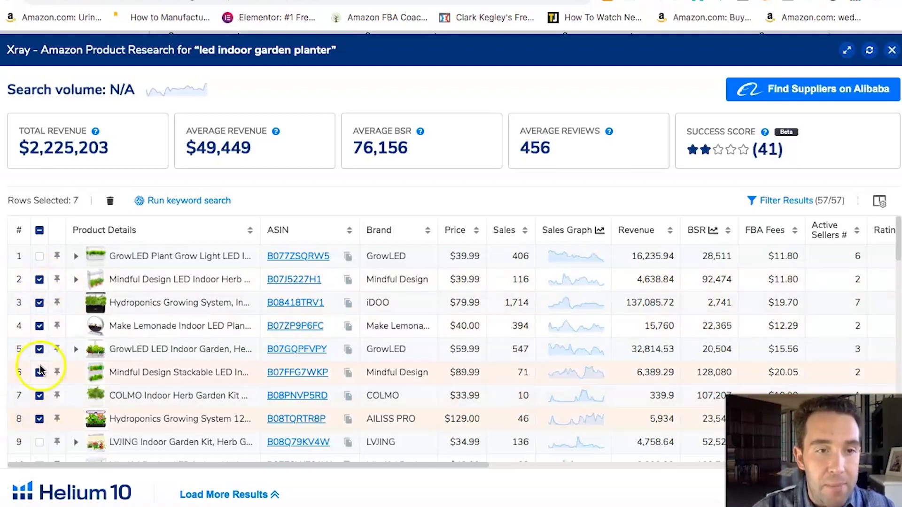
pyautogui.click(200, 202)
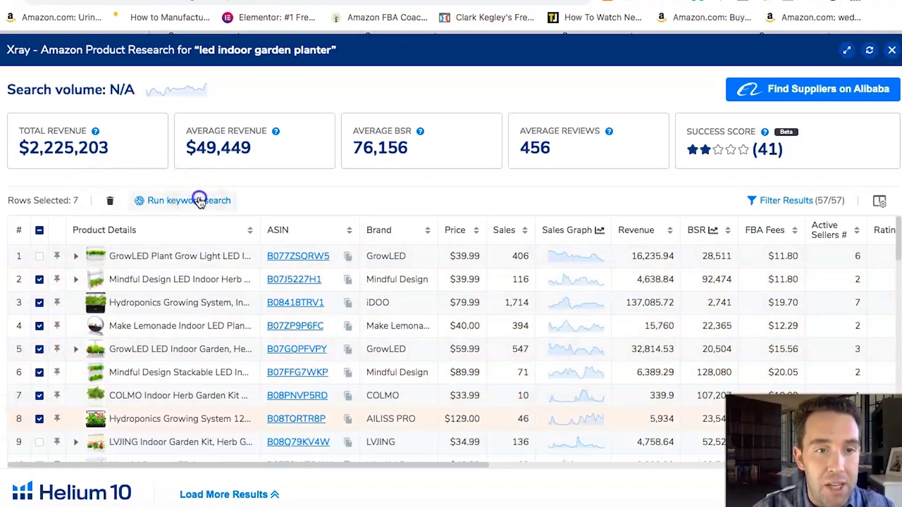
pyautogui.click(408, 231)
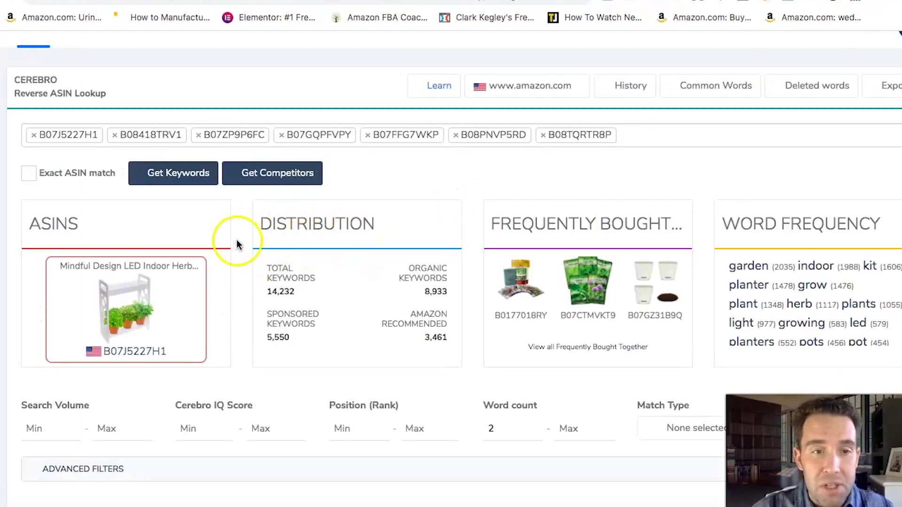
# - Set the keyword filters to a search volume of 800 to 30000 and a position rank of 1 to 40
pyautogui.scroll(-4, 240, 263)
pyautogui.click(46, 232)
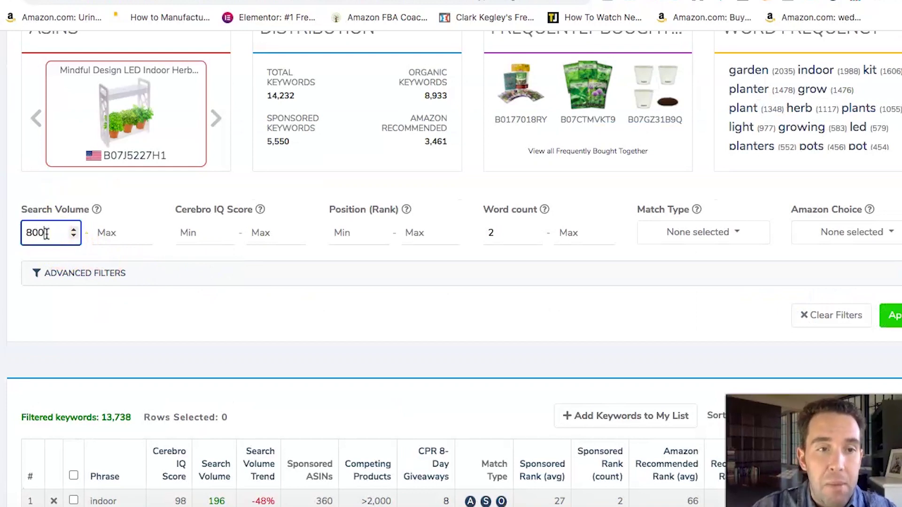
pyautogui.click(115, 237)
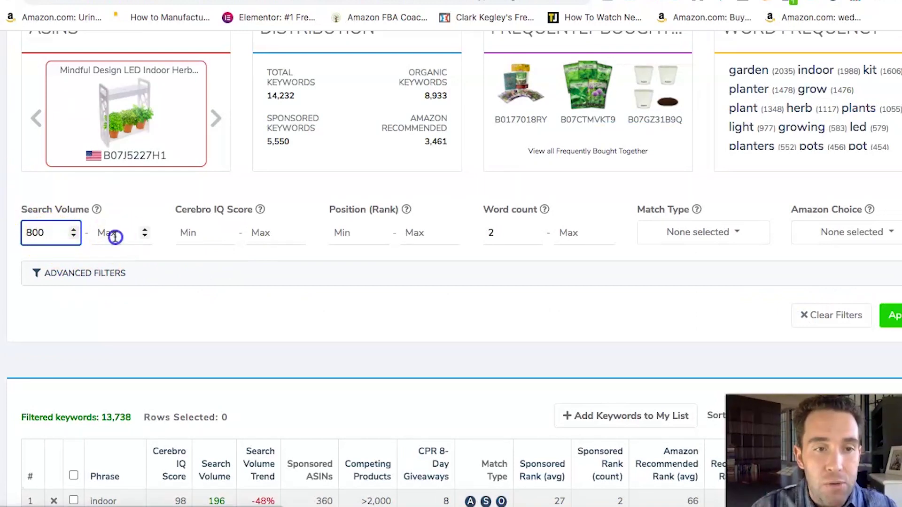
pyautogui.write('40')
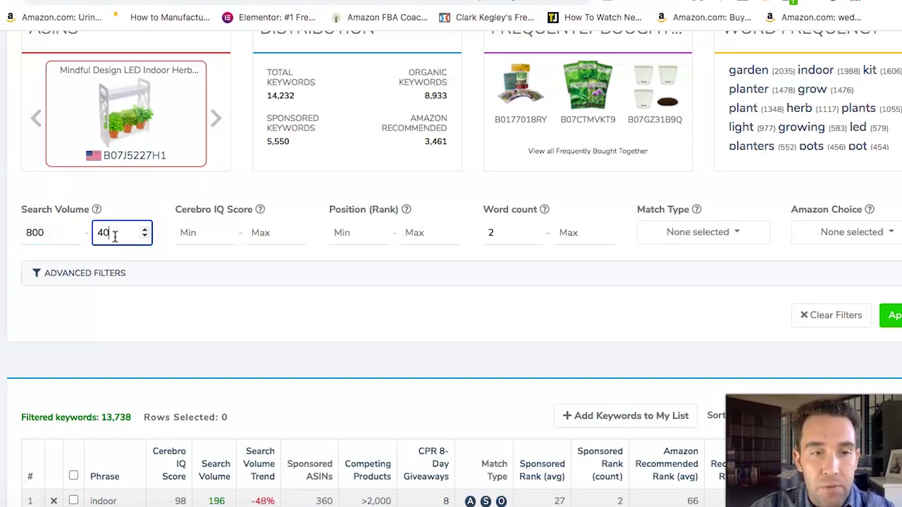
pyautogui.write('000')
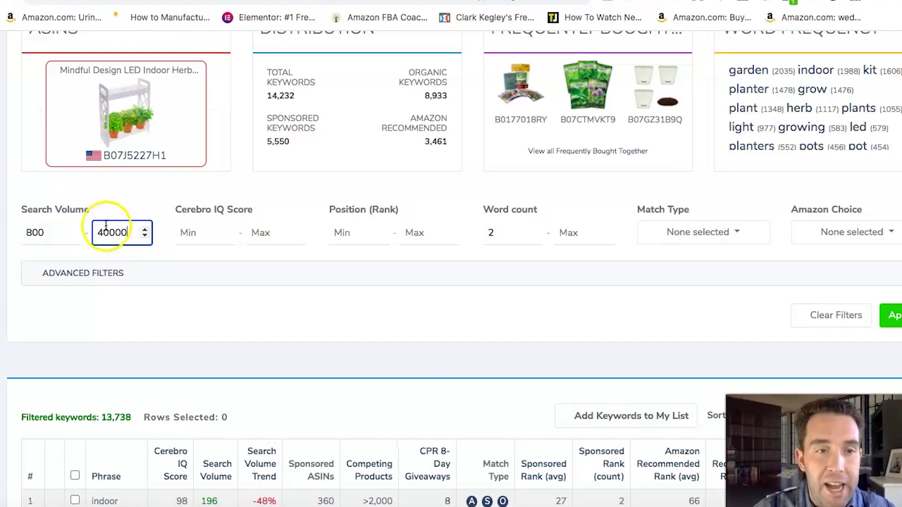
pyautogui.click(98, 231)
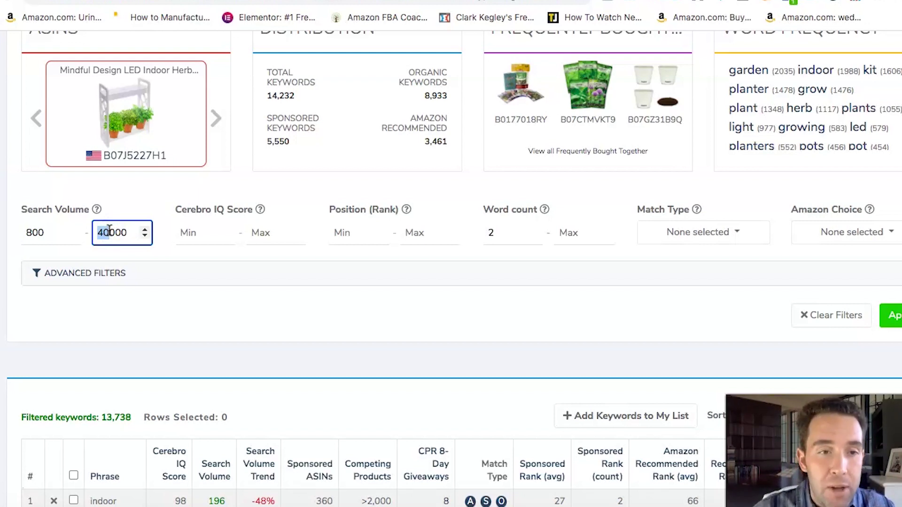
pyautogui.write('3')
pyautogui.click(344, 234)
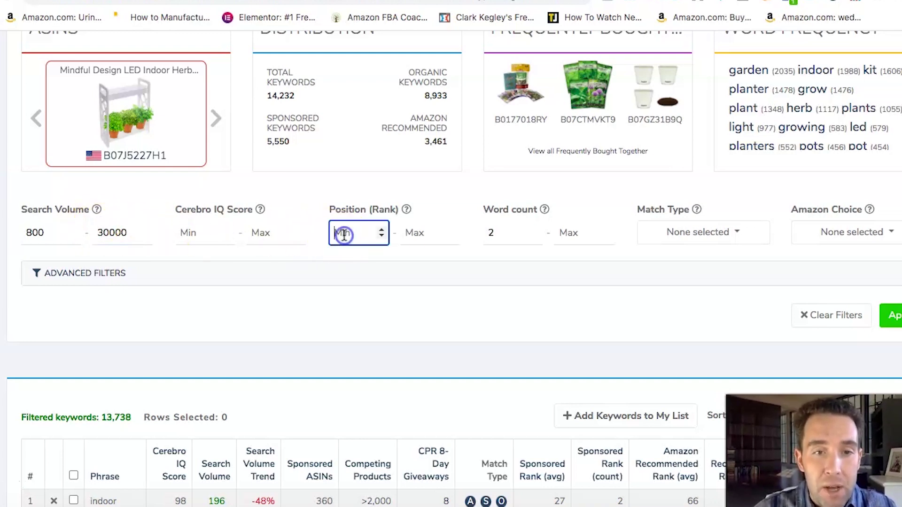
pyautogui.click(418, 237)
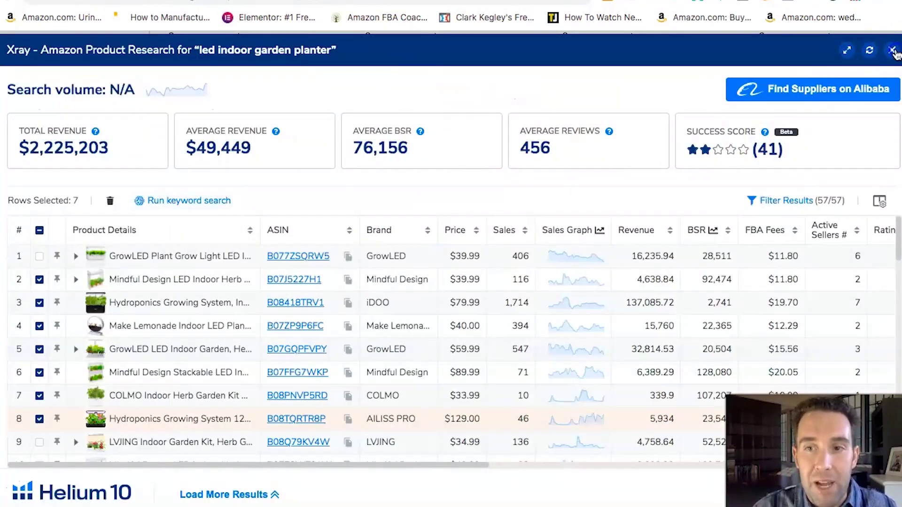
# - Return to the Amazon search results, close Xray and look through the listed indoor garden planters in ranking order
pyautogui.click(420, 274)
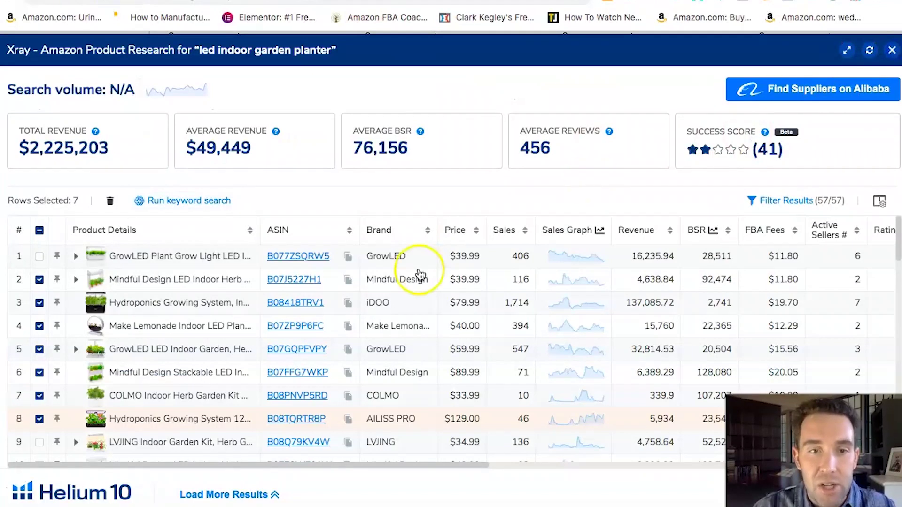
pyautogui.press('Escape')
pyautogui.scroll(-1, 419, 276)
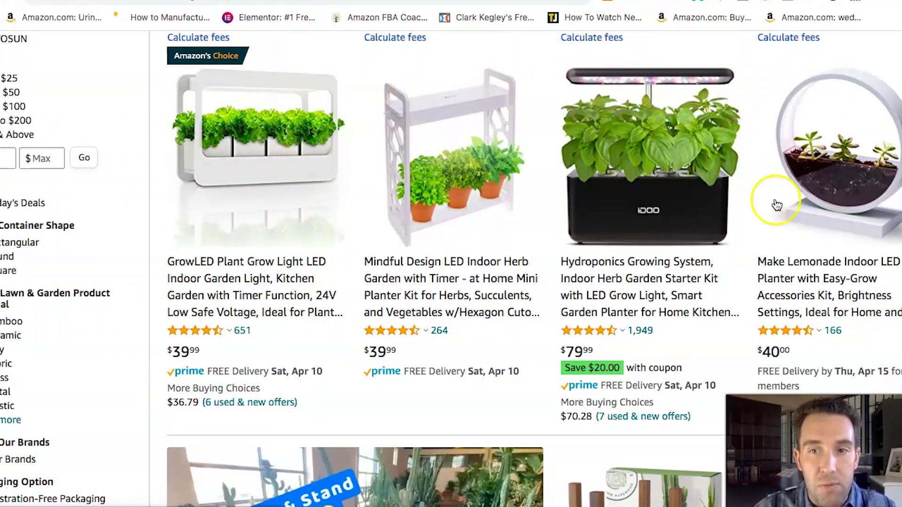
pyautogui.scroll(-10, 777, 205)
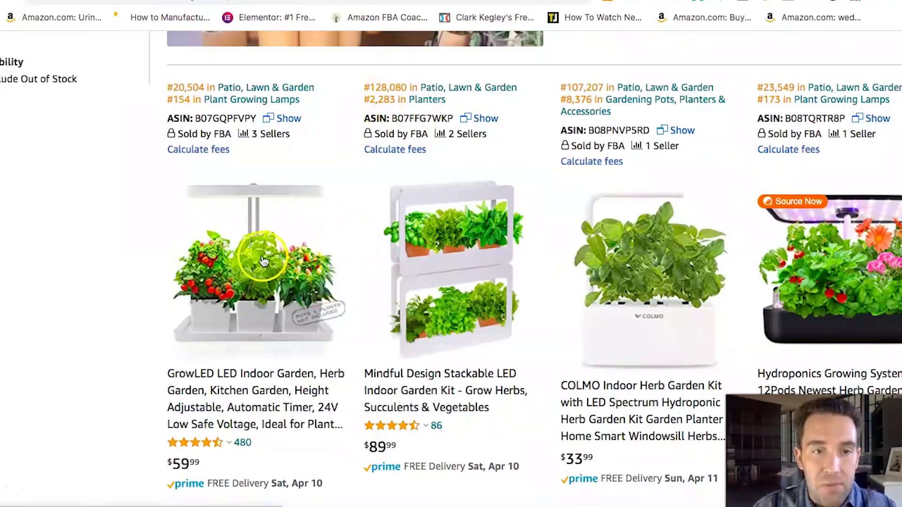
pyautogui.scroll(-8, 794, 249)
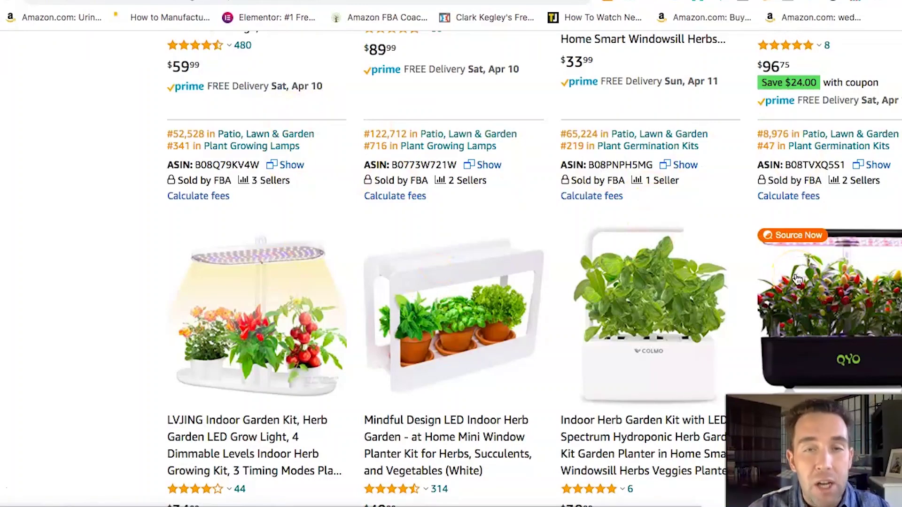
pyautogui.click(758, 310)
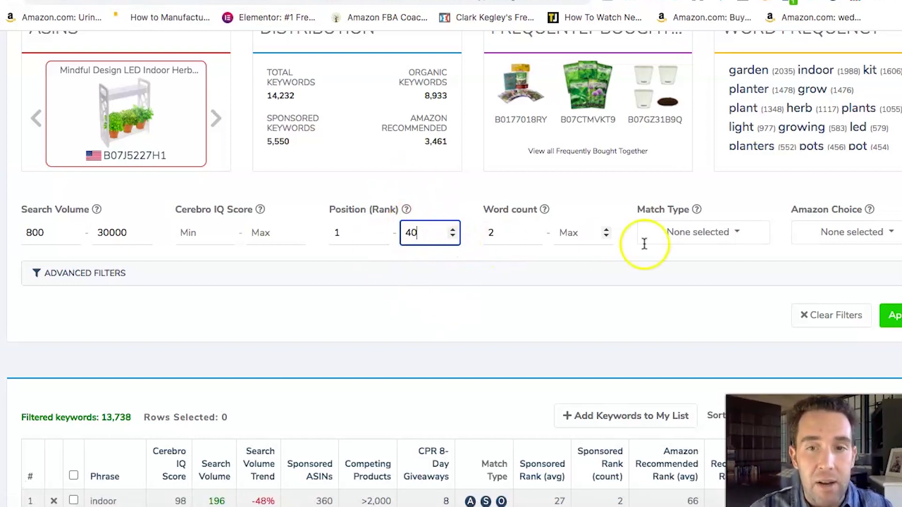
# - Set the Cerebro match type filter to Organic and apply the keyword filters
pyautogui.click(705, 232)
pyautogui.click(695, 260)
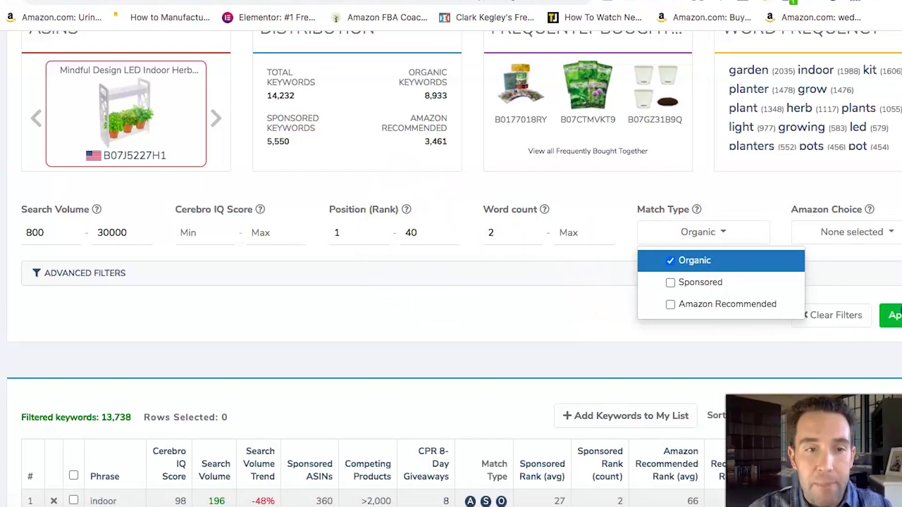
pyautogui.click(893, 315)
pyautogui.scroll(-3, 465, 350)
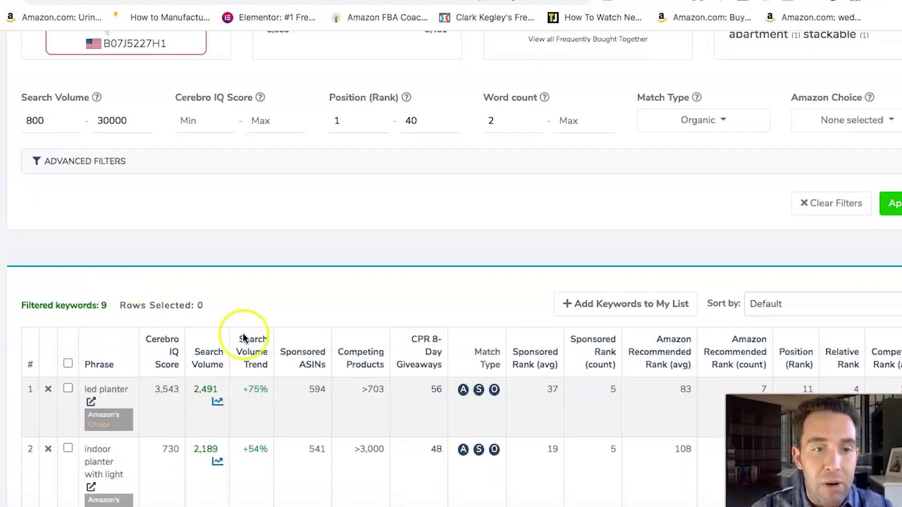
# - Sort the filtered keywords by search volume from high to low
pyautogui.click(207, 358)
pyautogui.scroll(-3, 215, 358)
pyautogui.click(208, 213)
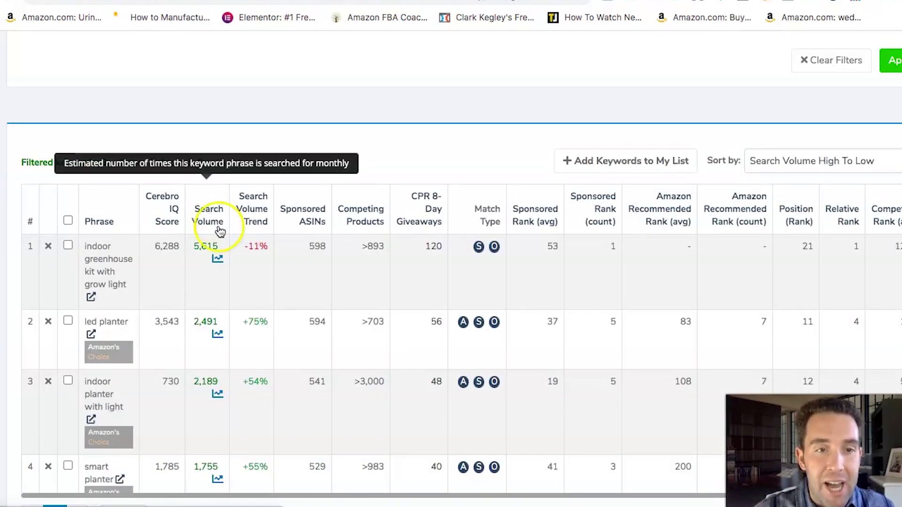
pyautogui.click(210, 389)
pyautogui.scroll(-1, 211, 349)
pyautogui.scroll(1, 211, 350)
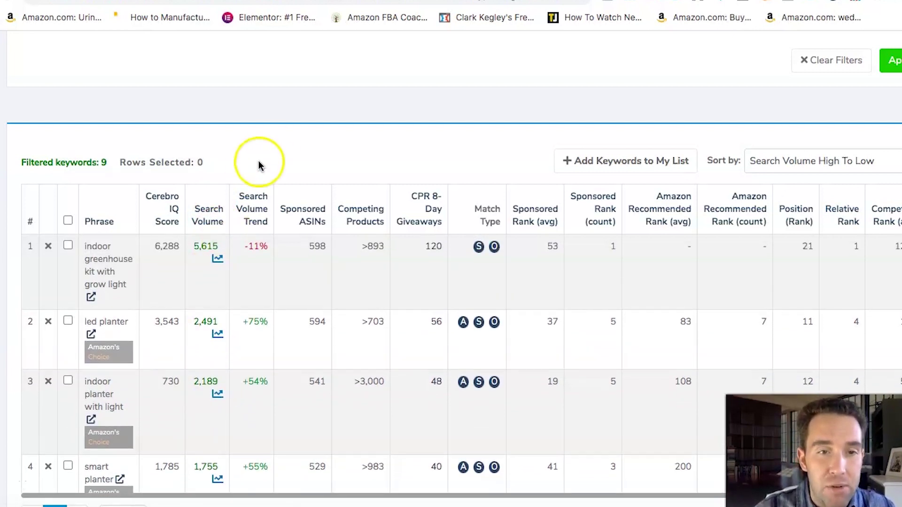
# - Examine the 8-day giveaways and IQ score for "indoor greenhouse kit with grow light" and the search volume trend for "led planter"
pyautogui.scroll(-1, 276, 146)
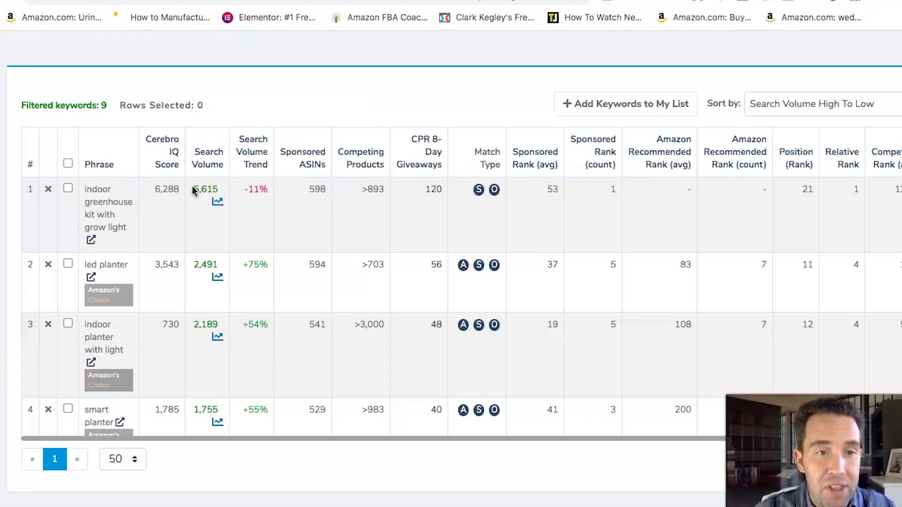
pyautogui.moveTo(363, 190); pyautogui.dragTo(442, 189)
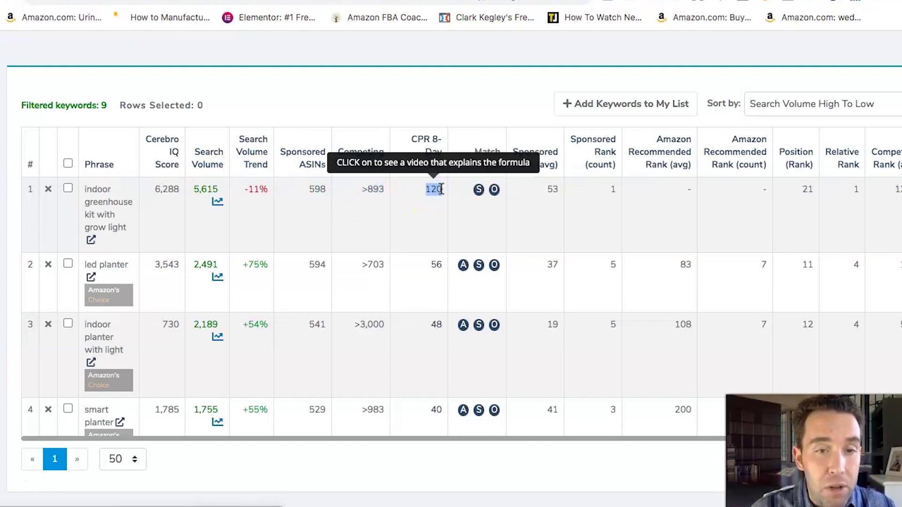
pyautogui.moveTo(156, 190); pyautogui.dragTo(165, 188)
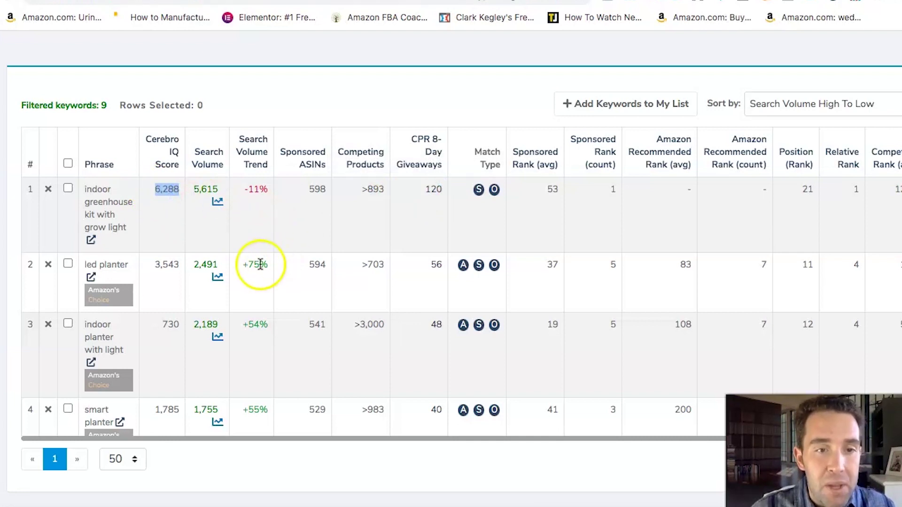
pyautogui.click(244, 264)
pyautogui.moveTo(243, 265); pyautogui.dragTo(280, 266)
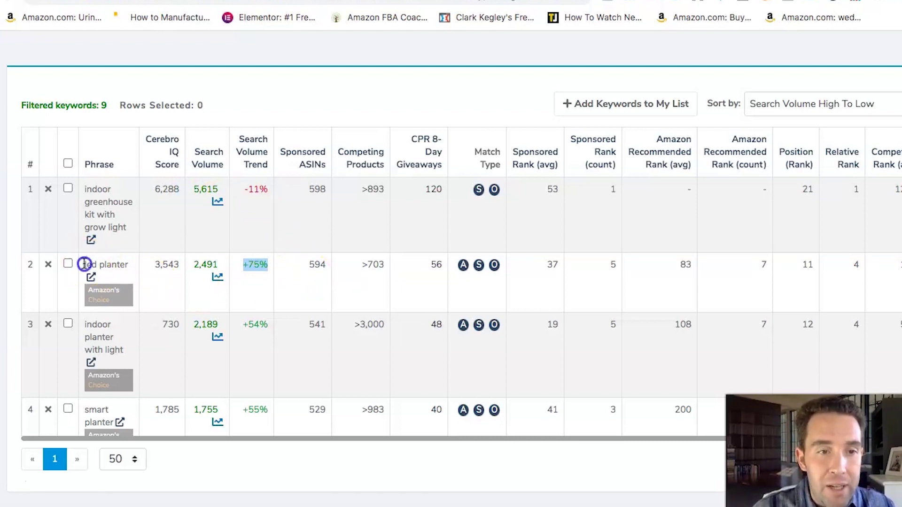
# - Compare the keyword "led planter" with the wording of the iDOO Hydroponics Growing System title on its Amazon listing
pyautogui.moveTo(86, 264); pyautogui.dragTo(123, 266)
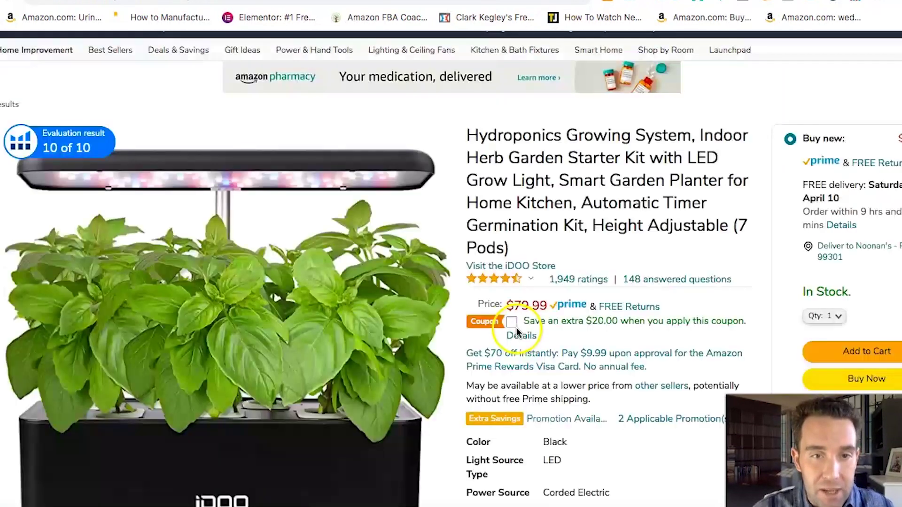
pyautogui.moveTo(303, 358)
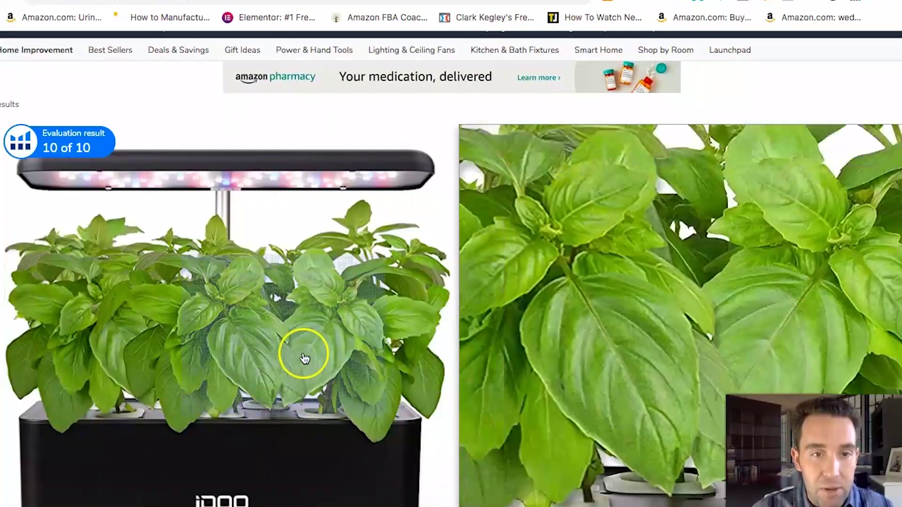
pyautogui.scroll(-1, 303, 359)
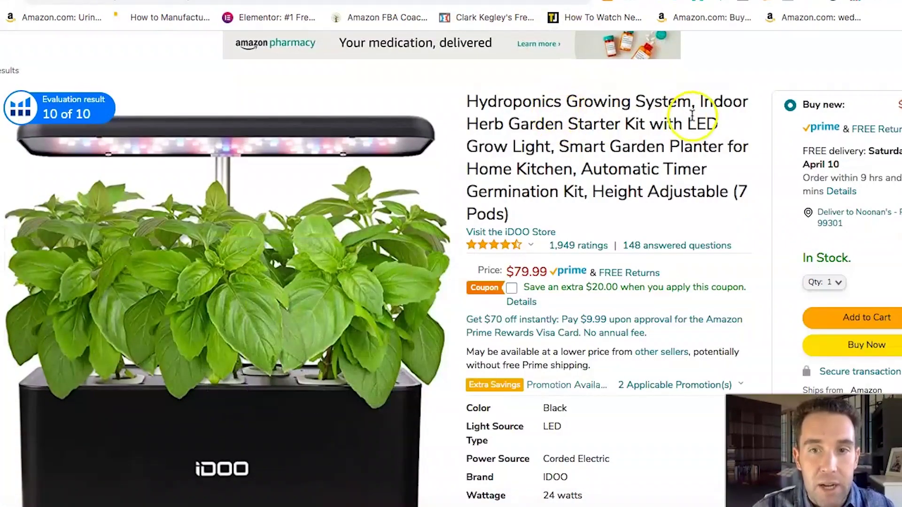
pyautogui.moveTo(686, 123); pyautogui.dragTo(730, 147)
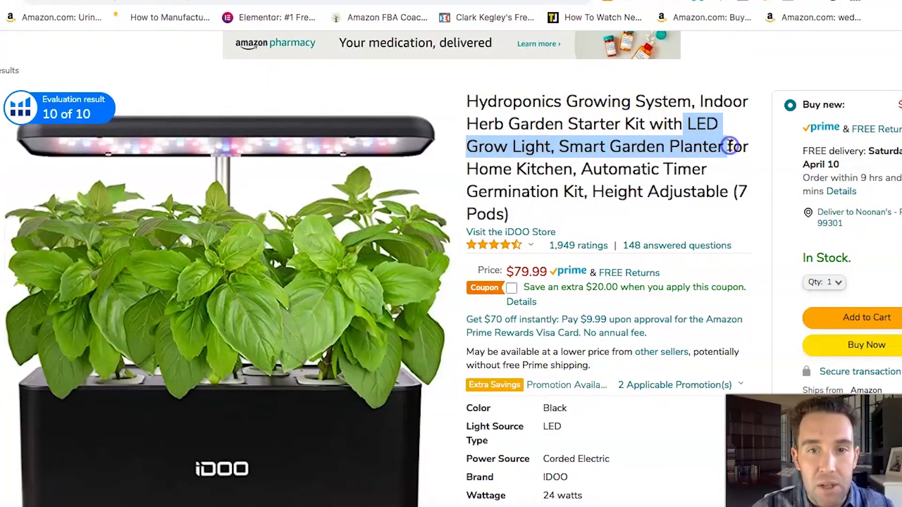
pyautogui.click(552, 25)
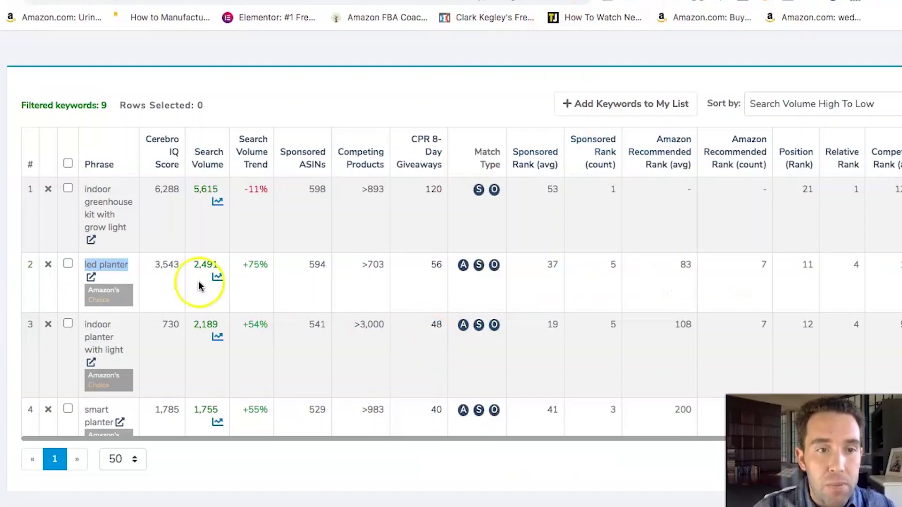
# - Examine the search volume and competing products for "led planter" and the competing products for "indoor planter with light"
pyautogui.moveTo(194, 262); pyautogui.dragTo(221, 266)
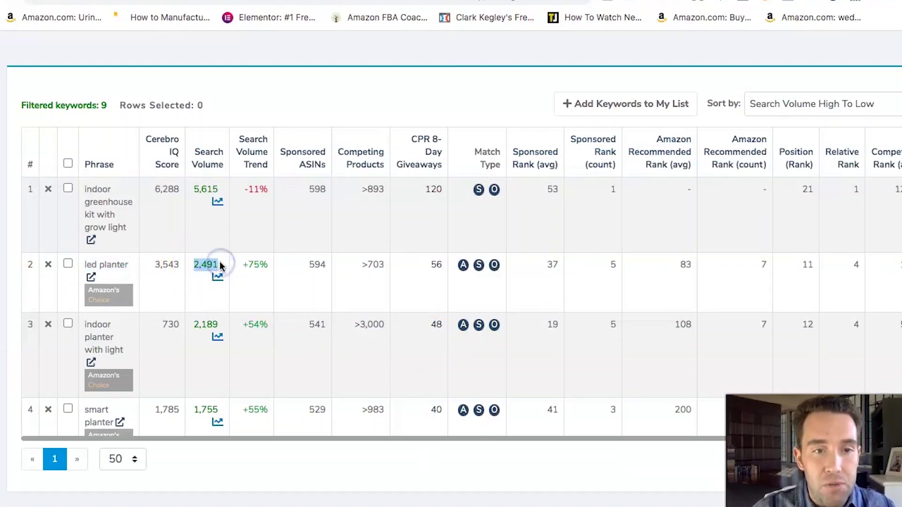
pyautogui.moveTo(360, 264); pyautogui.dragTo(390, 266)
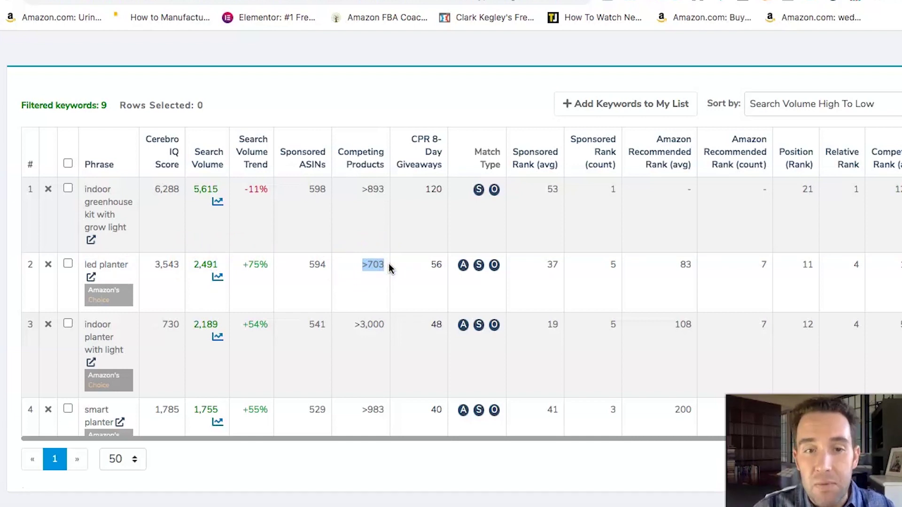
pyautogui.moveTo(355, 324); pyautogui.dragTo(390, 329)
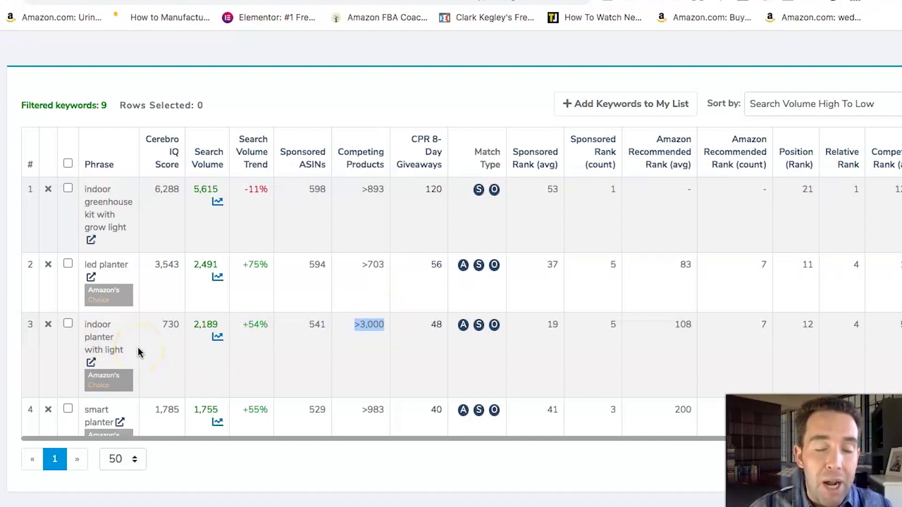
# - Remove the maximum search volume from the Cerebro keyword filters and apply them again
pyautogui.scroll(6, 244, 328)
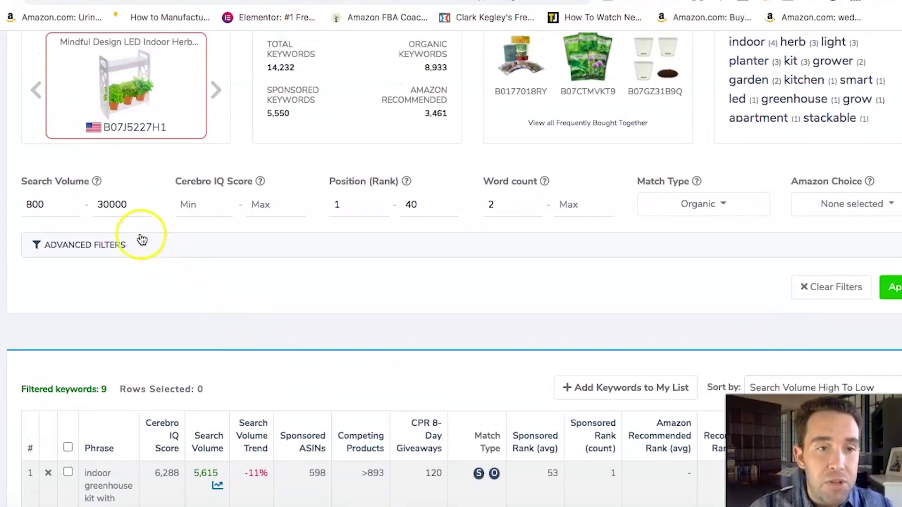
pyautogui.moveTo(128, 204); pyautogui.dragTo(83, 204)
pyautogui.press('BackSpace')
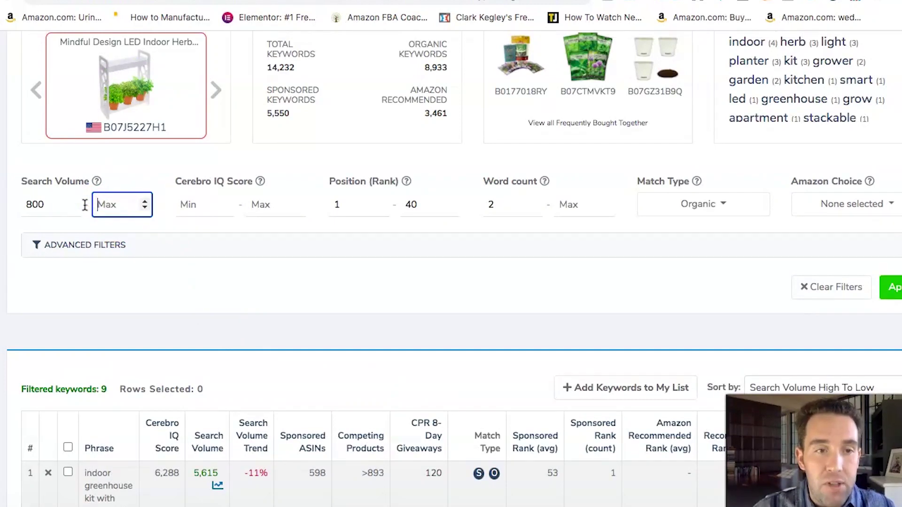
pyautogui.click(895, 287)
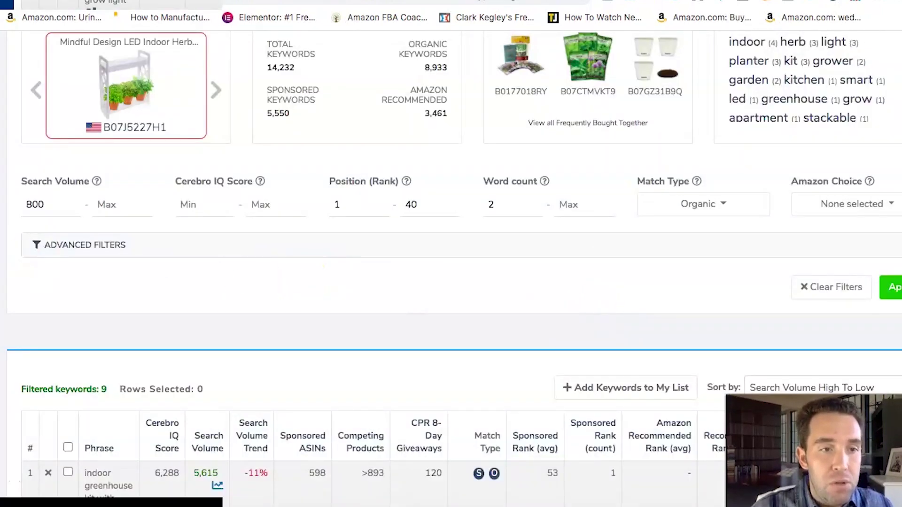
# - Open Magnet keyword research and get keywords for "LED Planter"
pyautogui.click(17, 248)
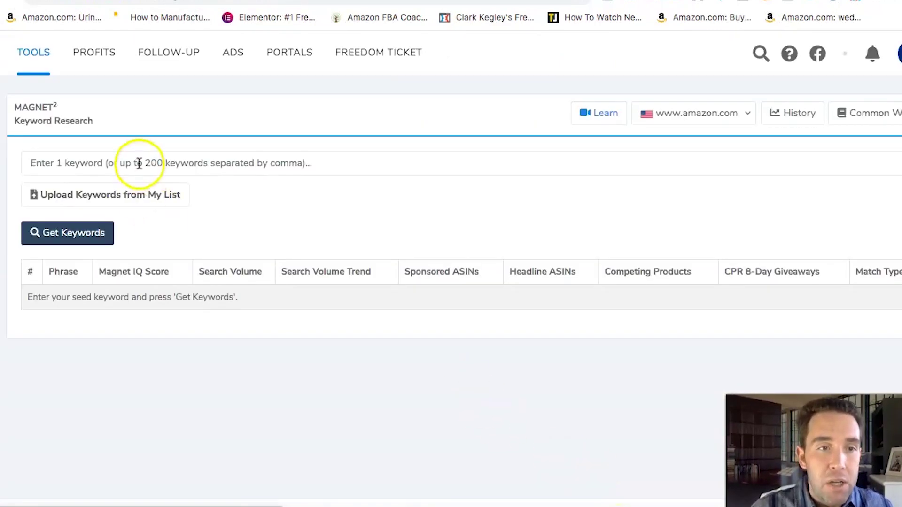
pyautogui.click(139, 163)
pyautogui.write('LD')
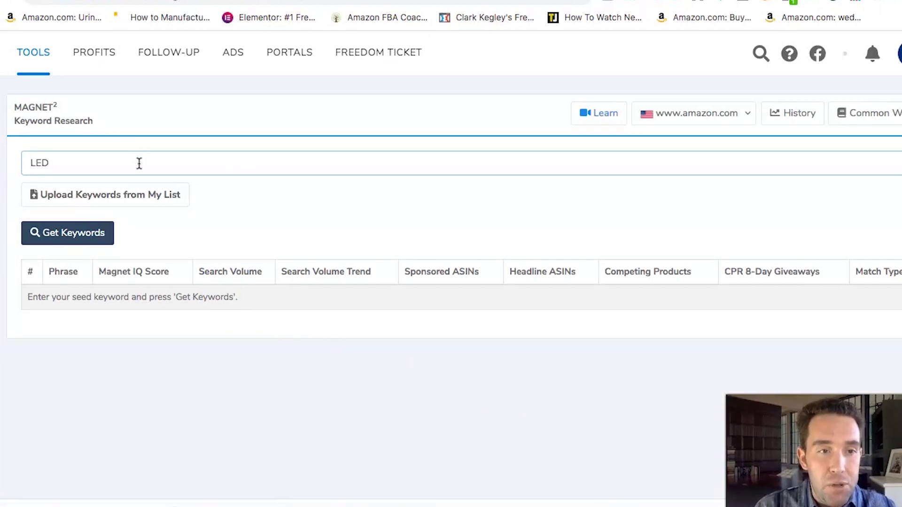
pyautogui.write('D Planter')
pyautogui.press('Return')
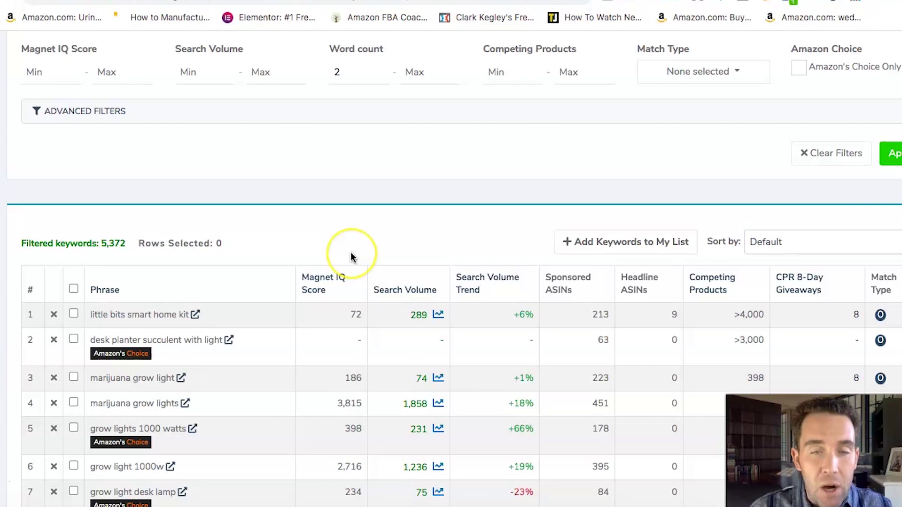
# - Sort the Magnet keywords by search volume from high to low and view the export format options
pyautogui.click(393, 292)
pyautogui.scroll(5, 610, 214)
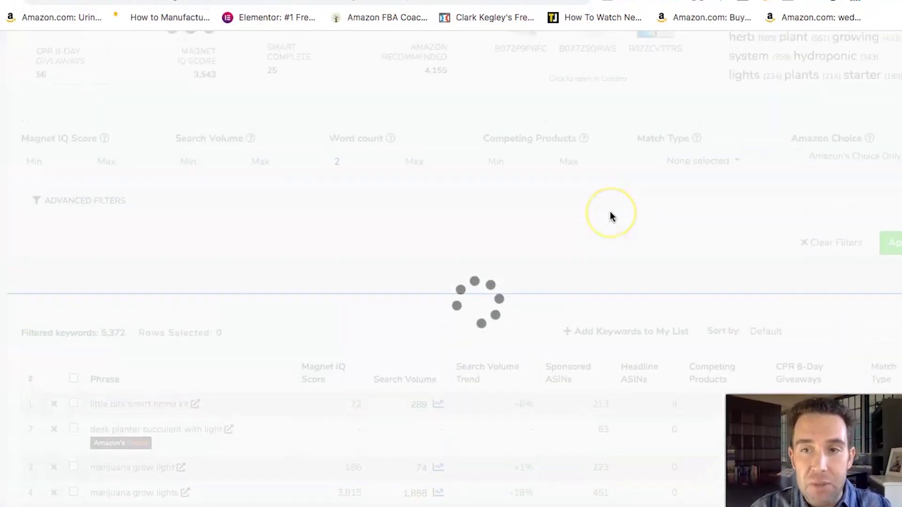
pyautogui.scroll(3, 611, 214)
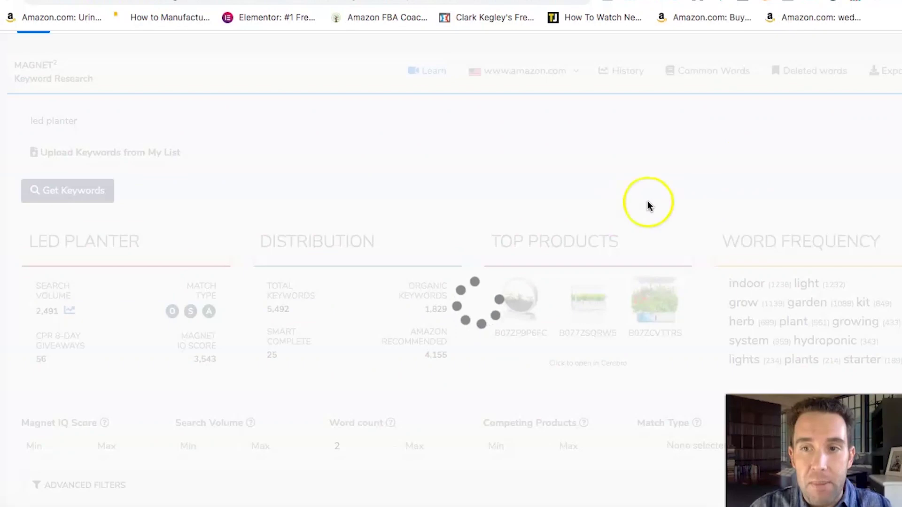
pyautogui.click(882, 70)
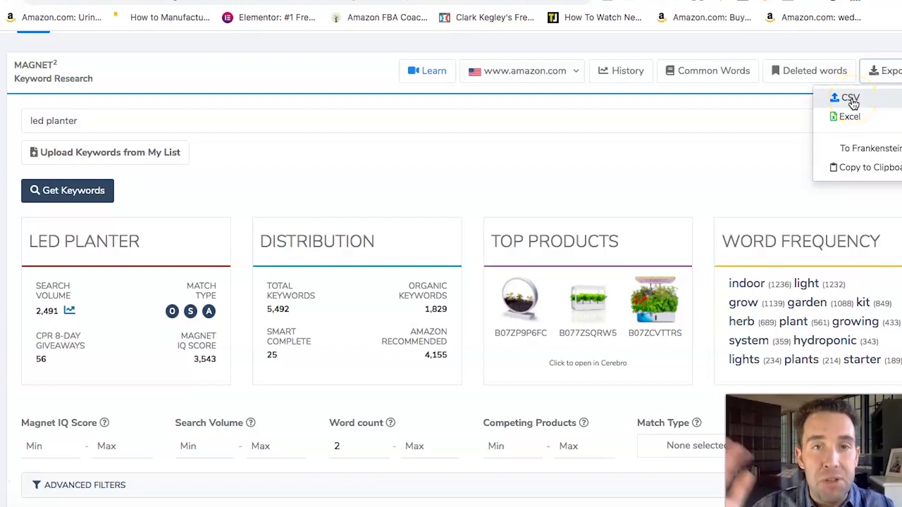
pyautogui.click(696, 116)
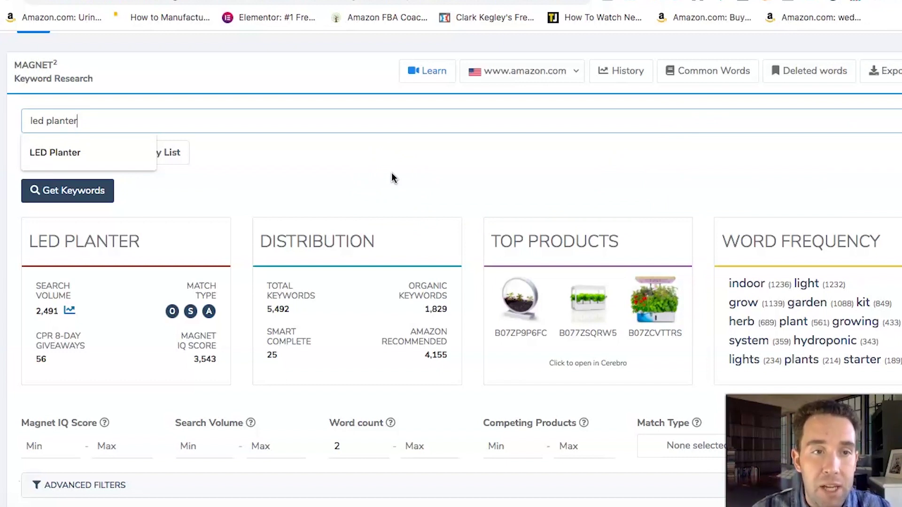
# - Open Keyword Tracker and show the tracked keywords of the JOYIN Inflatable Unicorn Yard Sprinkler
pyautogui.moveTo(7, 263)
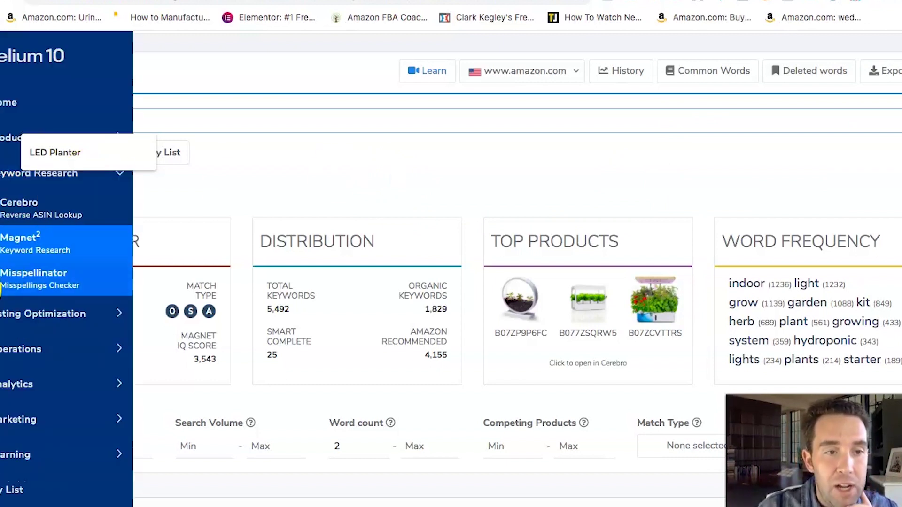
pyautogui.click(51, 383)
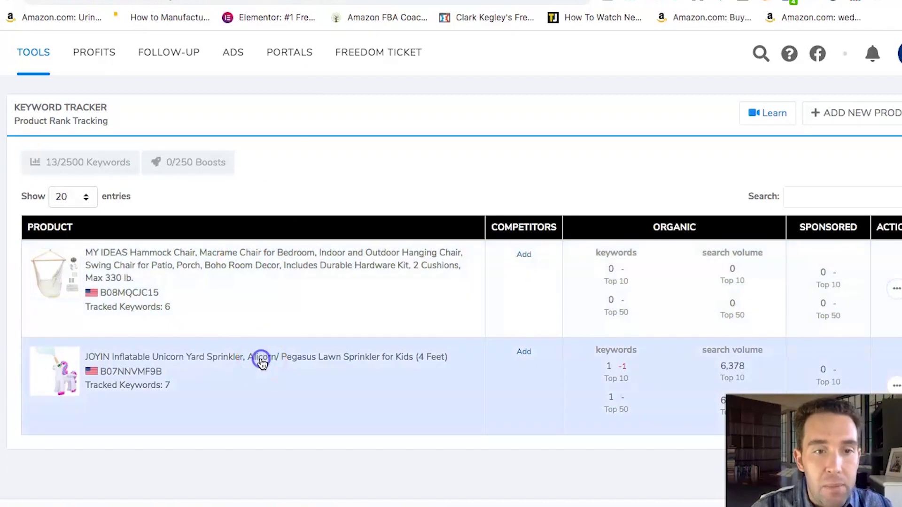
pyautogui.click(260, 360)
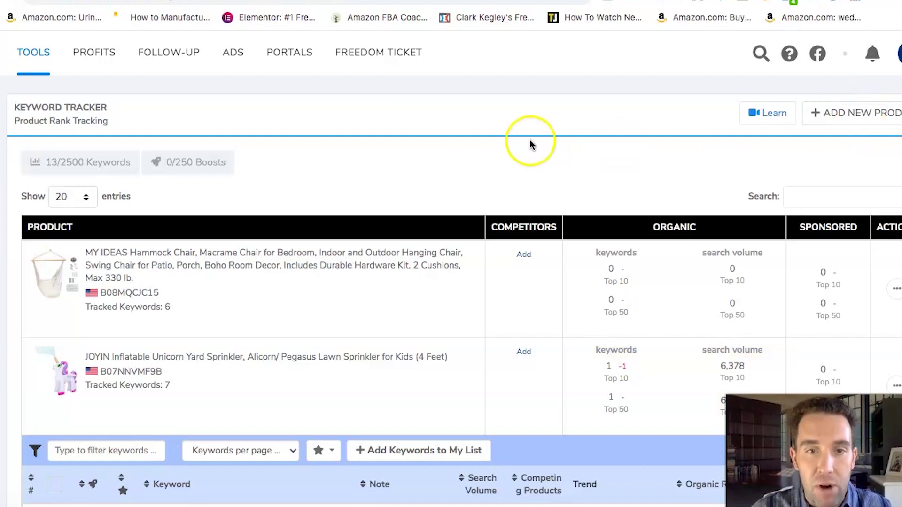
pyautogui.scroll(-5, 529, 141)
pyautogui.scroll(-2, 530, 143)
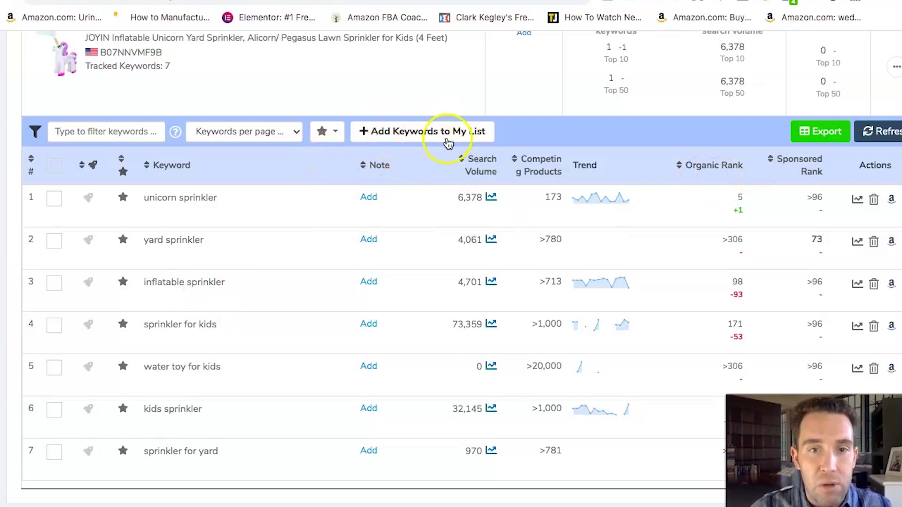
# - Sort the sprinkler's tracked keywords by search volume from high to low and look over their organic ranks
pyautogui.click(476, 175)
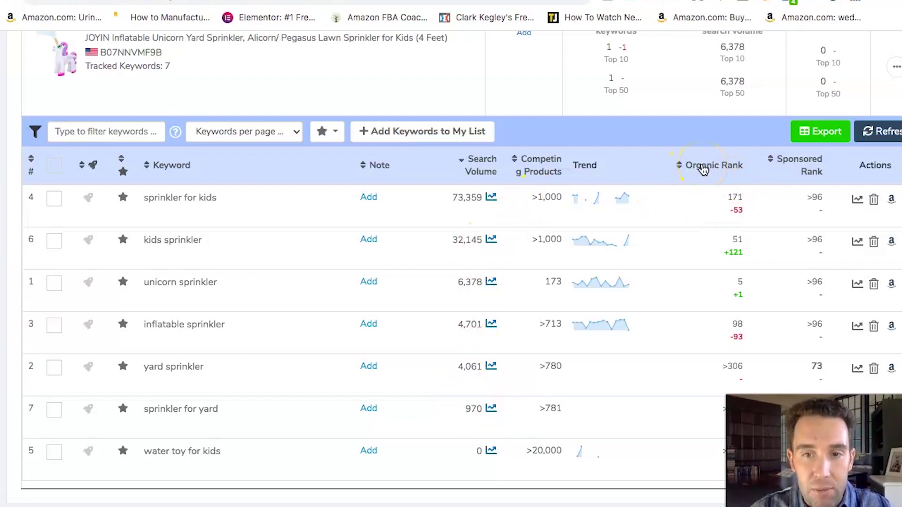
pyautogui.scroll(-1, 729, 206)
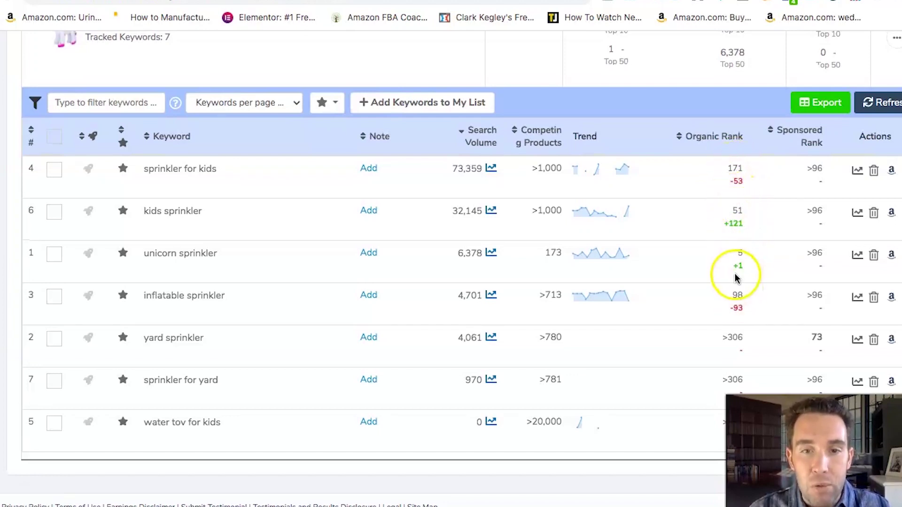
pyautogui.scroll(3, 362, 247)
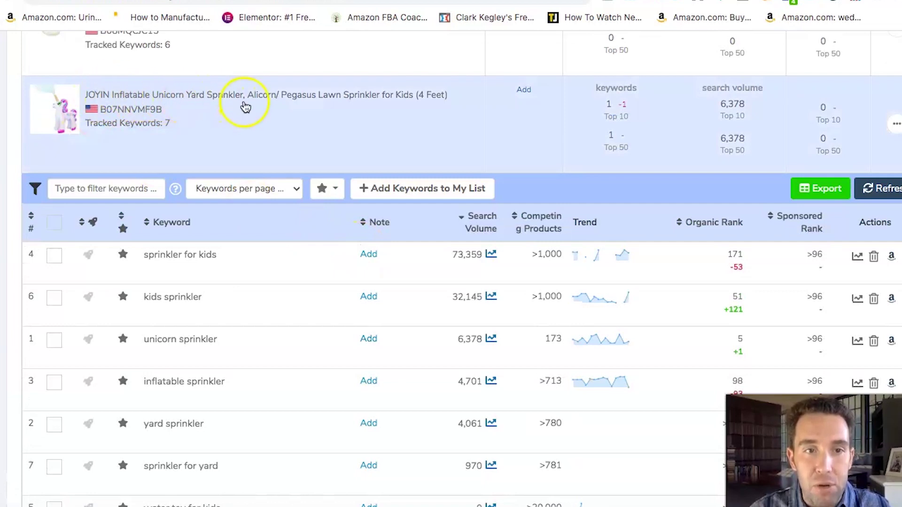
pyautogui.scroll(-3, 494, 338)
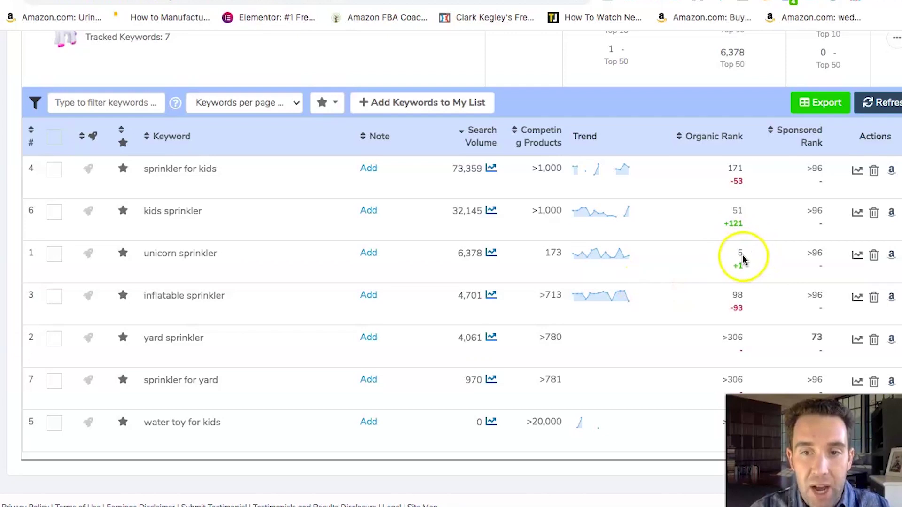
# - Examine the search volumes of "unicorn sprinkler" and "kids sprinkler", plus the competing products and organic rank change for "kids sprinkler"
pyautogui.click(460, 255)
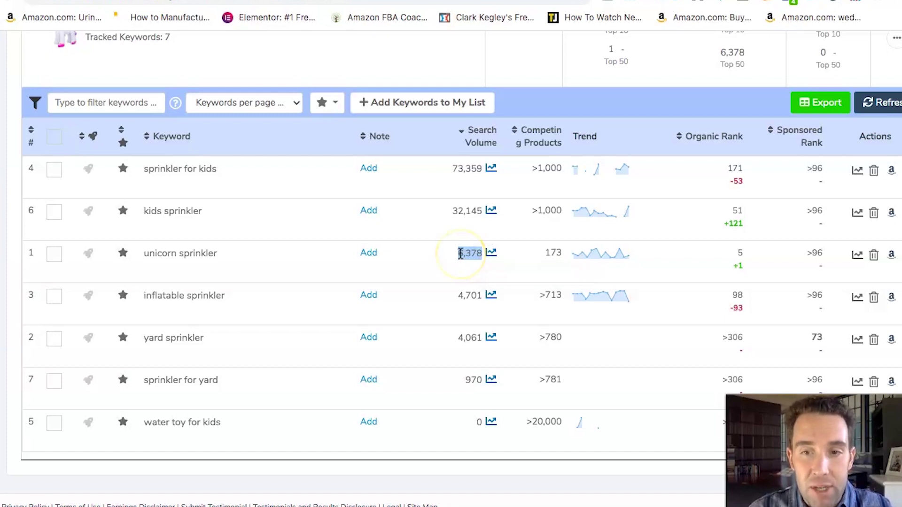
pyautogui.click(452, 211)
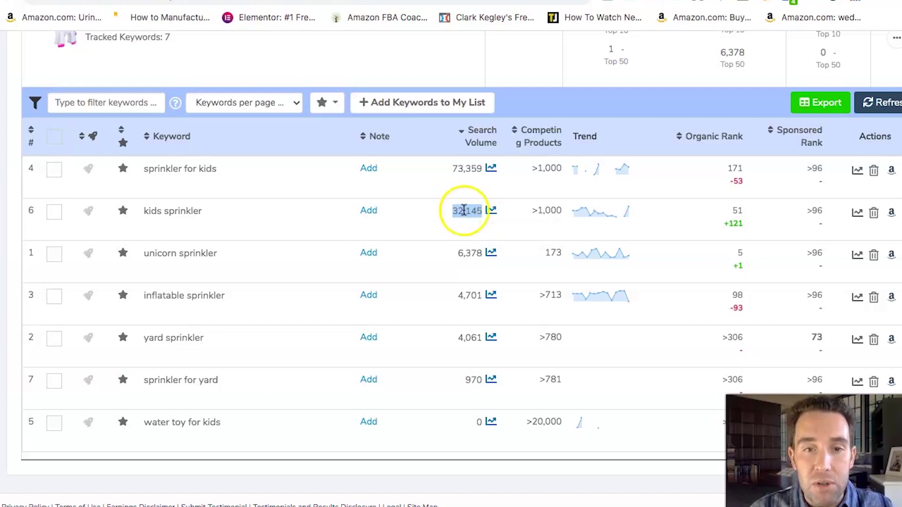
pyautogui.moveTo(531, 211); pyautogui.dragTo(566, 211)
pyautogui.moveTo(748, 226); pyautogui.dragTo(736, 213)
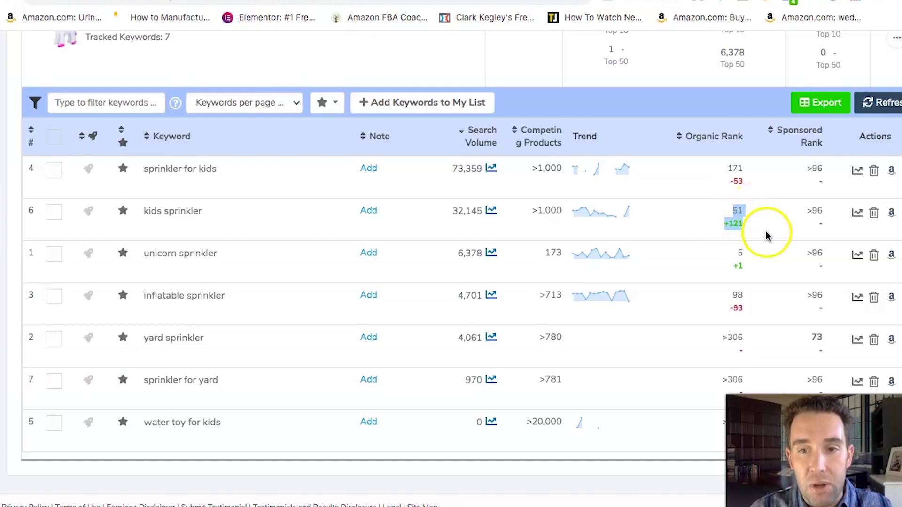
pyautogui.click(766, 215)
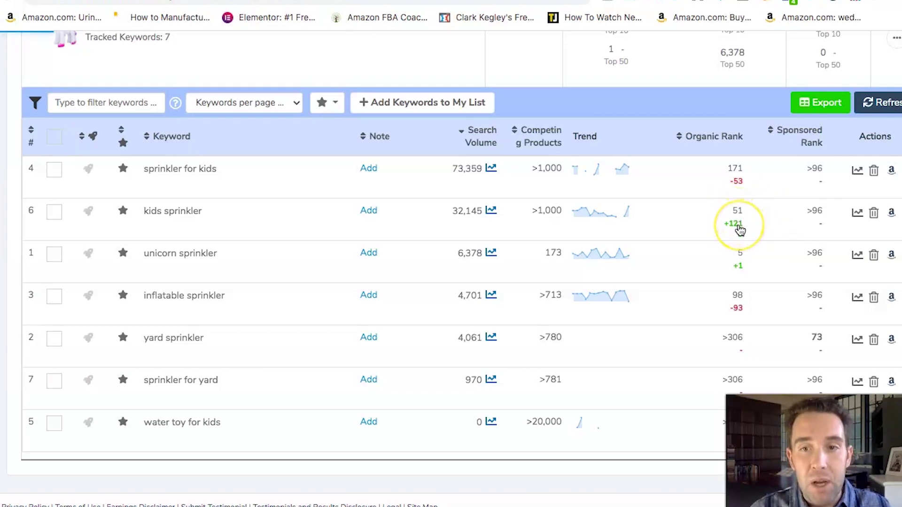
pyautogui.moveTo(740, 231)
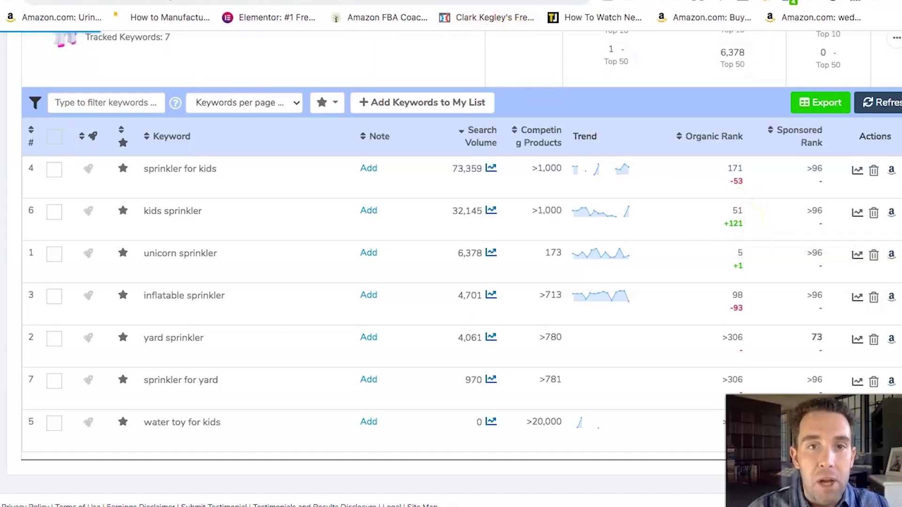
# - Return to the Magnet keyword results for "led planter" and expand the advanced filters
pyautogui.click(479, 2)
pyautogui.scroll(-7, 472, 424)
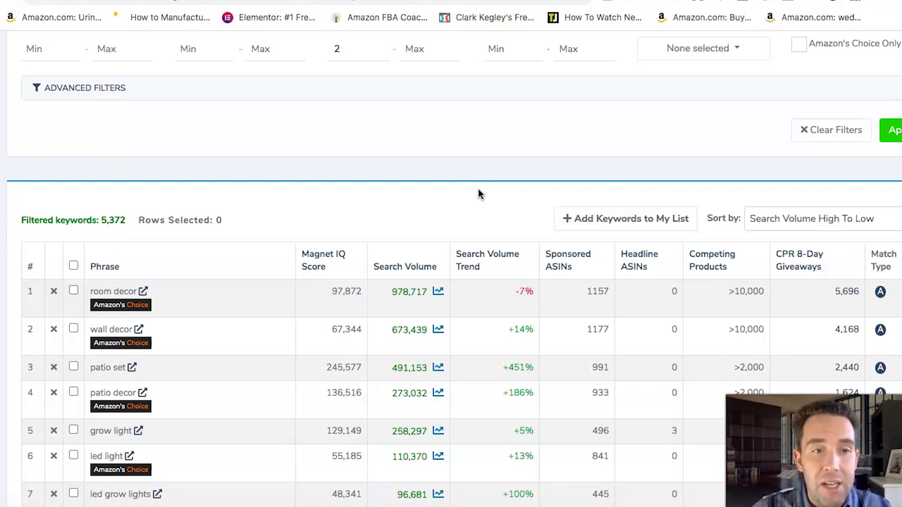
pyautogui.scroll(1, 292, 169)
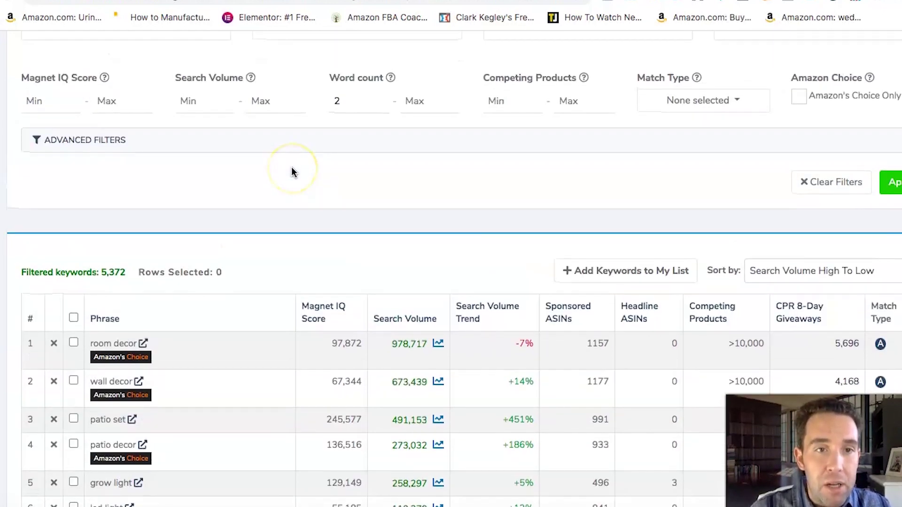
pyautogui.scroll(-1, 292, 172)
pyautogui.click(136, 117)
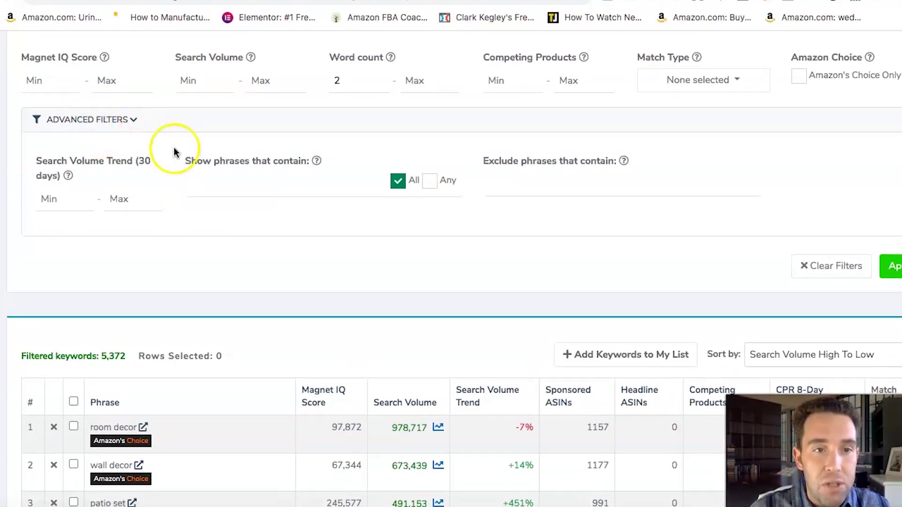
# - Try to filter the Magnet keywords to phrases containing all of "planter, gareden, LED"
pyautogui.moveTo(191, 161); pyautogui.dragTo(296, 167)
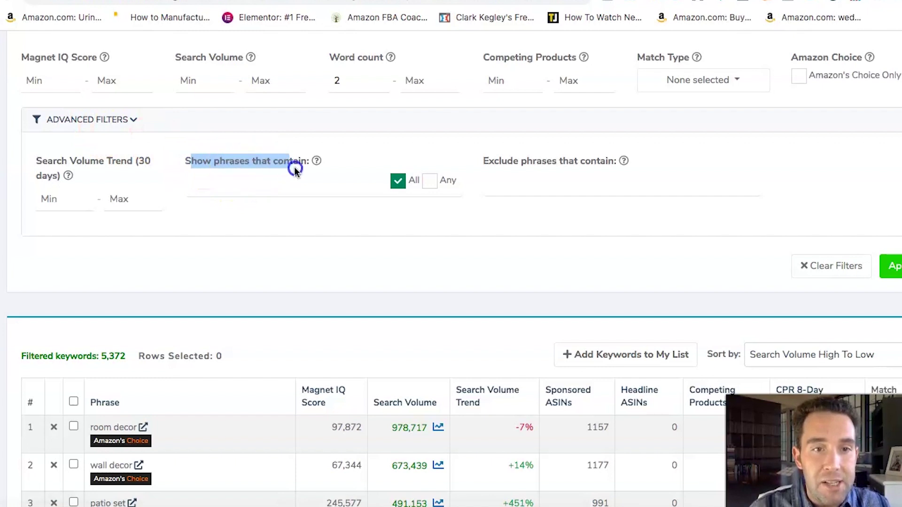
pyautogui.click(232, 184)
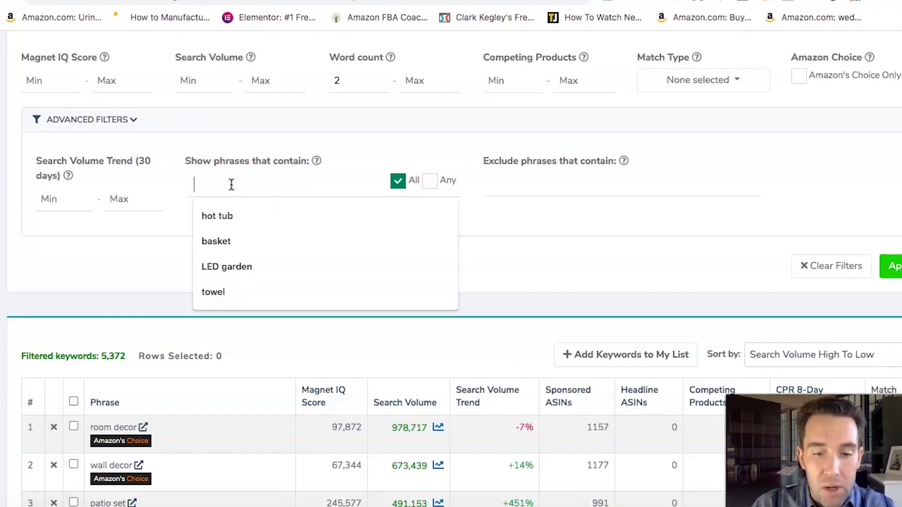
pyautogui.write('planter, gareden, LED')
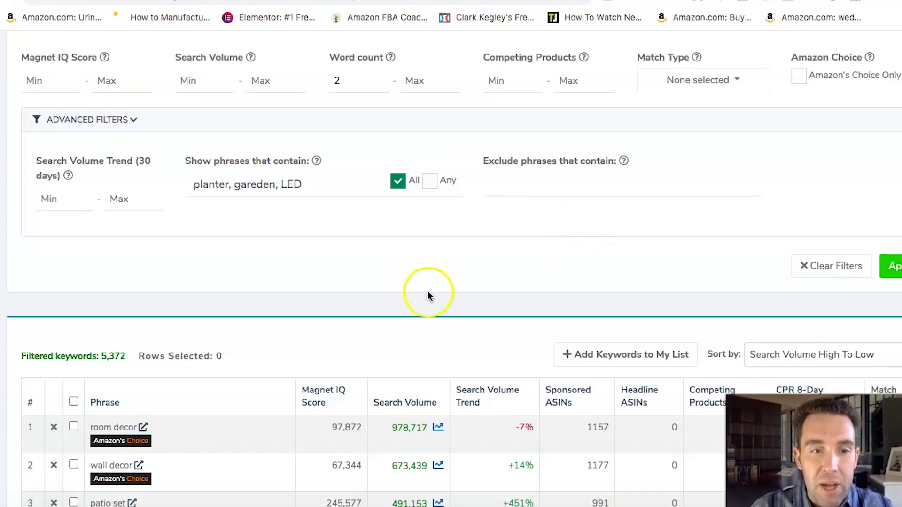
pyautogui.scroll(-3, 305, 294)
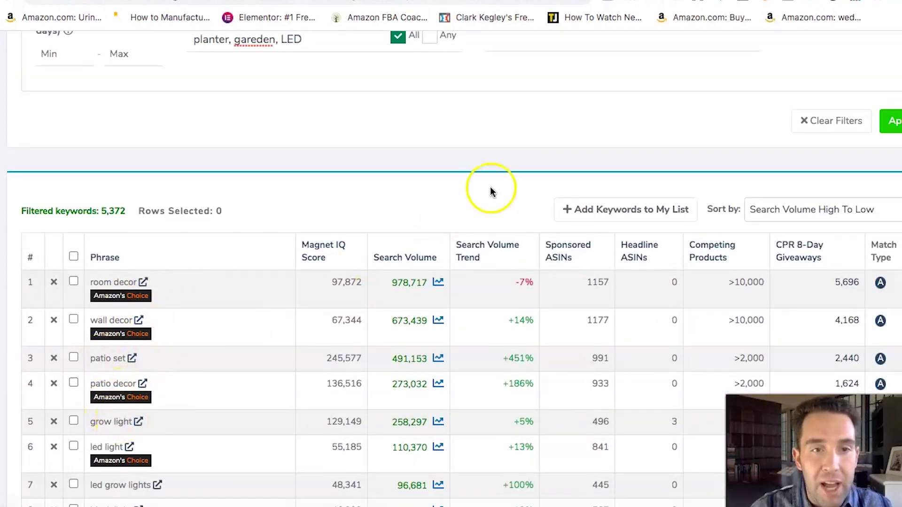
pyautogui.click(894, 125)
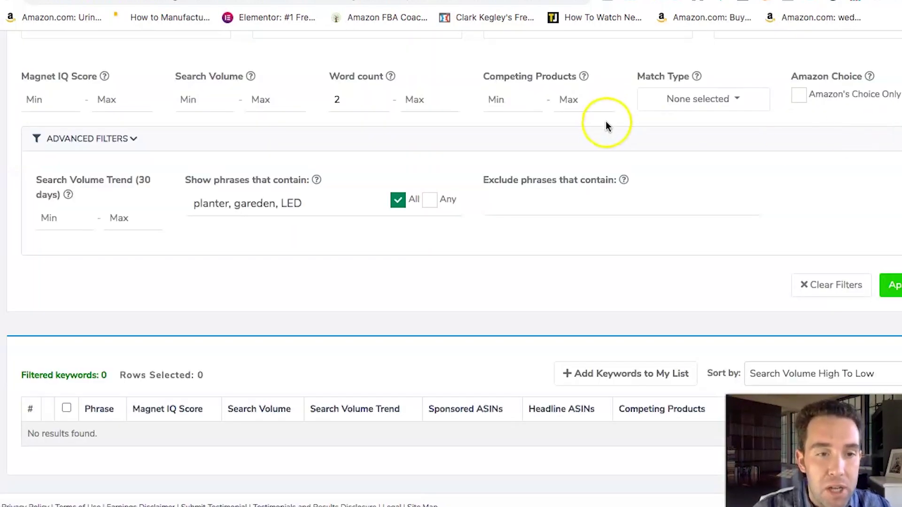
# - Shorten the contained-phrase filter to "planter" and reapply it
pyautogui.moveTo(302, 203); pyautogui.dragTo(246, 203)
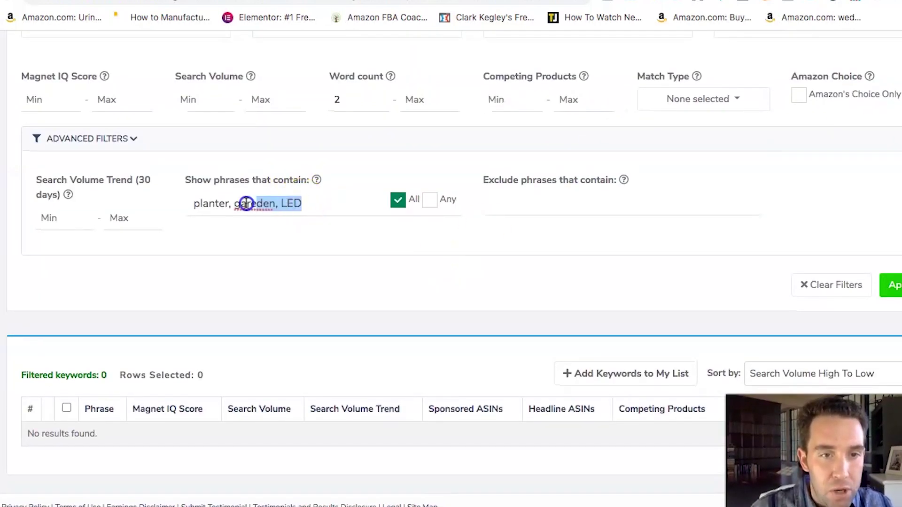
pyautogui.press('BackSpace')
pyautogui.press('Return')
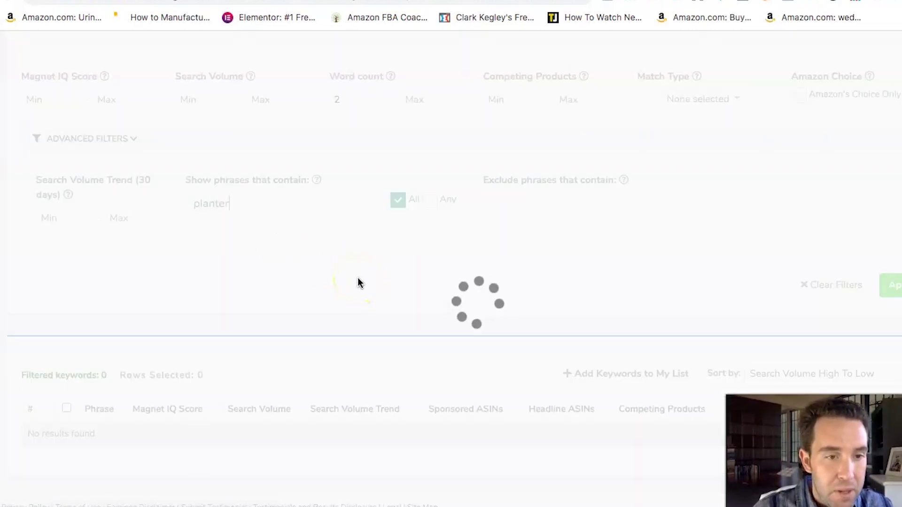
# - Examine the search volume, search volume trend and competing products of "herb garden planter"
pyautogui.scroll(-5, 358, 282)
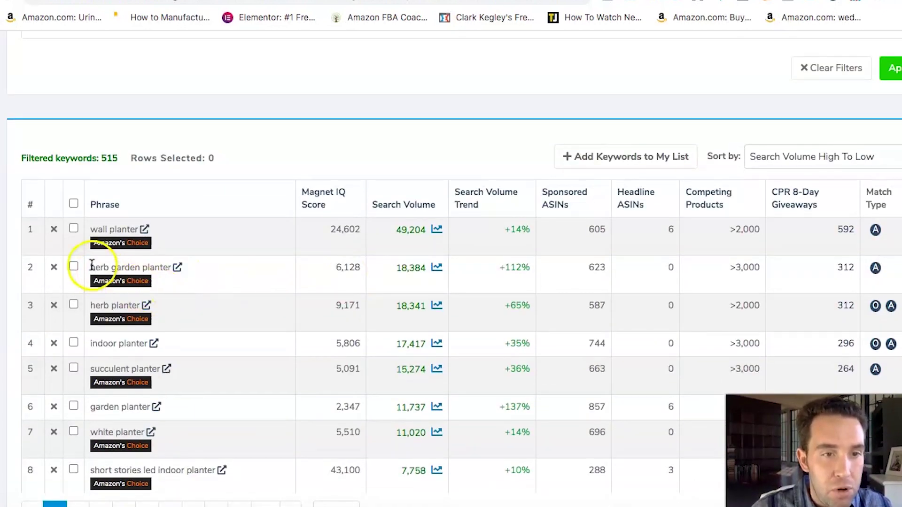
pyautogui.moveTo(90, 268); pyautogui.dragTo(161, 267)
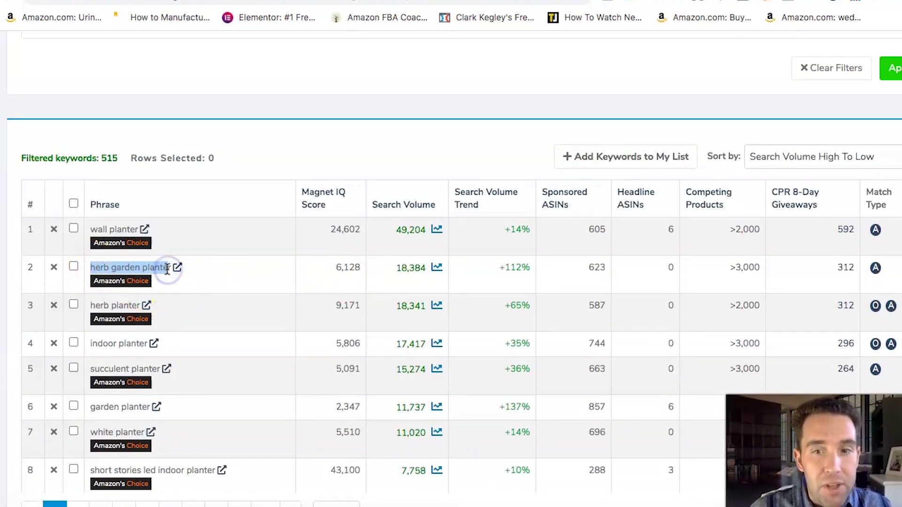
pyautogui.click(400, 270)
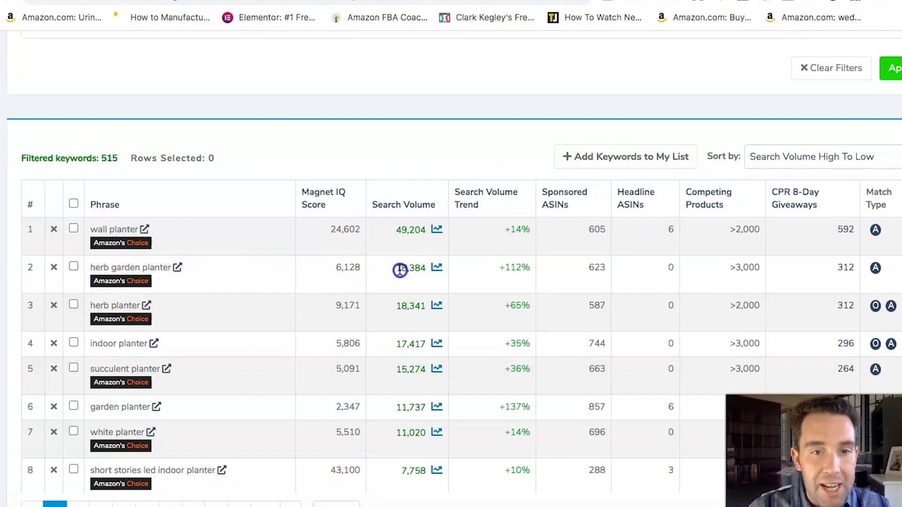
pyautogui.moveTo(499, 267); pyautogui.dragTo(541, 273)
pyautogui.click(522, 280)
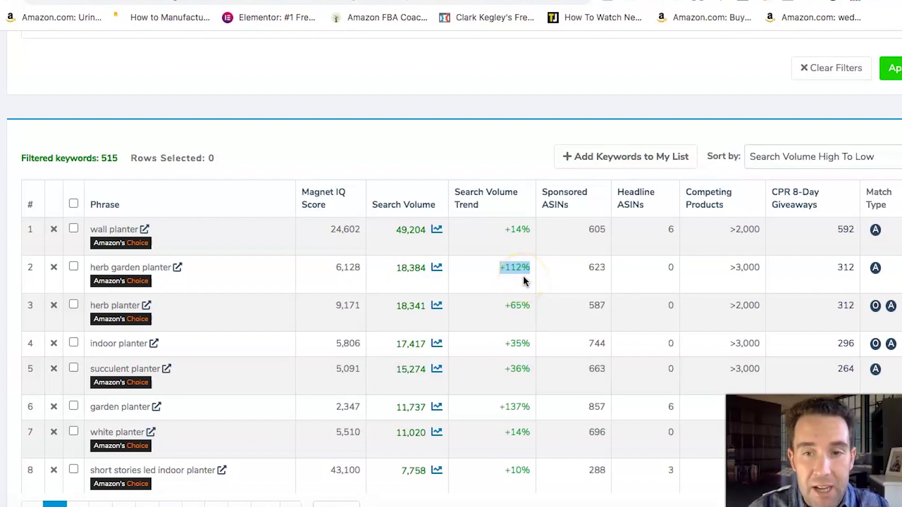
pyautogui.click(729, 273)
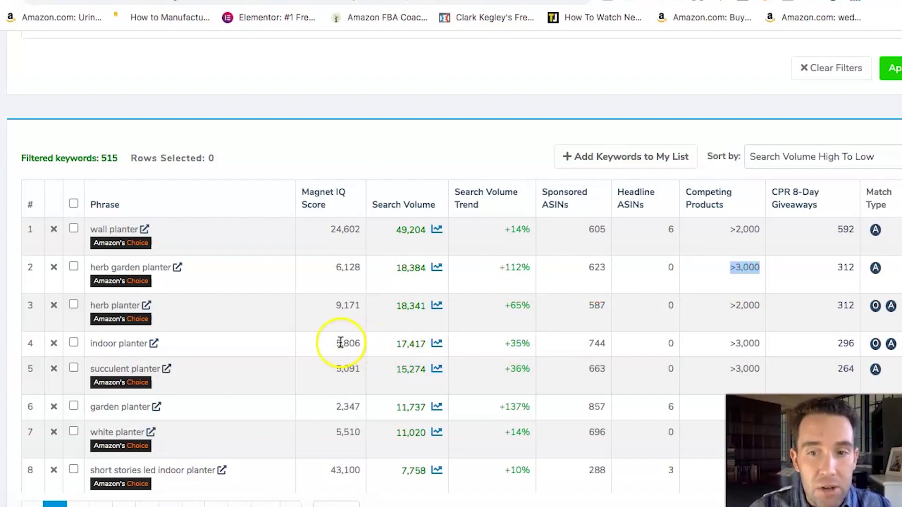
# - Examine the search volume, Magnet IQ score, competing products and CPR 8-day giveaways of "herb planter"
pyautogui.moveTo(90, 306); pyautogui.dragTo(107, 302)
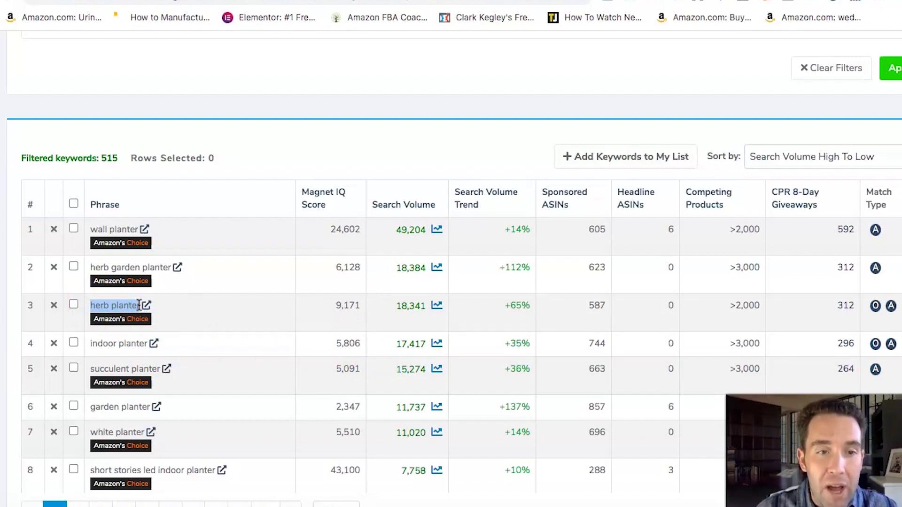
pyautogui.click(402, 305)
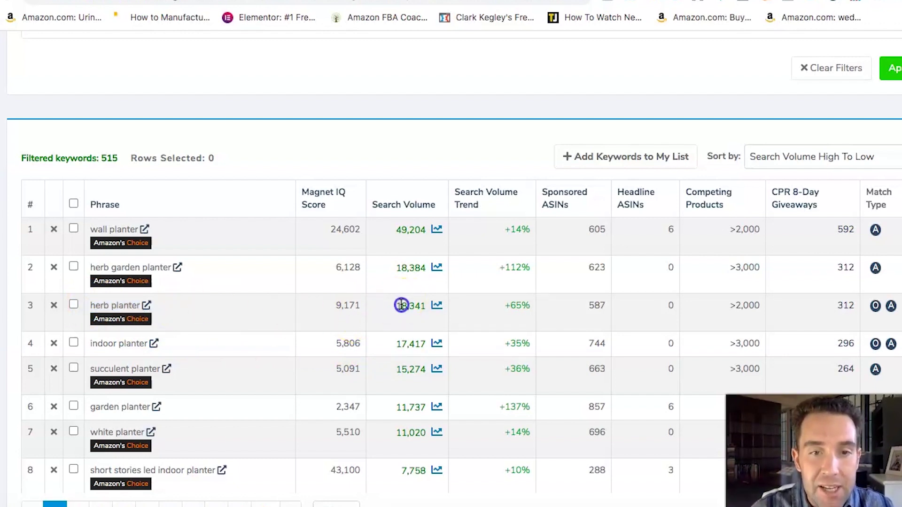
pyautogui.click(331, 305)
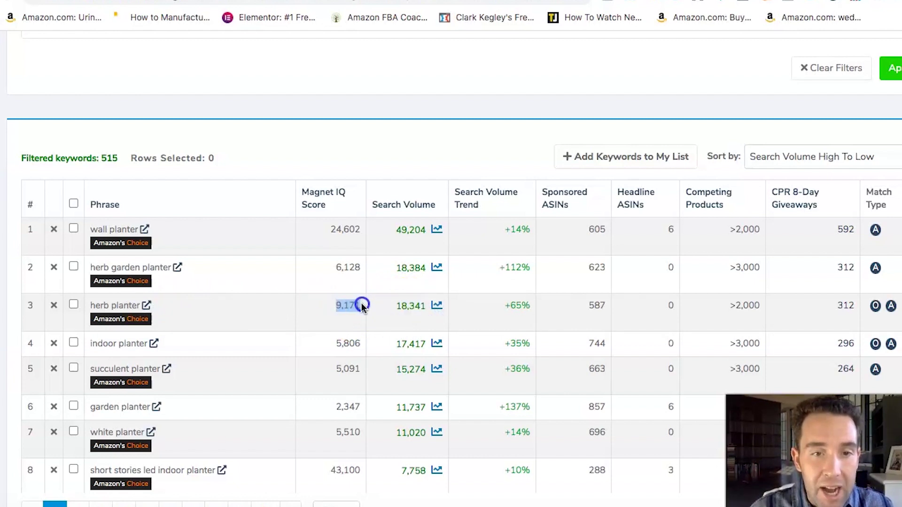
pyautogui.click(731, 306)
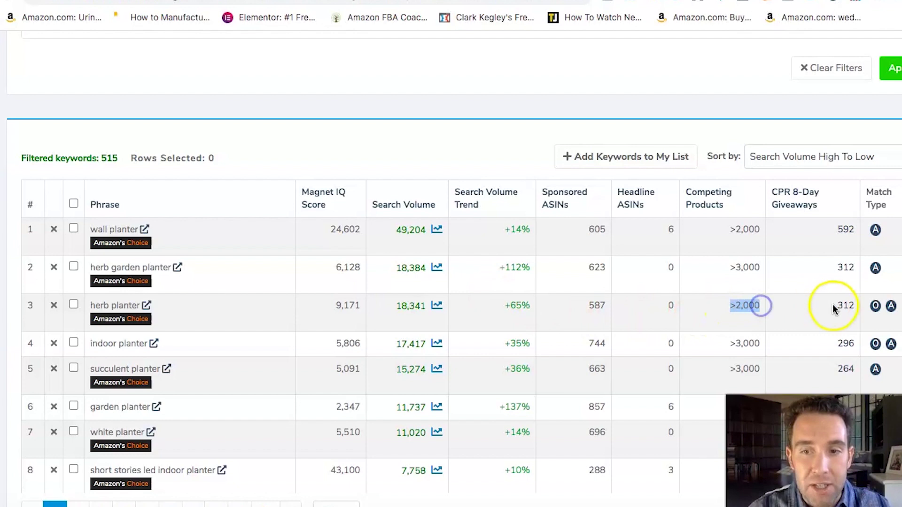
pyautogui.moveTo(834, 306); pyautogui.dragTo(850, 305)
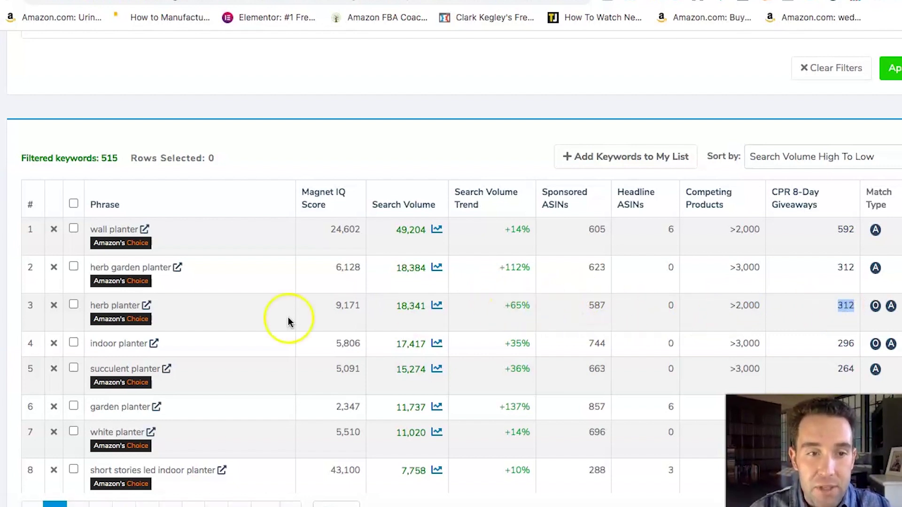
# - Compare "herb planter" with "Herb Garden" in the iDOO listing's title, and look over the lower-volume planter keywords in Magnet
pyautogui.moveTo(89, 306); pyautogui.dragTo(128, 306)
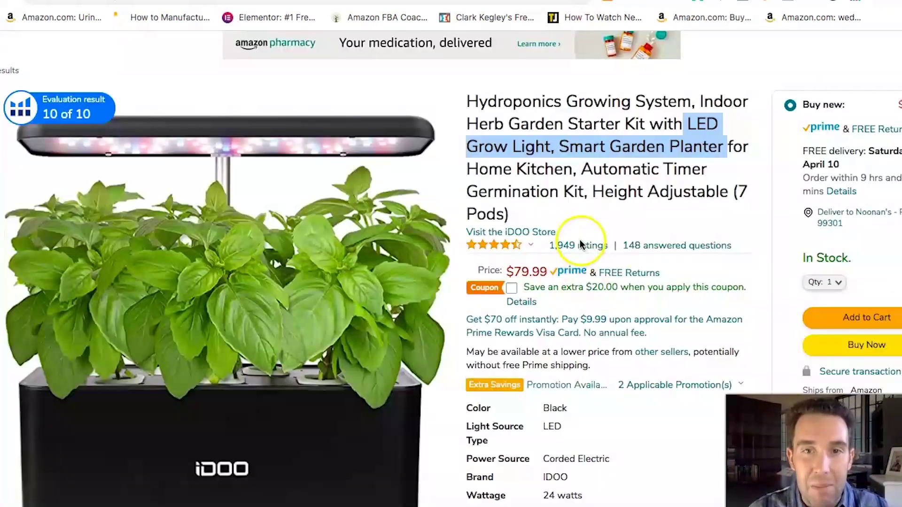
pyautogui.moveTo(466, 124); pyautogui.dragTo(558, 125)
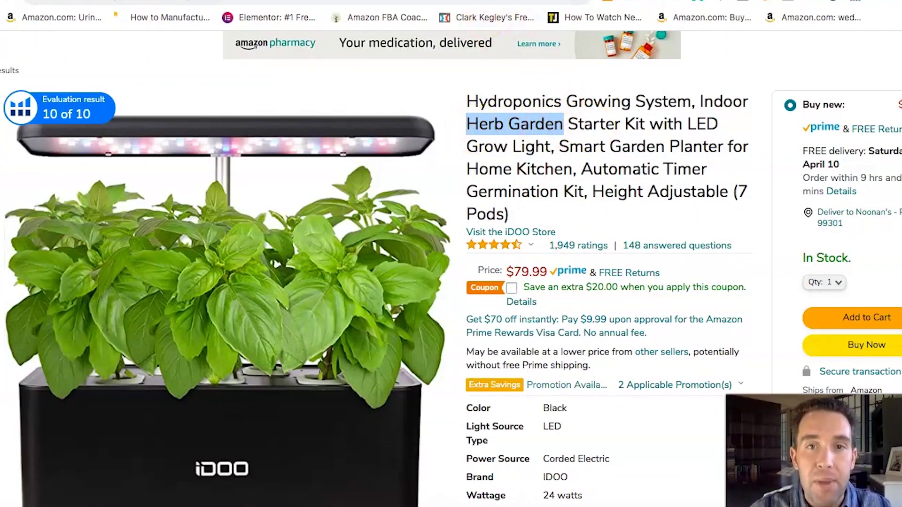
pyautogui.click(484, 4)
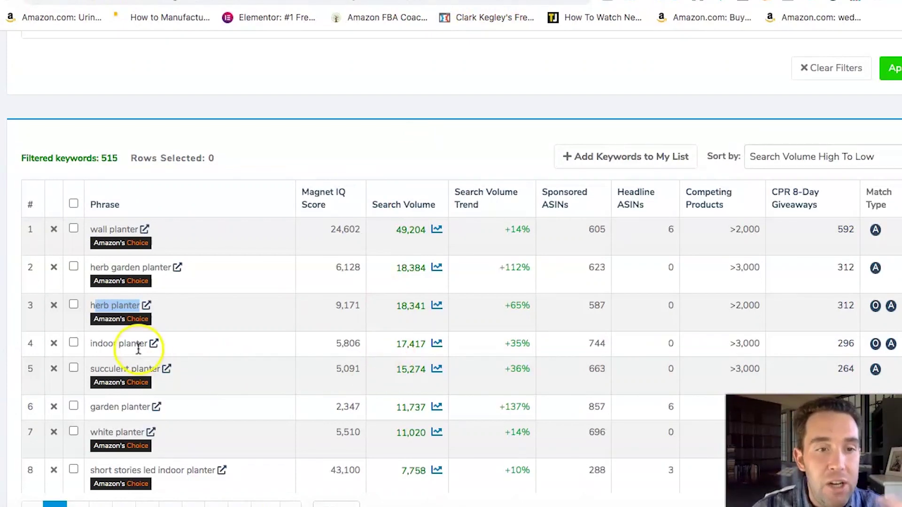
pyautogui.scroll(-1, 280, 436)
pyautogui.scroll(-5, 241, 444)
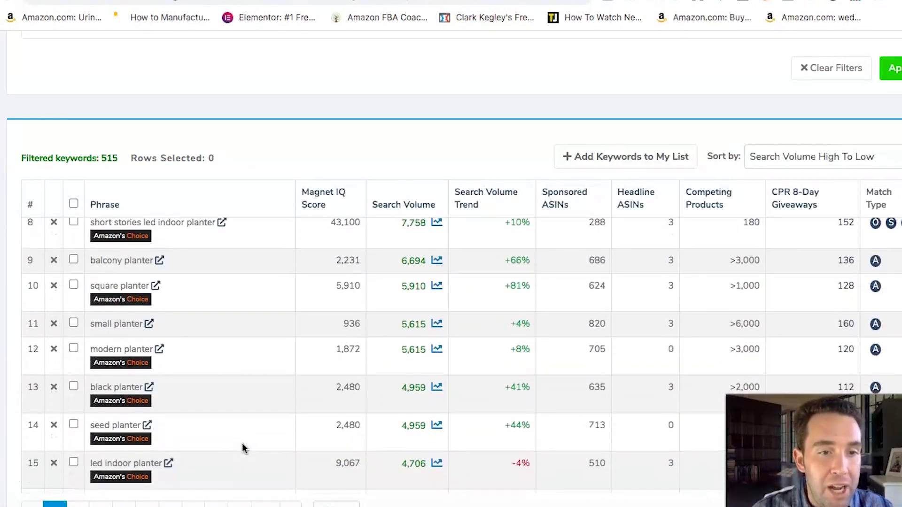
pyautogui.scroll(-1, 241, 444)
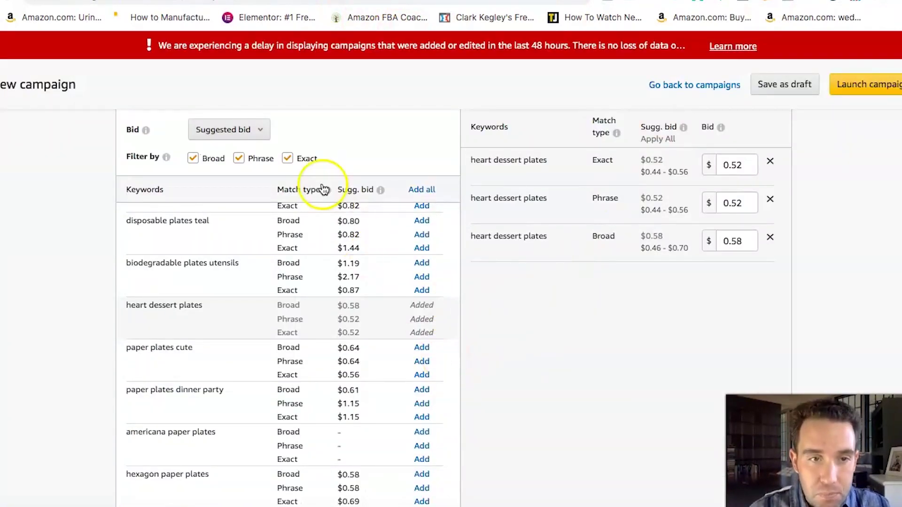
# - In the new campaign's keyword targeting, keep only the Exact match type and switch to entering a keyword list
pyautogui.moveTo(326, 189)
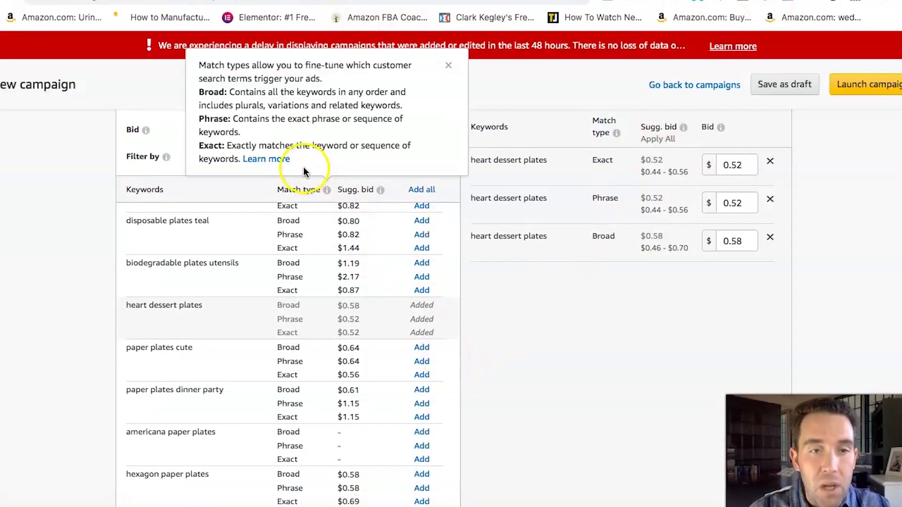
pyautogui.scroll(3, 467, 345)
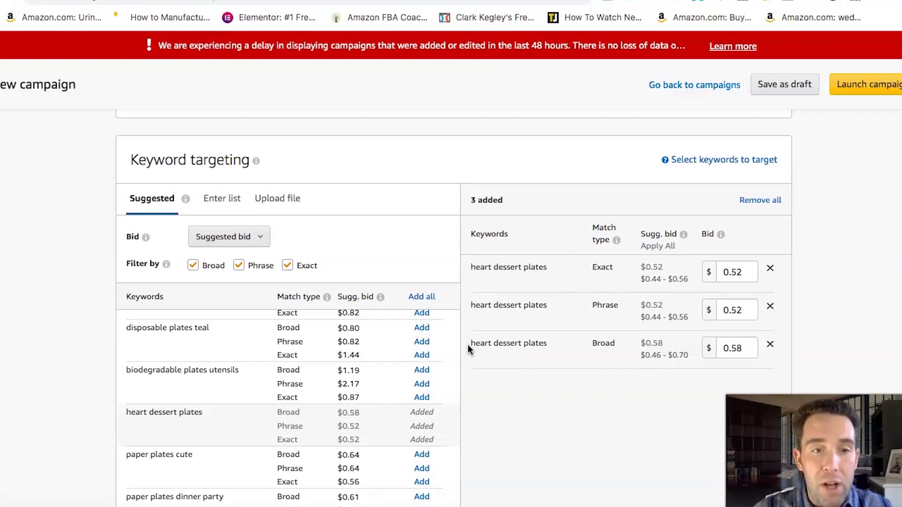
pyautogui.click(207, 268)
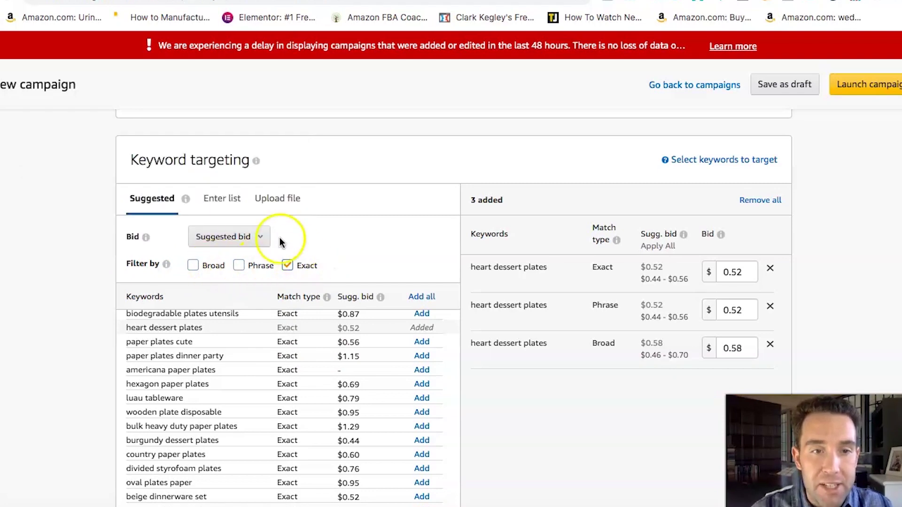
pyautogui.click(226, 203)
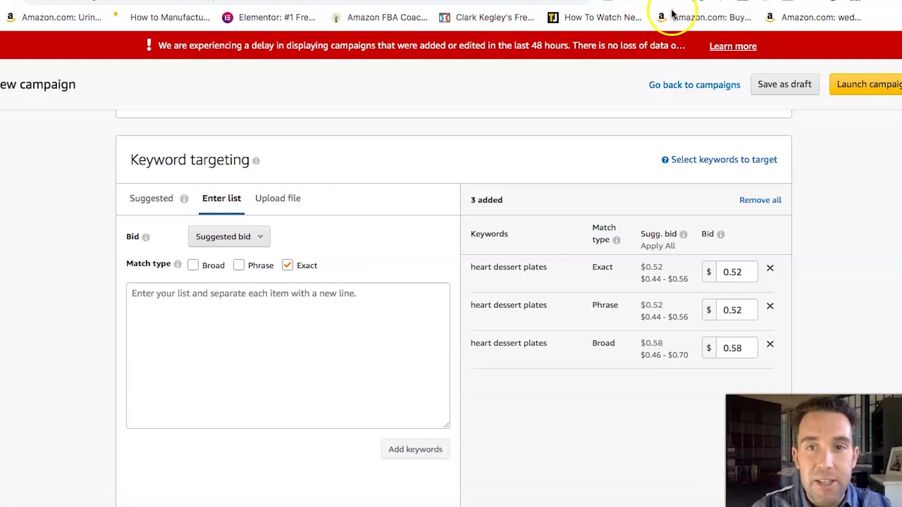
# - Go back to Magnet and export the filtered "planter" keywords as a CSV file
pyautogui.hotkey('ctrl', 'Tab')
pyautogui.scroll(6, 864, 97)
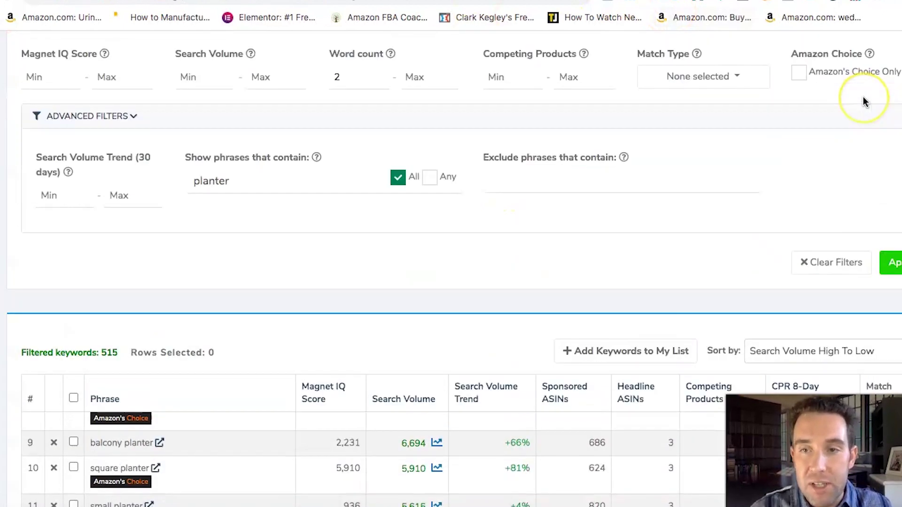
pyautogui.scroll(5, 863, 98)
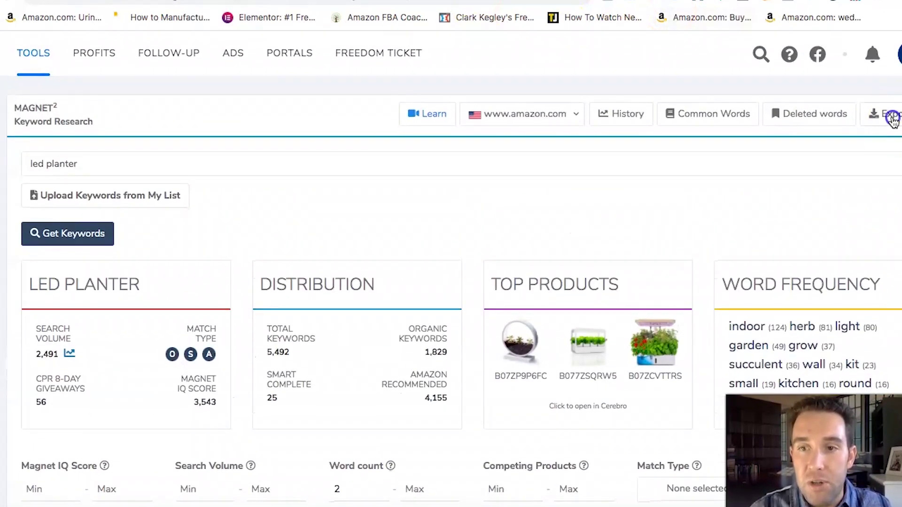
pyautogui.click(893, 121)
pyautogui.click(848, 140)
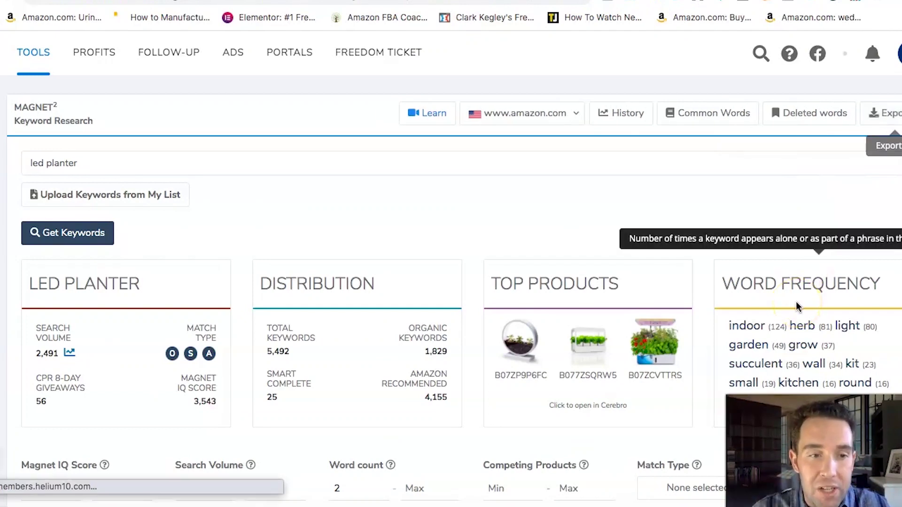
# - Open the downloaded Magnet CSV file in Numbers and dismiss the update notice
pyautogui.click(88, 501)
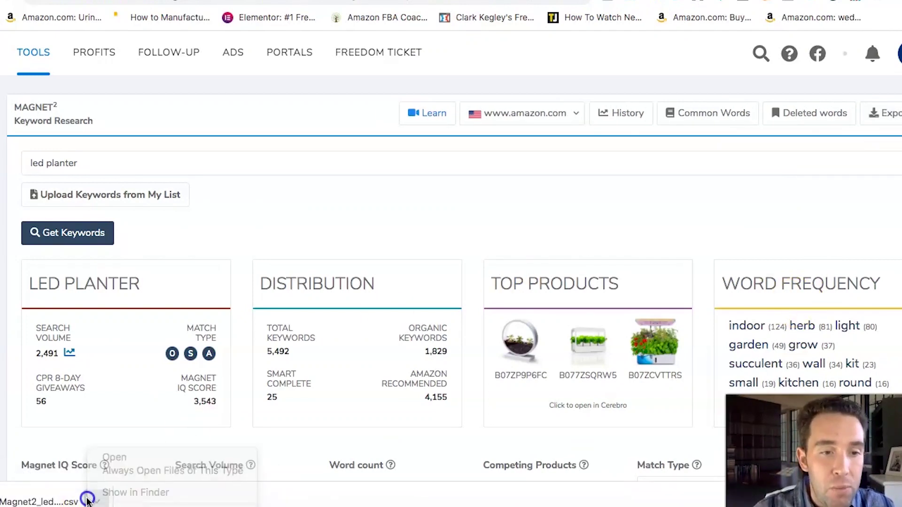
pyautogui.click(65, 501)
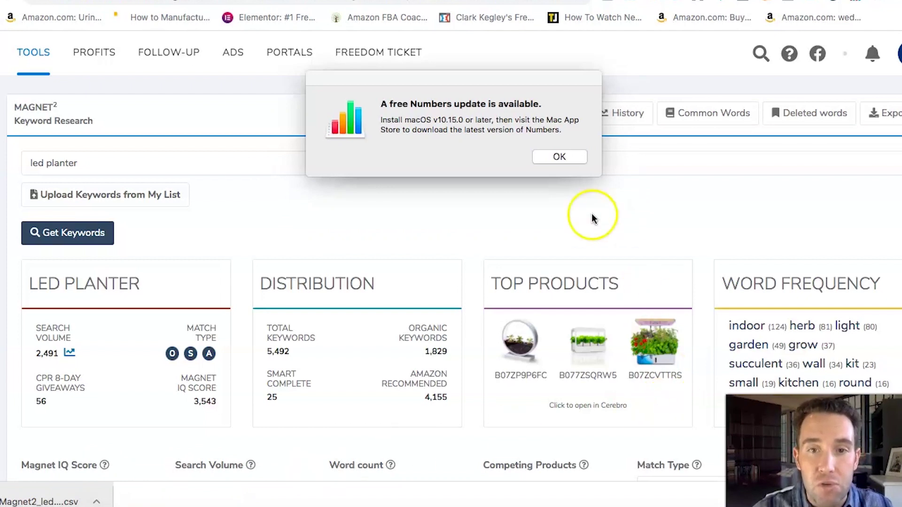
pyautogui.click(559, 157)
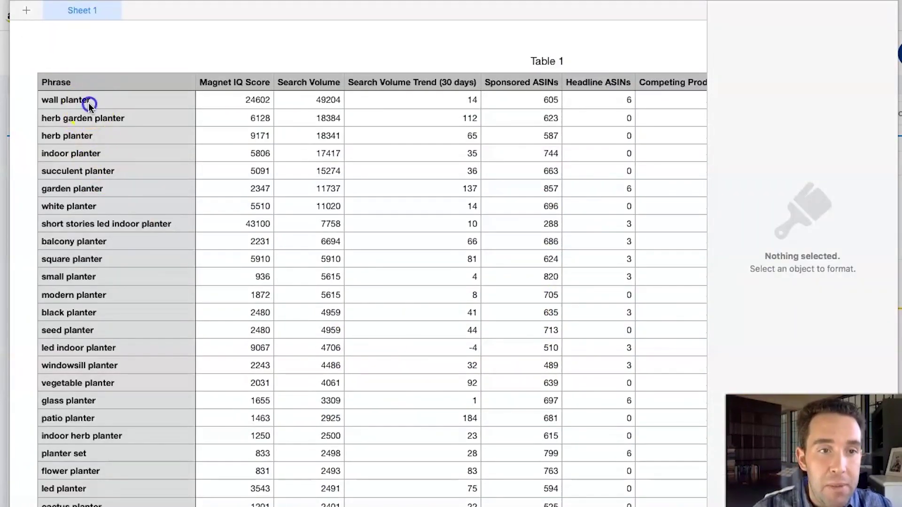
# - Copy the five phrases from "herb garden planter" to "garden planter" in the spreadsheet's Phrase column
pyautogui.click(90, 102)
pyautogui.moveTo(89, 102); pyautogui.dragTo(89, 275)
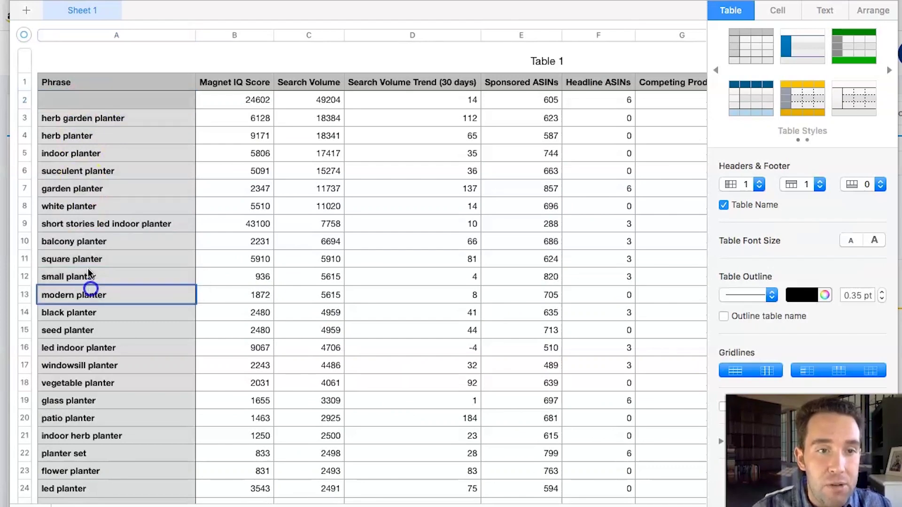
pyautogui.moveTo(109, 113); pyautogui.dragTo(112, 193)
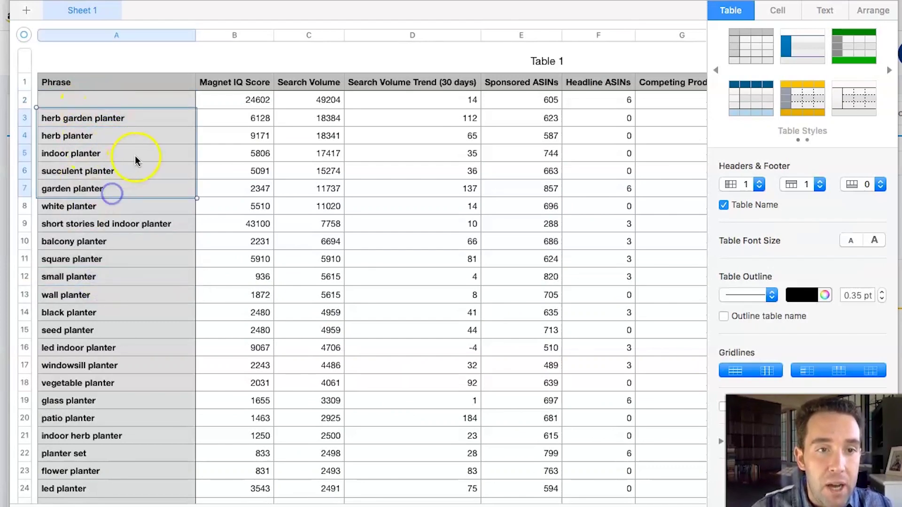
pyautogui.rightClick(94, 136)
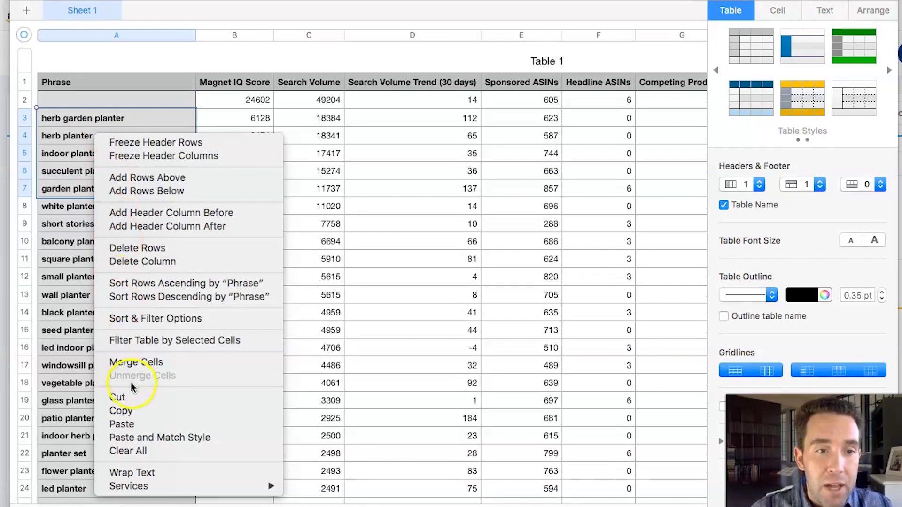
pyautogui.click(151, 409)
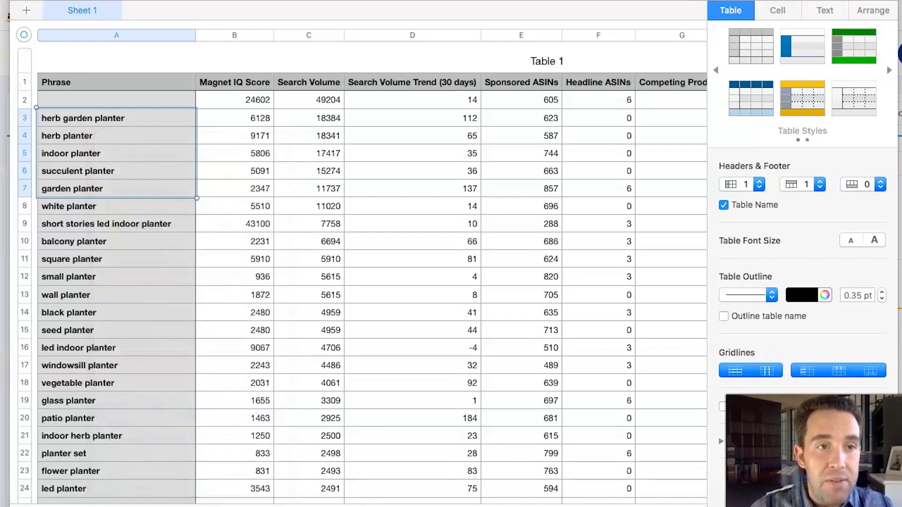
# - Save the spreadsheet as "US_Magnet2_led planter" in Downloads and return to the Magnet page in the browser
pyautogui.press('super+w')
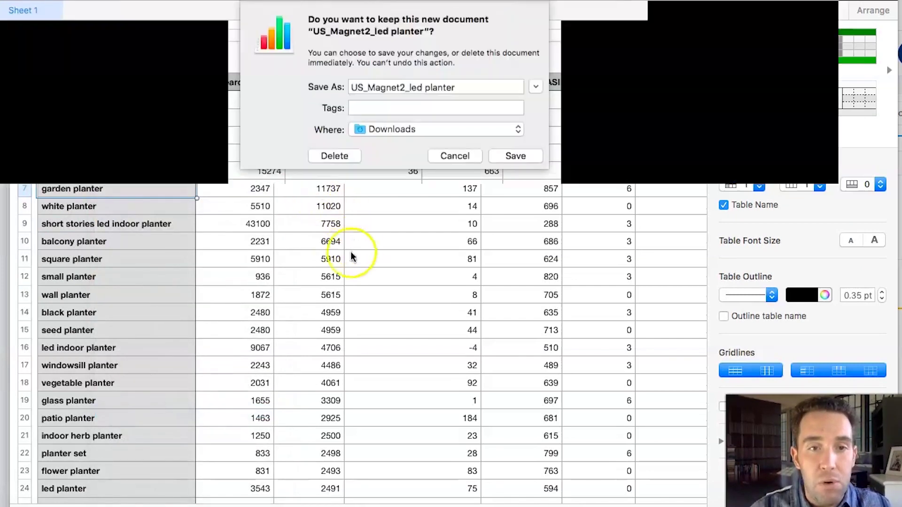
pyautogui.click(525, 160)
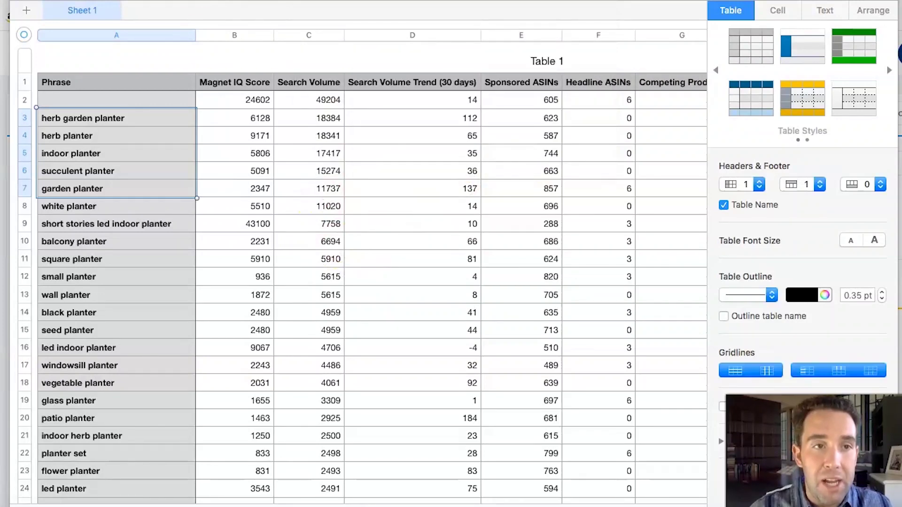
pyautogui.press('super+m')
pyautogui.scroll(-3, 490, 350)
pyautogui.scroll(3, 489, 347)
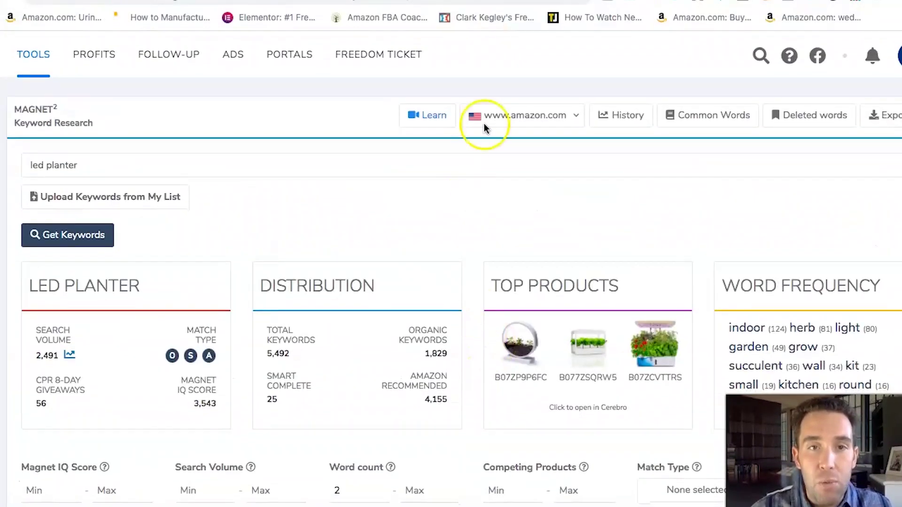
# - Paste the five copied planter phrases into the new campaign's keyword list and add them as Exact match keywords
pyautogui.hotkey('ctrl', 'Tab')
pyautogui.rightClick(230, 317)
pyautogui.click(249, 407)
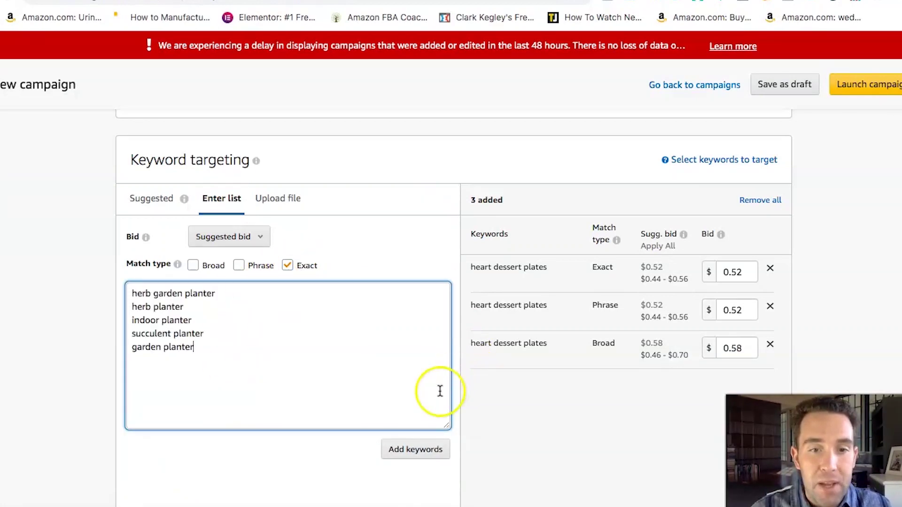
pyautogui.click(426, 447)
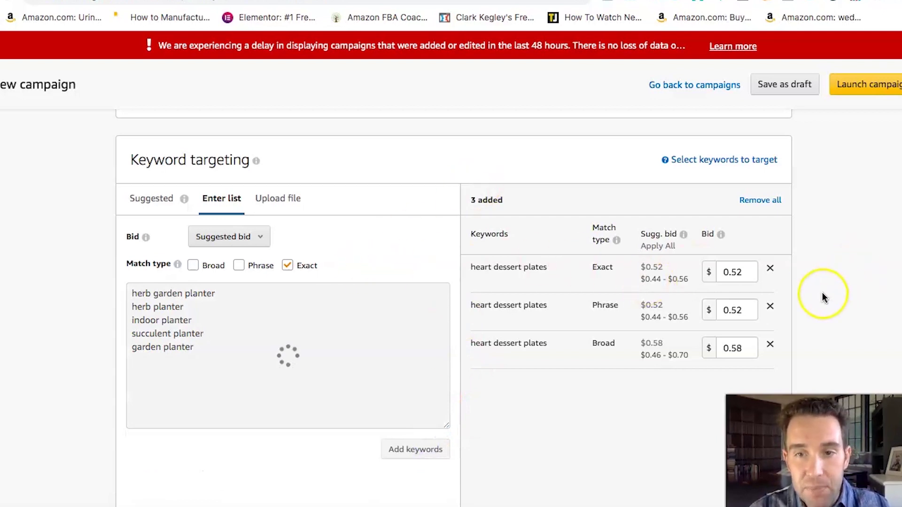
pyautogui.scroll(-2, 822, 293)
pyautogui.scroll(-1, 822, 297)
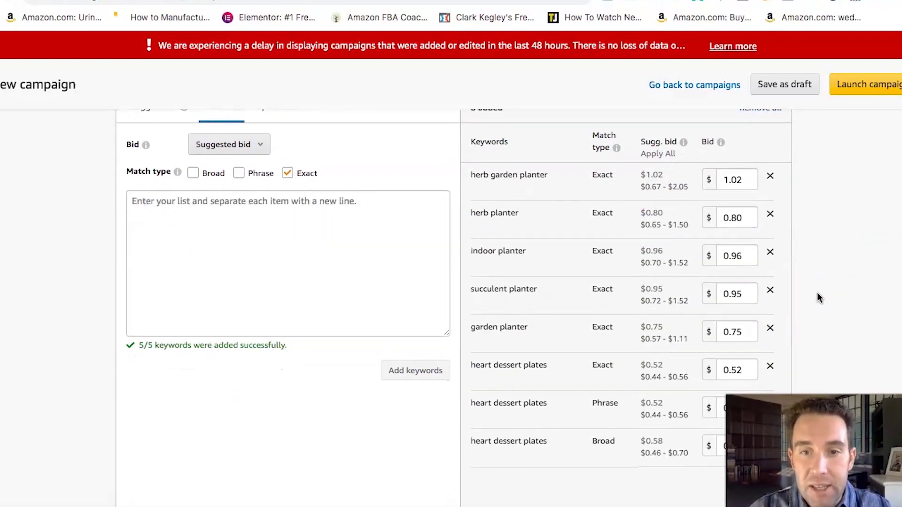
pyautogui.moveTo(474, 175); pyautogui.dragTo(493, 324)
pyautogui.click(866, 316)
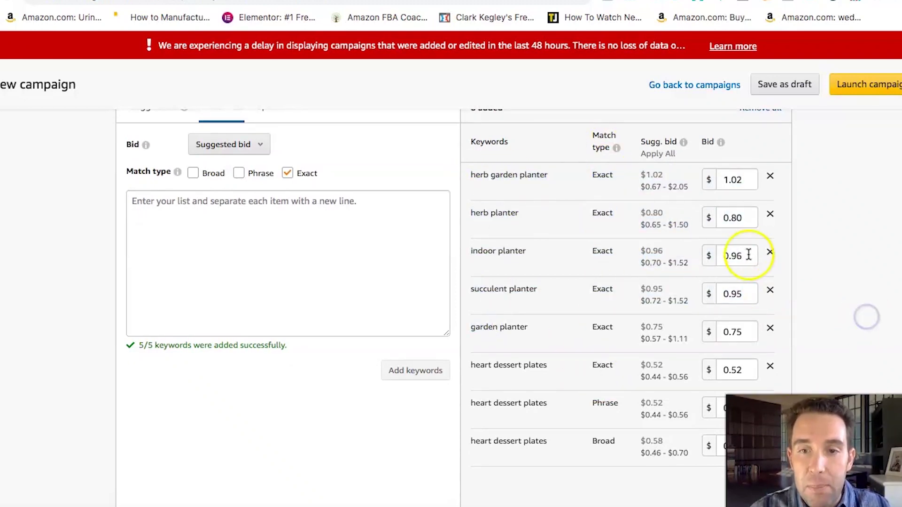
# - Set the bid for "indoor planter" to $0.76 and the bid for "herb planter" to $1.05
pyautogui.scroll(-2, 765, 312)
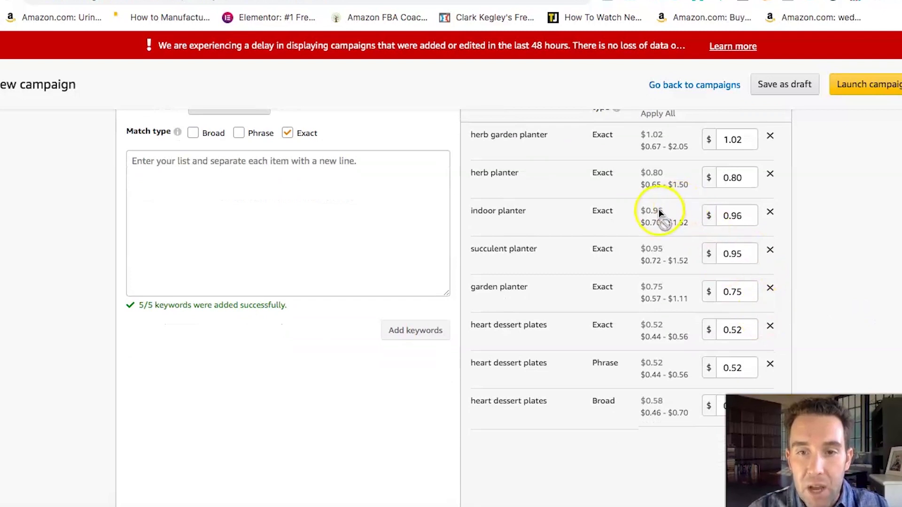
pyautogui.doubleClick(731, 216)
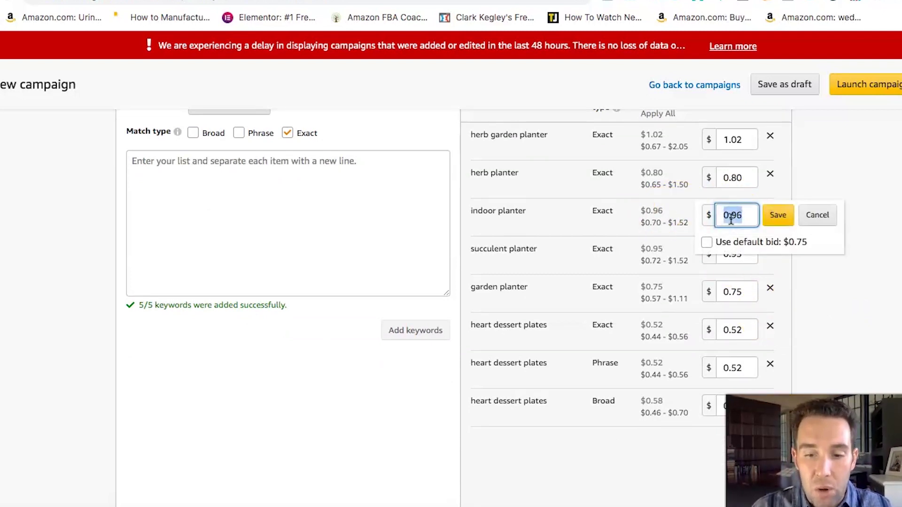
pyautogui.write('.76')
pyautogui.click(787, 216)
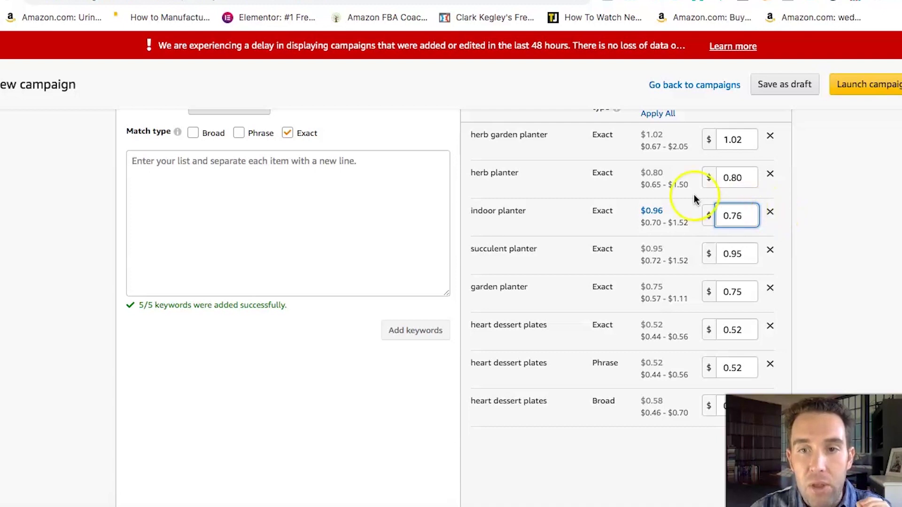
pyautogui.click(474, 173)
pyautogui.moveTo(474, 173); pyautogui.dragTo(517, 173)
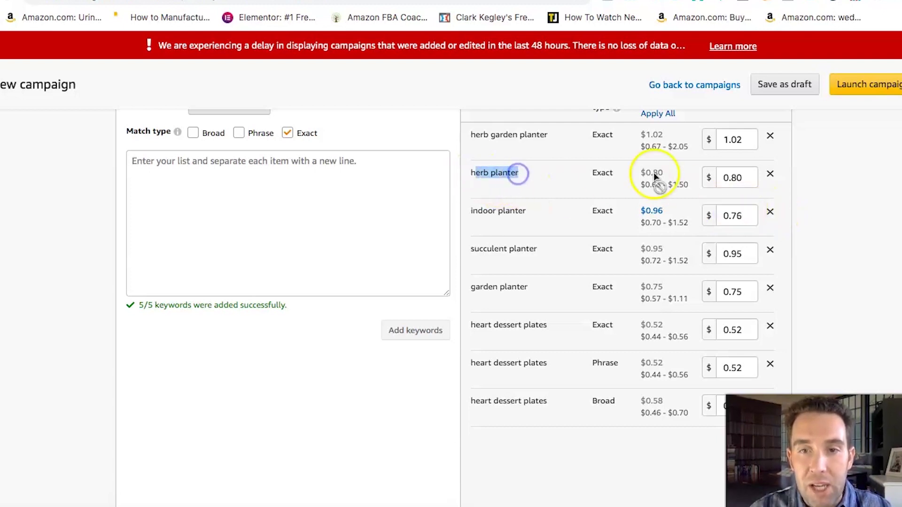
pyautogui.moveTo(741, 175); pyautogui.dragTo(715, 178)
pyautogui.write('1.05')
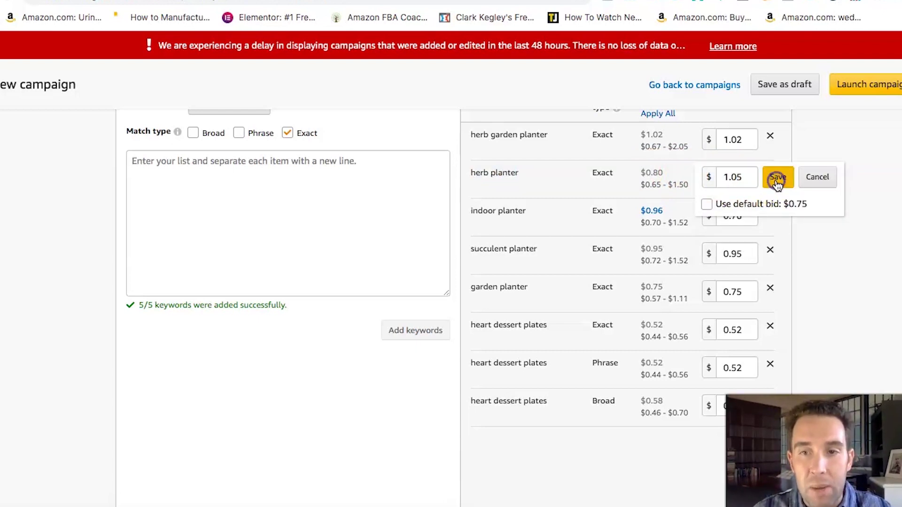
pyautogui.click(776, 181)
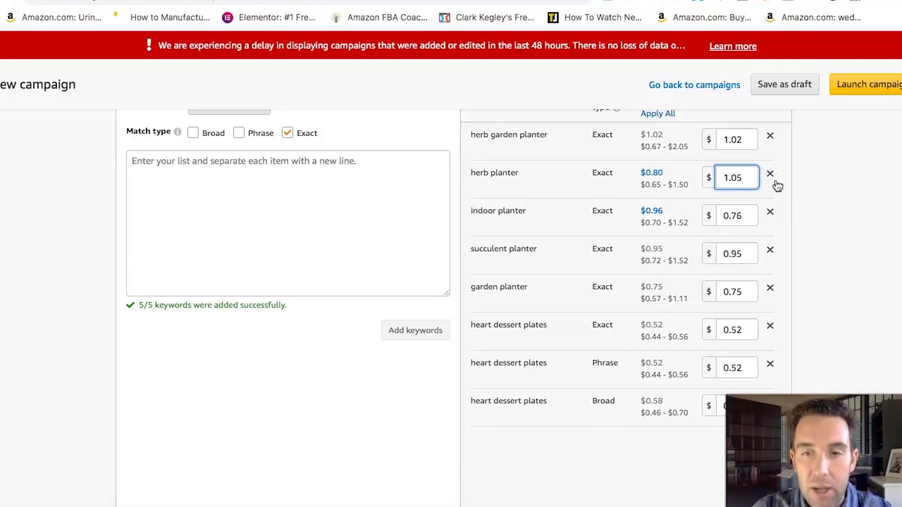
pyautogui.click(469, 171)
pyautogui.click(511, 175)
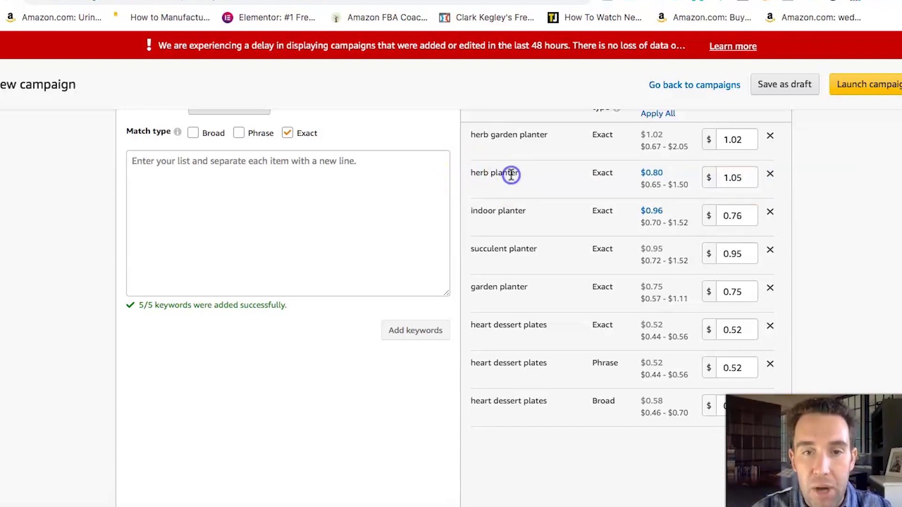
# - Set the bid for "succulent planter" to $0.85 and the bid for "garden planter" to $0.96
pyautogui.scroll(2, 588, 235)
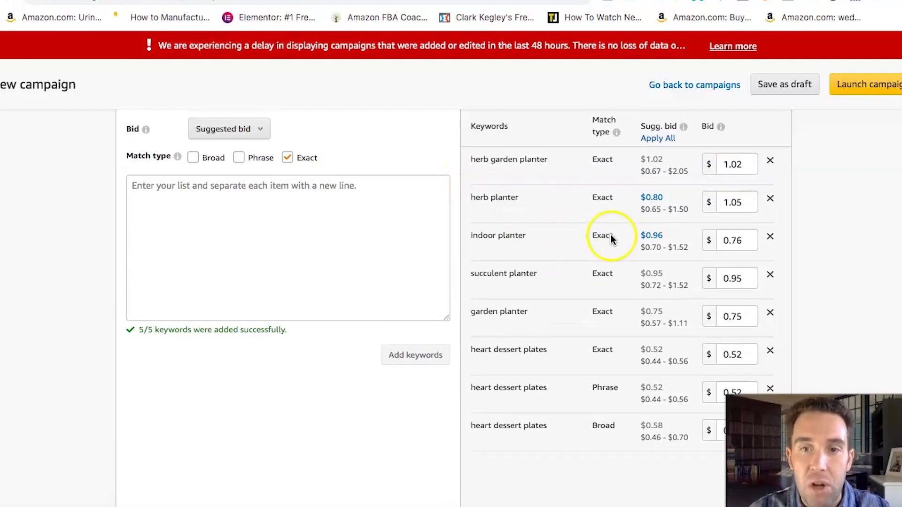
pyautogui.scroll(-3, 602, 318)
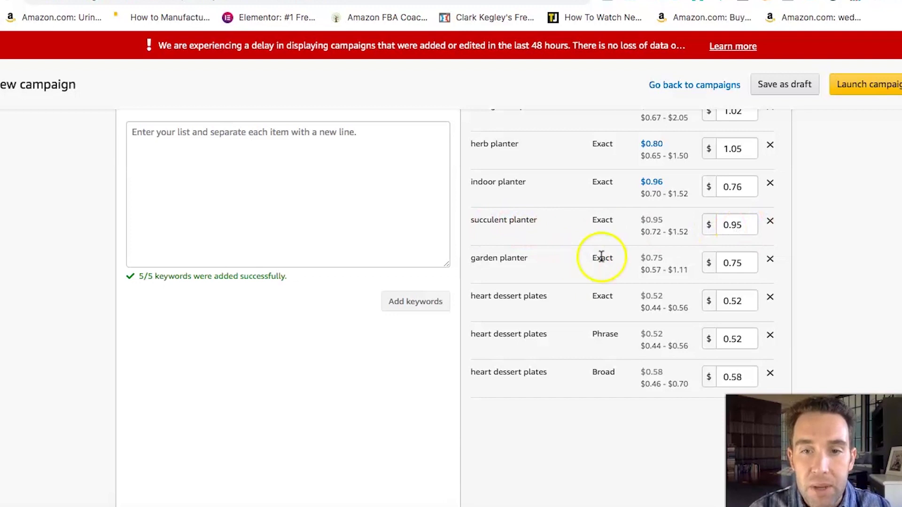
pyautogui.moveTo(742, 224); pyautogui.dragTo(720, 224)
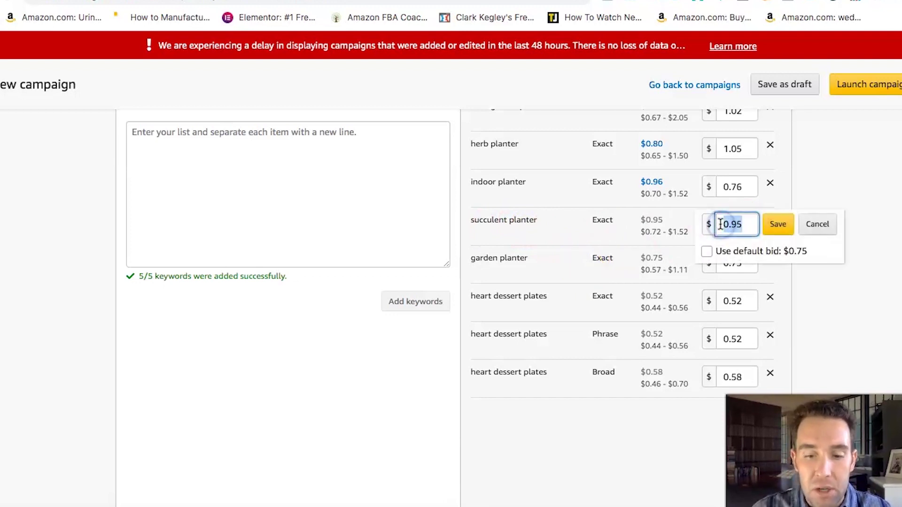
pyautogui.press('BackSpace')
pyautogui.write('.85')
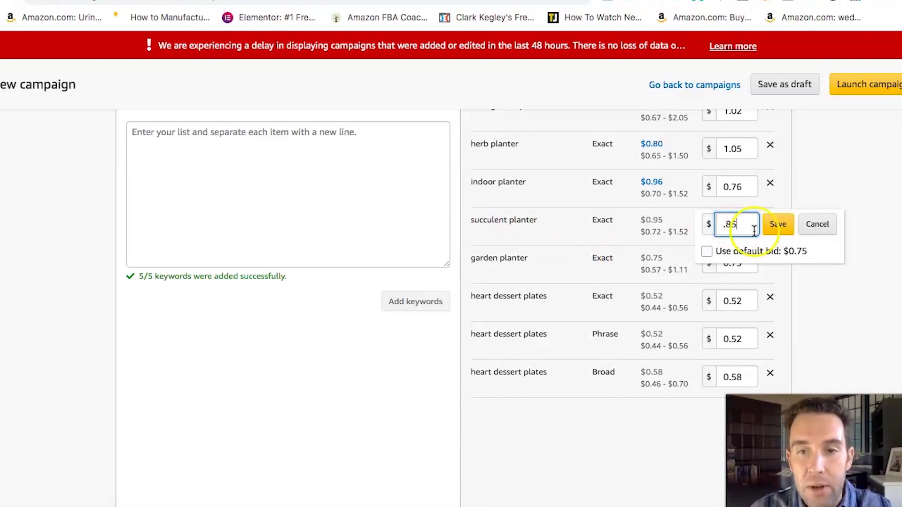
pyautogui.click(784, 232)
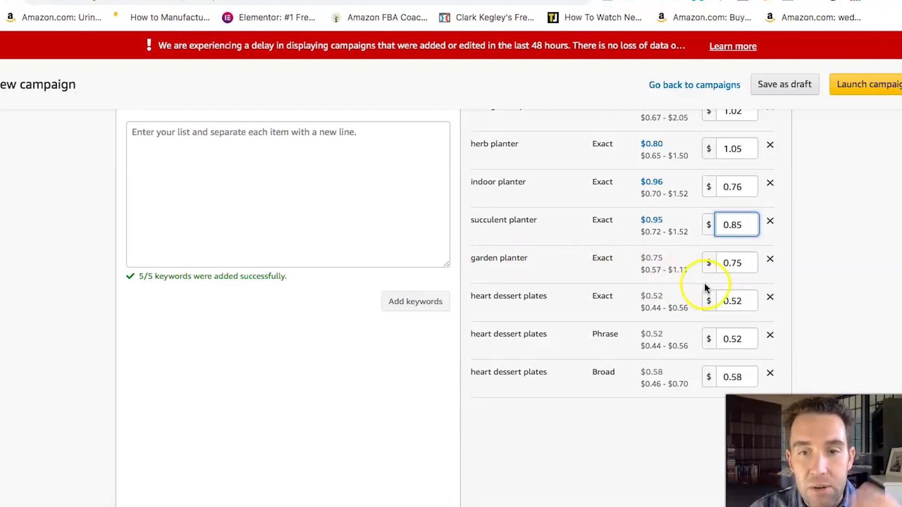
pyautogui.doubleClick(738, 264)
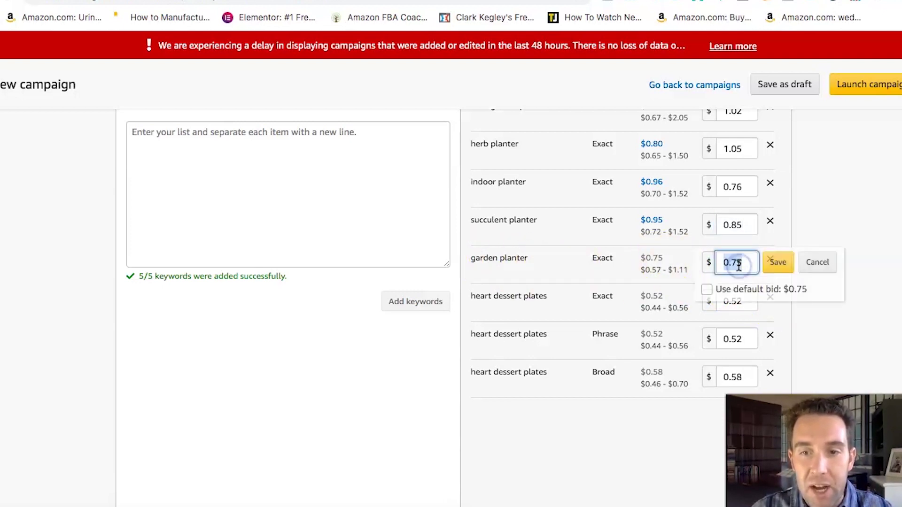
pyautogui.press('BackSpace')
pyautogui.write('.96')
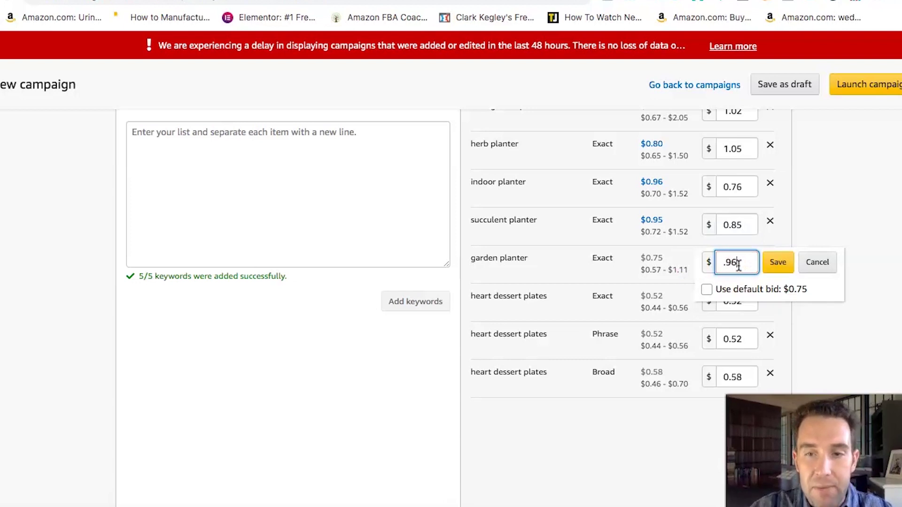
pyautogui.click(778, 262)
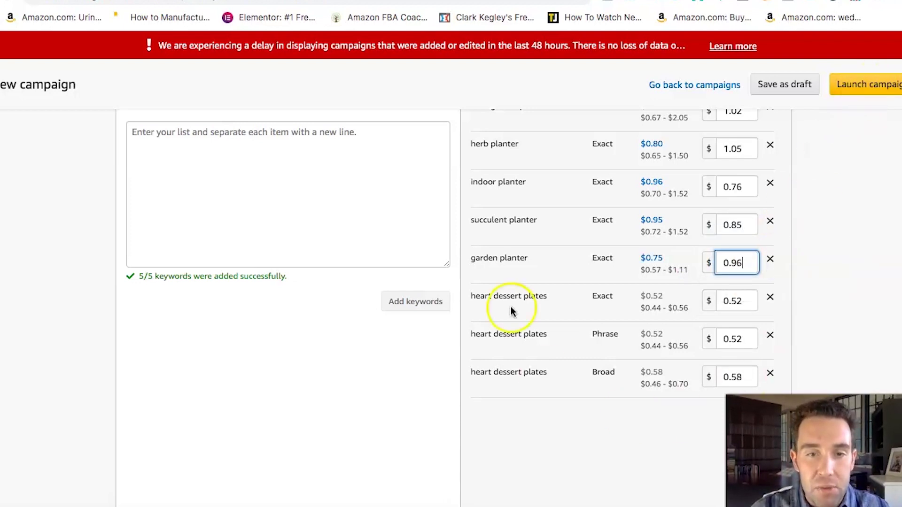
# - Remove the Exact, Phrase and Broad entries of "heart dessert plates" from the added keywords
pyautogui.click(771, 298)
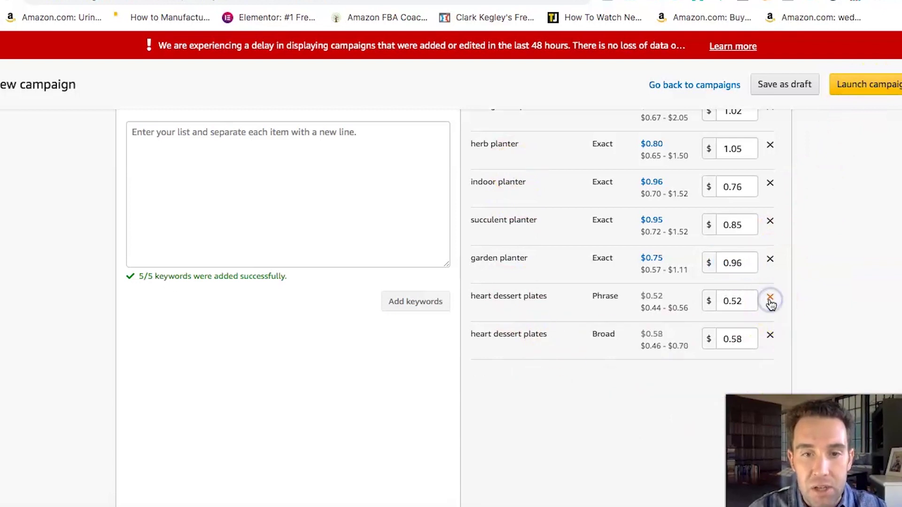
pyautogui.click(770, 300)
pyautogui.click(770, 301)
pyautogui.scroll(2, 622, 344)
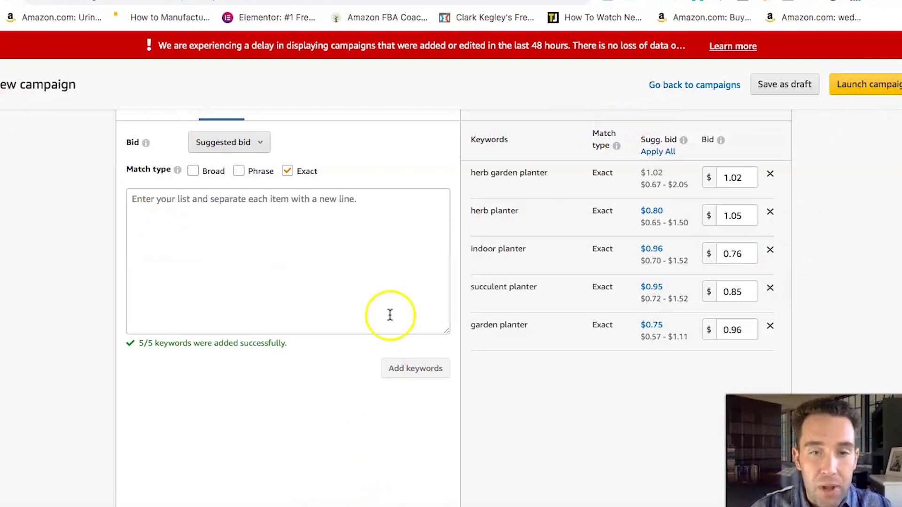
# - Name the new manual campaign "Manual 2 Broad"
pyautogui.scroll(10, 454, 396)
pyautogui.scroll(10, 455, 396)
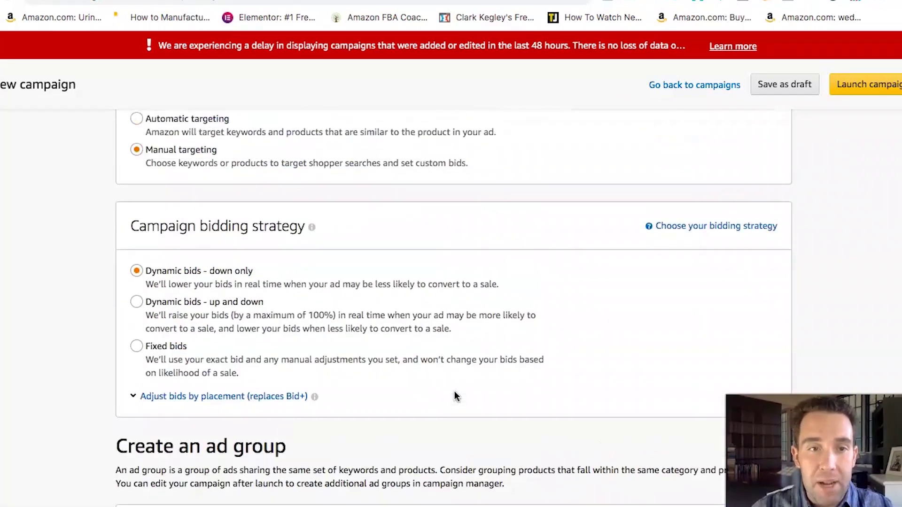
pyautogui.moveTo(206, 170); pyautogui.dragTo(172, 164)
pyautogui.write('2 ')
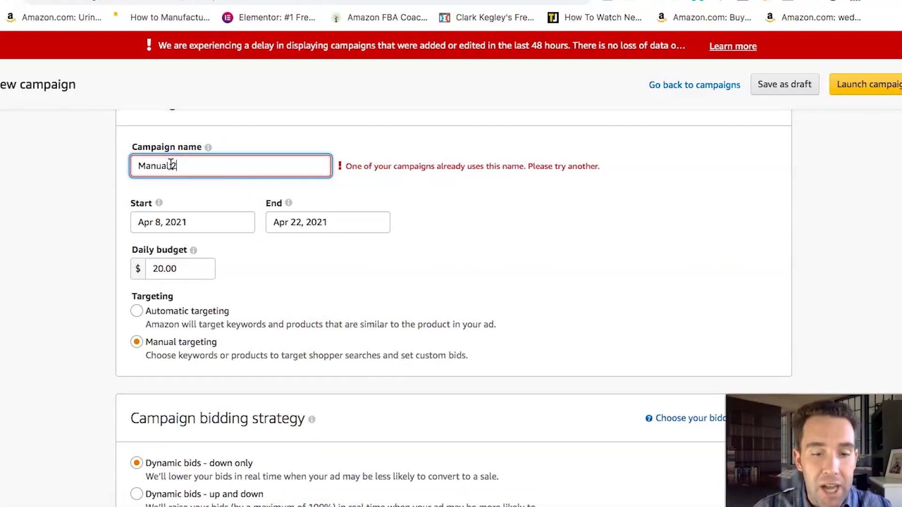
pyautogui.write('Broad')
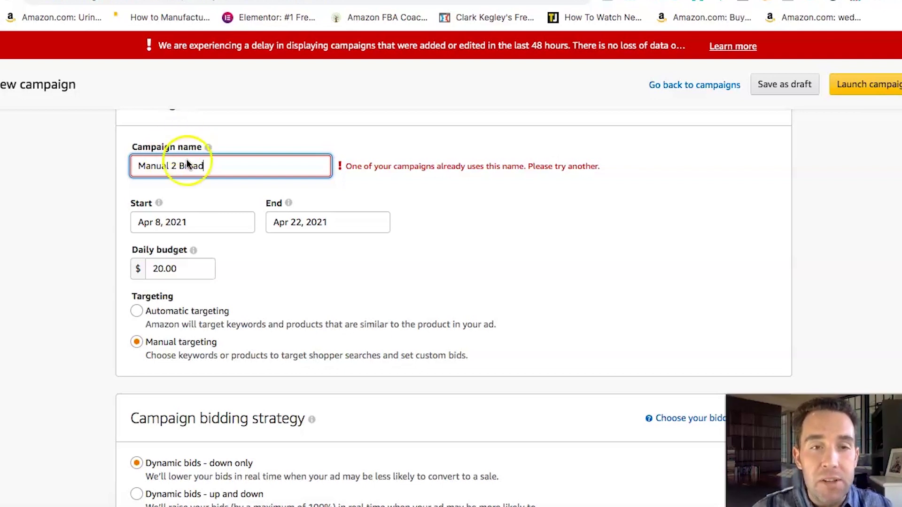
pyautogui.scroll(-1, 421, 293)
pyautogui.scroll(1, 421, 292)
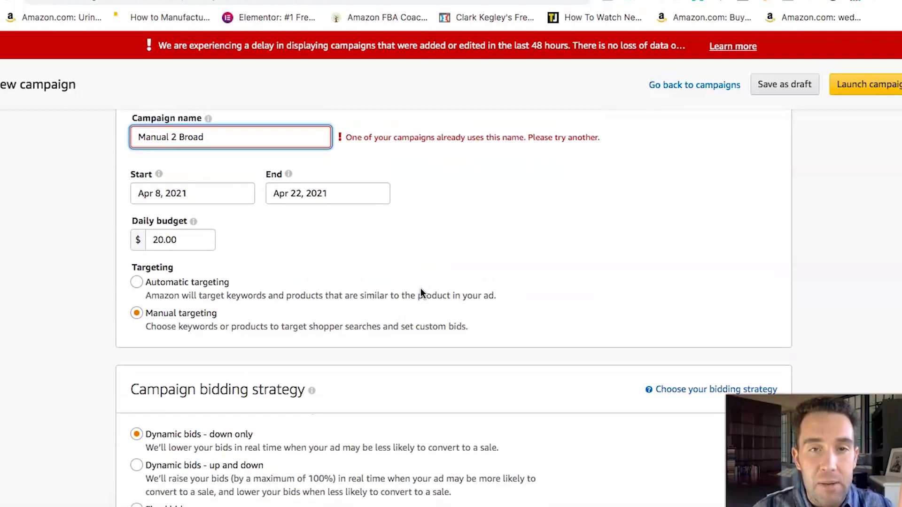
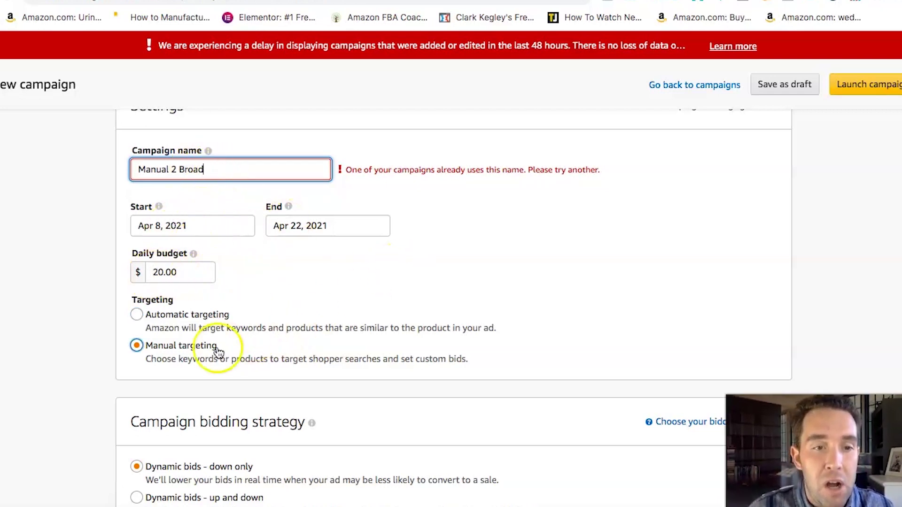
# - Paste the five planter keywords, from "herb garden planter" to "garden planter", into the keyword targeting list
pyautogui.scroll(-5, 521, 306)
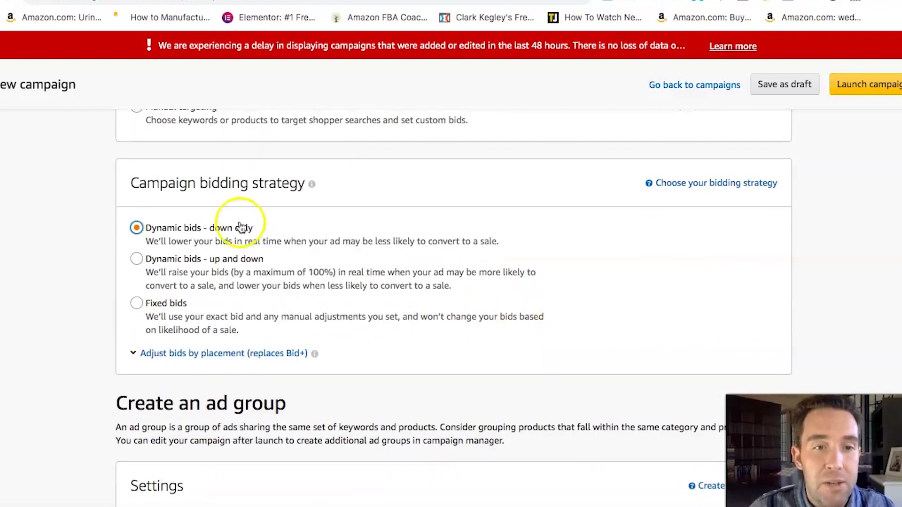
pyautogui.scroll(-6, 374, 212)
pyautogui.scroll(-8, 374, 217)
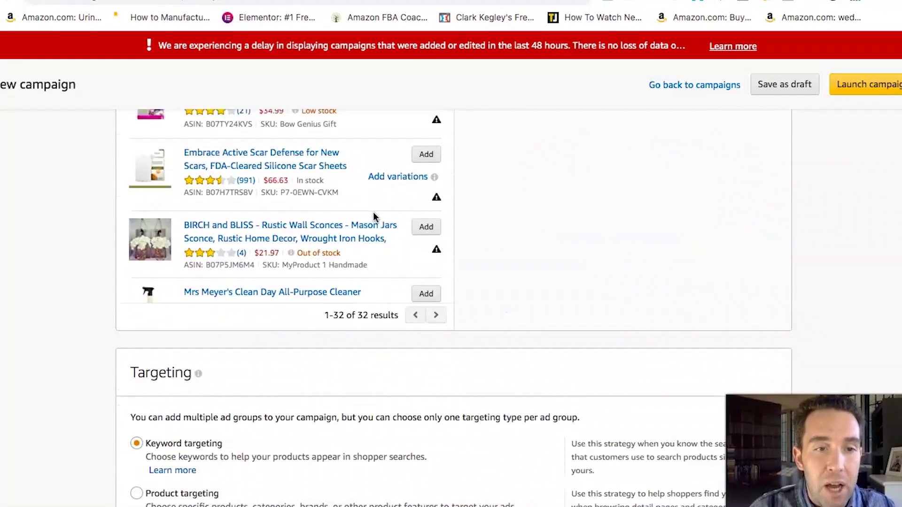
pyautogui.scroll(-4, 61, 359)
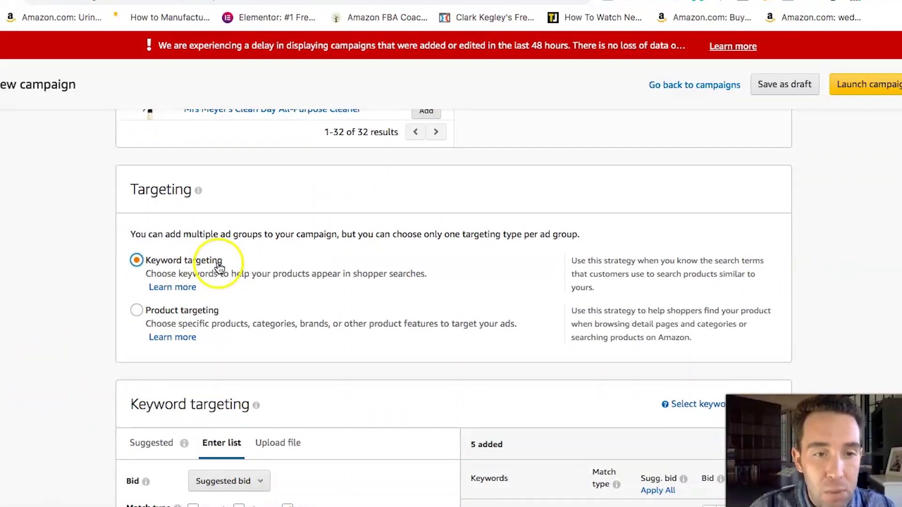
pyautogui.scroll(-4, 86, 364)
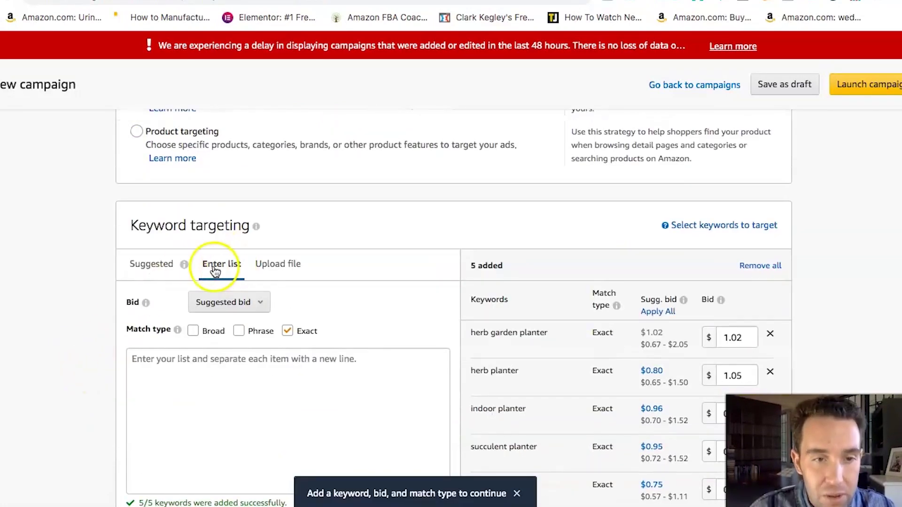
pyautogui.click(173, 367)
pyautogui.rightClick(174, 367)
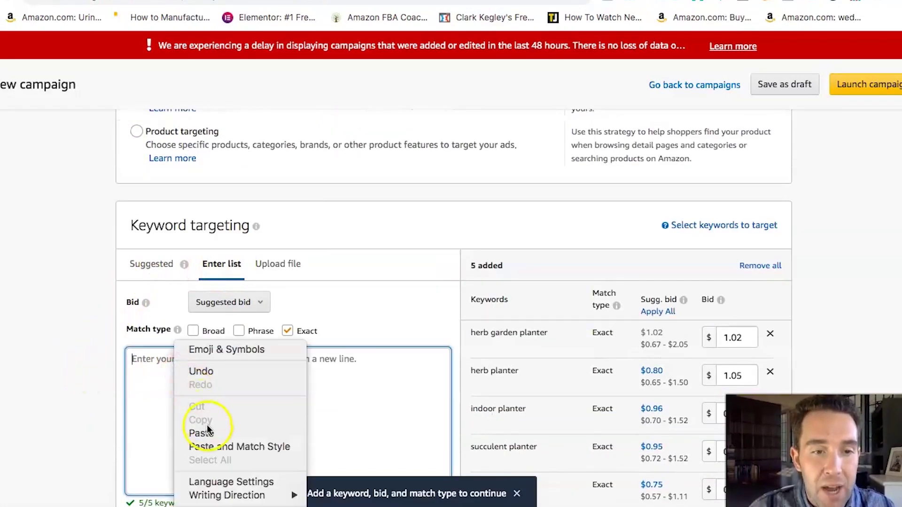
pyautogui.click(221, 434)
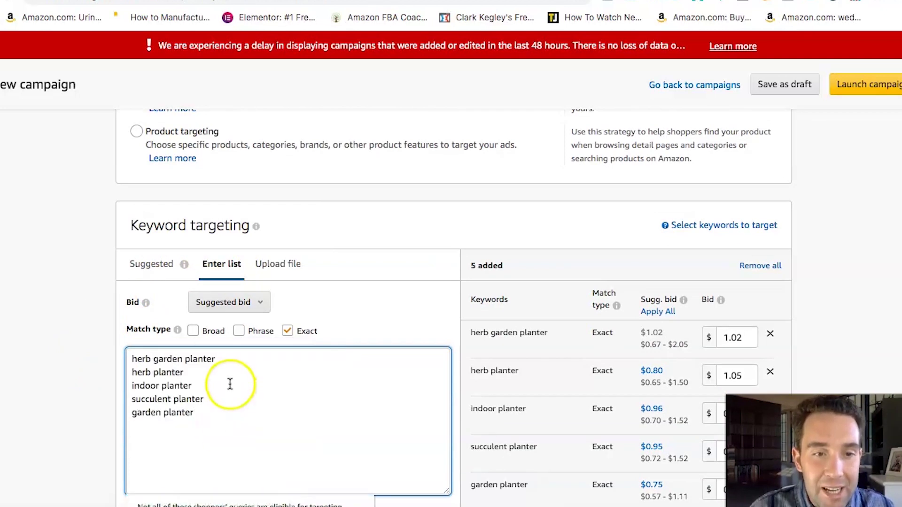
# - Switch the match type from Exact to Broad and add the five pasted planter keywords
pyautogui.click(287, 332)
pyautogui.click(193, 331)
pyautogui.scroll(-3, 371, 401)
pyautogui.click(403, 414)
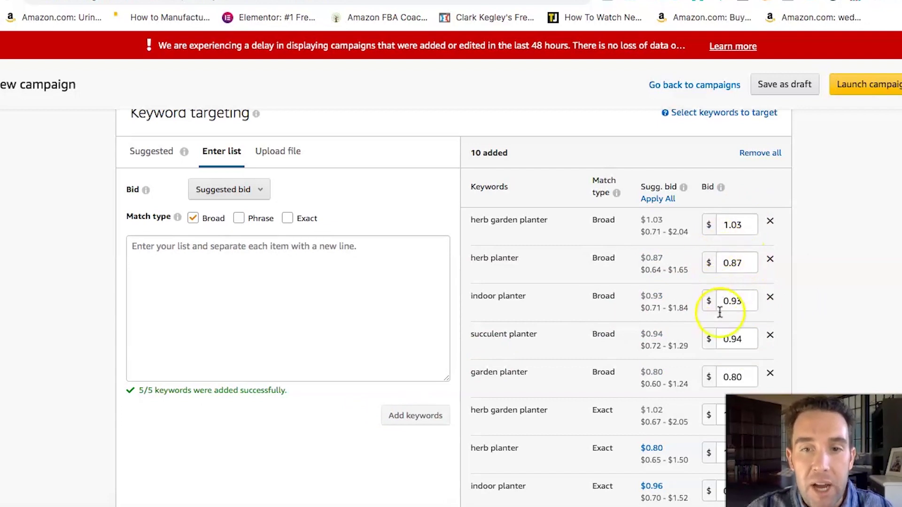
# - Set the bid for the Broad "herb garden planter" keyword to $0.95, leaving the "herb planter" bid edit cancelled
pyautogui.click(718, 224)
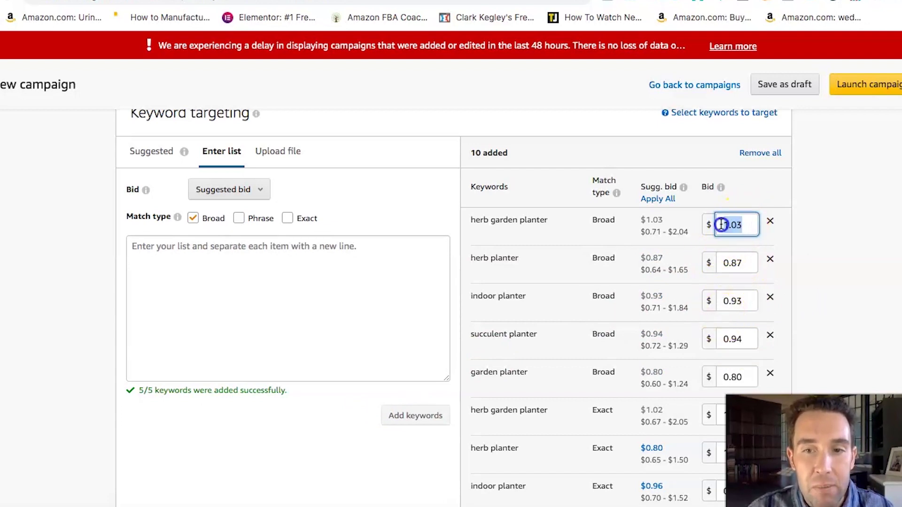
pyautogui.press('BackSpace')
pyautogui.write('.95')
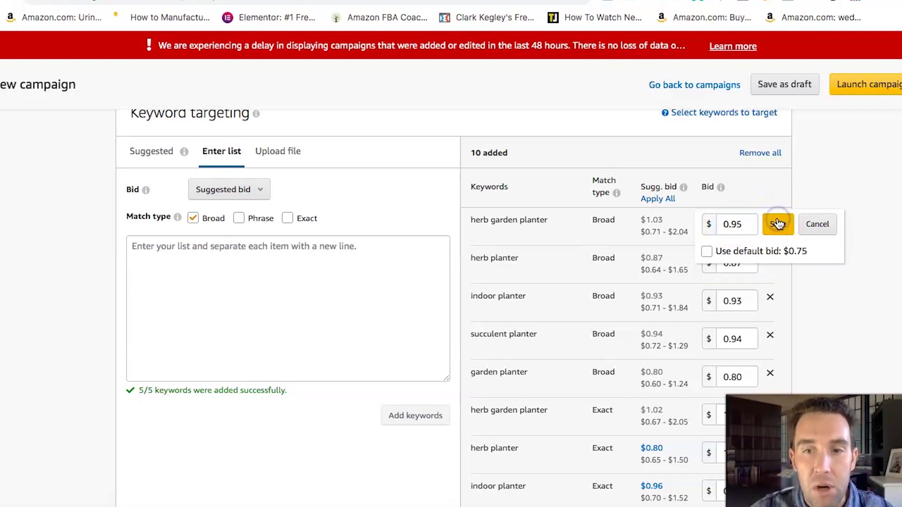
pyautogui.click(778, 224)
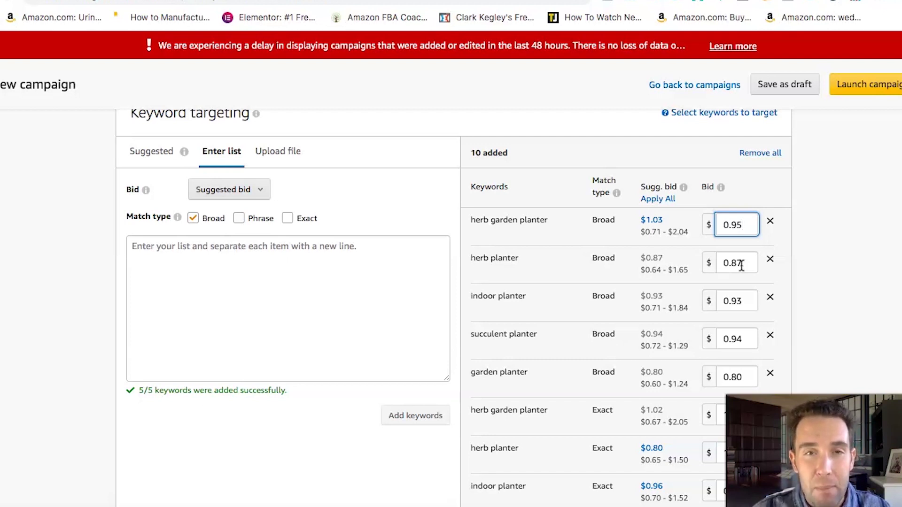
pyautogui.click(742, 264)
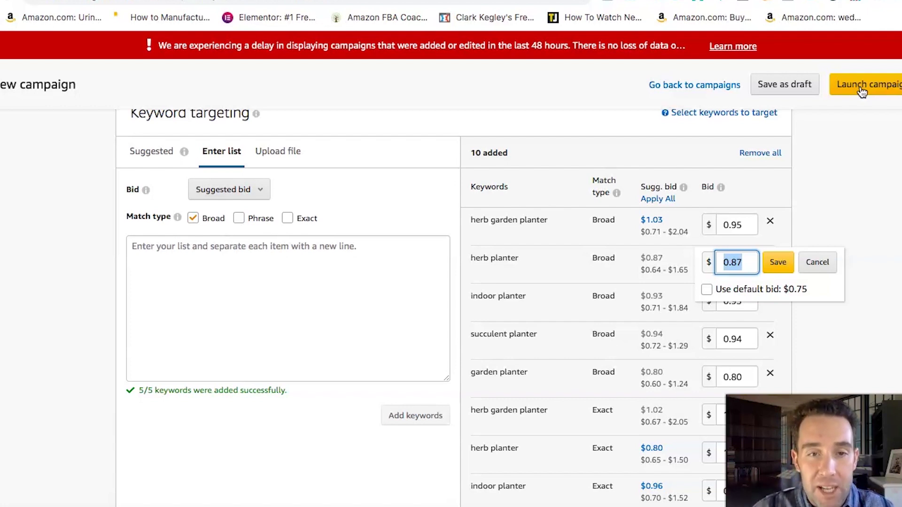
pyautogui.click(832, 258)
# - Rename the campaign as "Manual 4 Product Targeting"
pyautogui.scroll(10, 827, 264)
pyautogui.scroll(5, 323, 263)
pyautogui.scroll(-1, 312, 228)
pyautogui.doubleClick(190, 216)
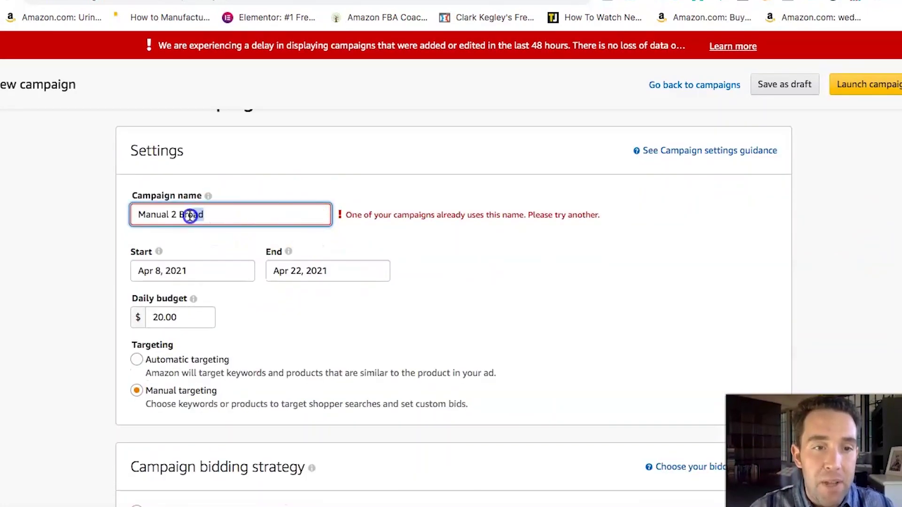
pyautogui.keyDown('shift'); pyautogui.click(171, 215); pyautogui.keyUp('shift')
pyautogui.write('4')
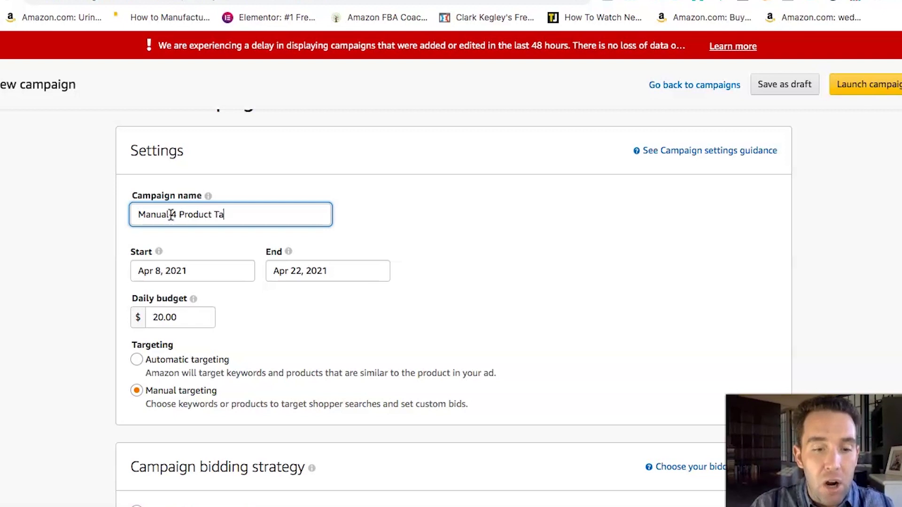
# - Set the campaign's daily budget to $15.00
pyautogui.click(169, 319)
pyautogui.press('BackSpace')
pyautogui.press('BackSpace')
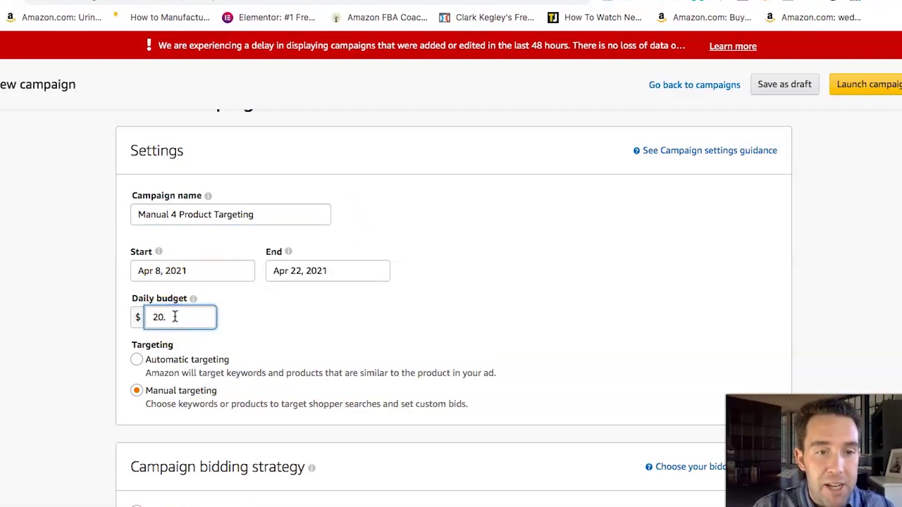
pyautogui.write('15')
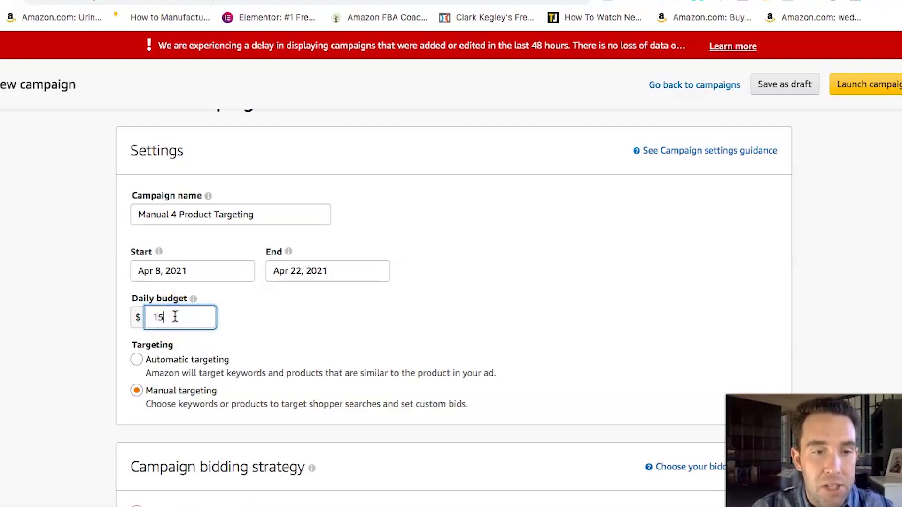
pyautogui.write('.00')
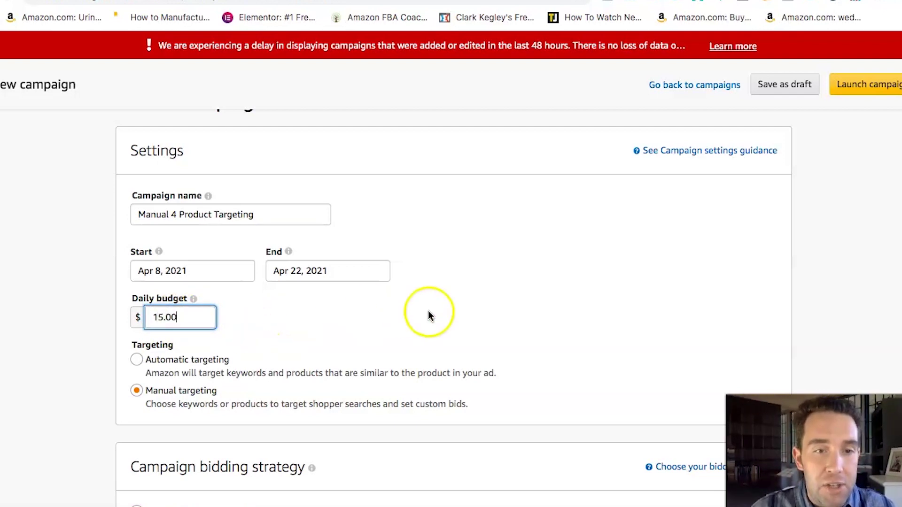
# - Choose manual targeting and the "Dynamic bids - up and down" bidding strategy for the campaign
pyautogui.scroll(-3, 481, 281)
pyautogui.click(217, 254)
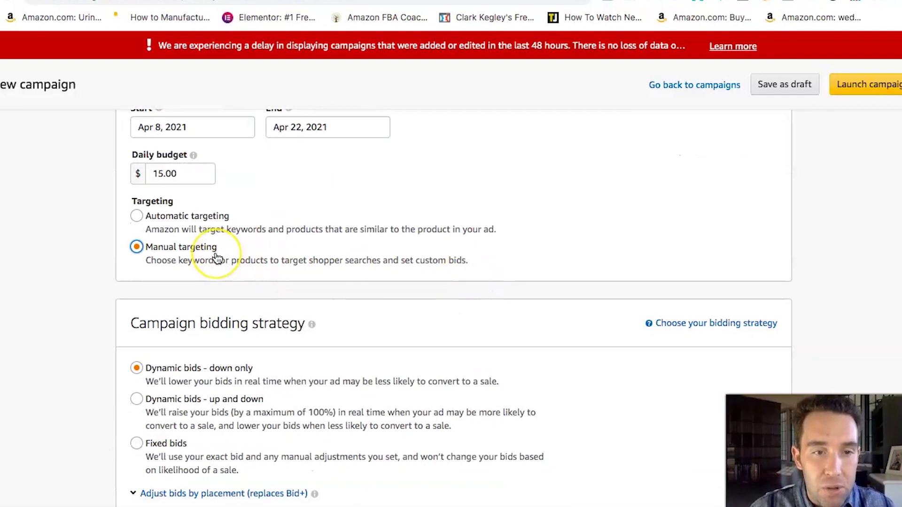
pyautogui.scroll(-3, 216, 256)
pyautogui.click(263, 273)
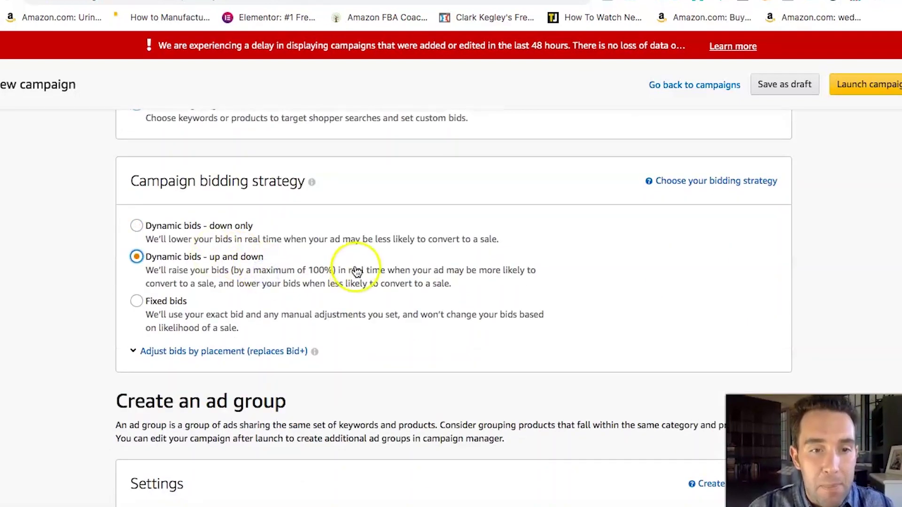
# - Name the ad group "Manual 4 product targeting"
pyautogui.scroll(-5, 276, 257)
pyautogui.click(208, 296)
pyautogui.moveTo(208, 296); pyautogui.dragTo(175, 297)
pyautogui.press('BackSpace')
pyautogui.write('product targeti')
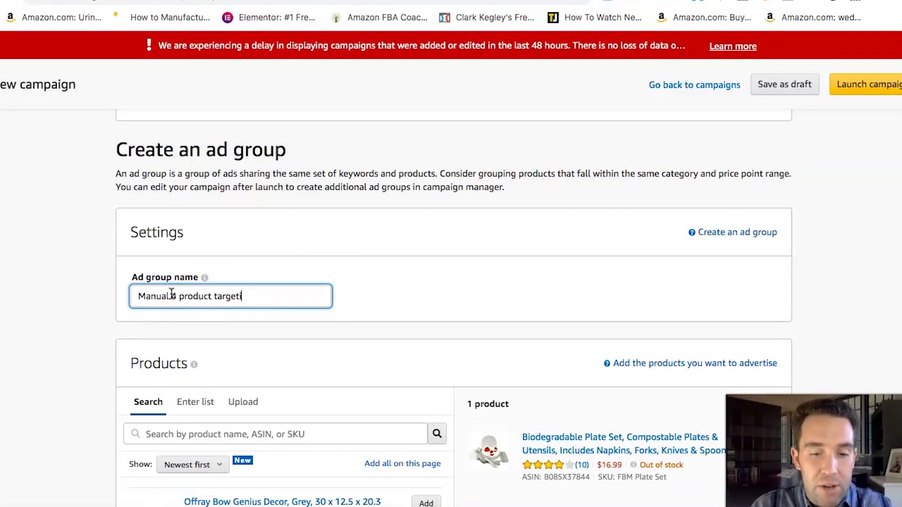
pyautogui.write('ng')
# - Change the ad group's targeting type to product targeting and choose to target individual products
pyautogui.scroll(-5, 417, 292)
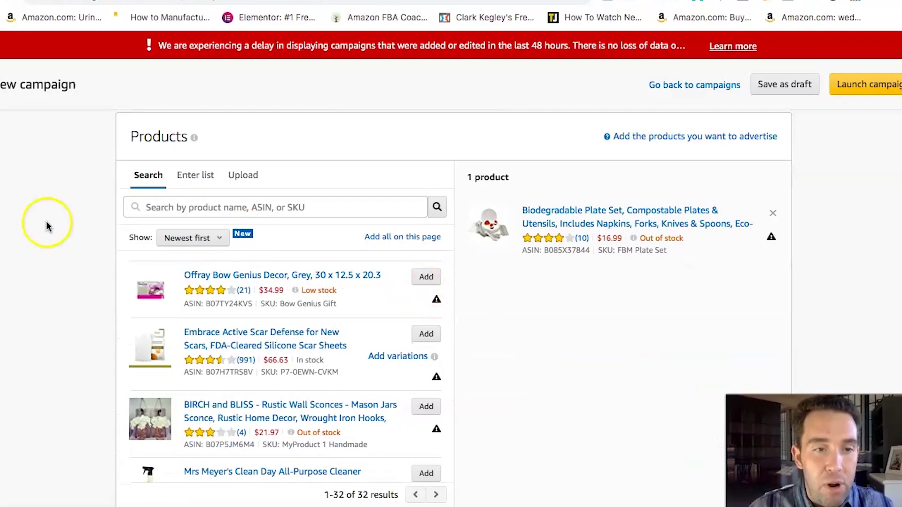
pyautogui.scroll(-9, 86, 269)
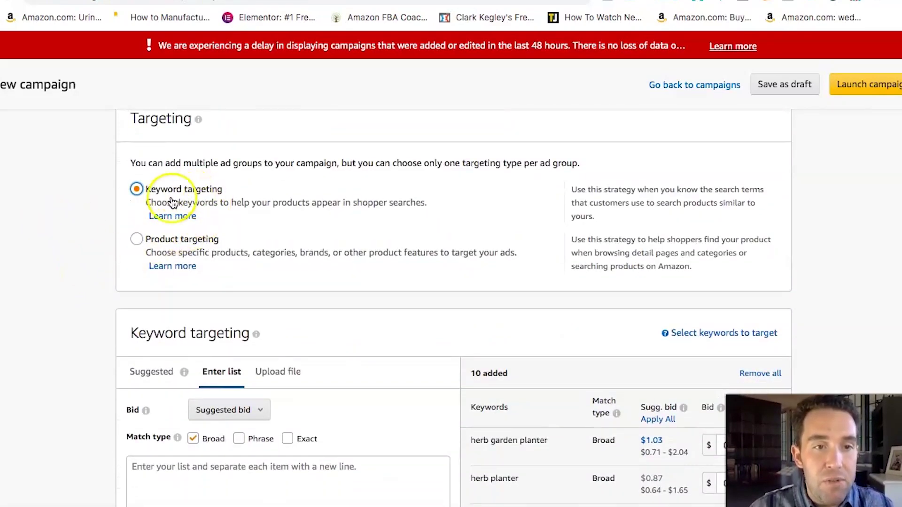
pyautogui.click(187, 243)
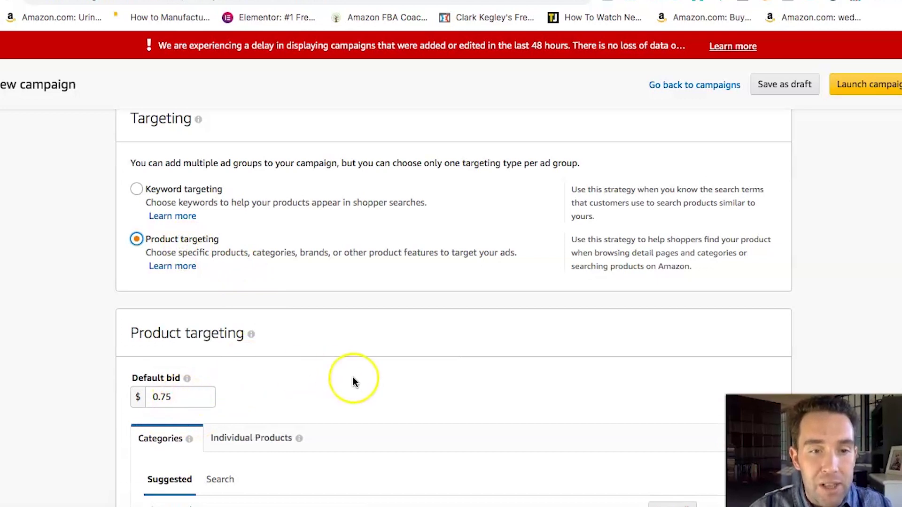
pyautogui.scroll(-3, 353, 382)
pyautogui.scroll(-1, 353, 379)
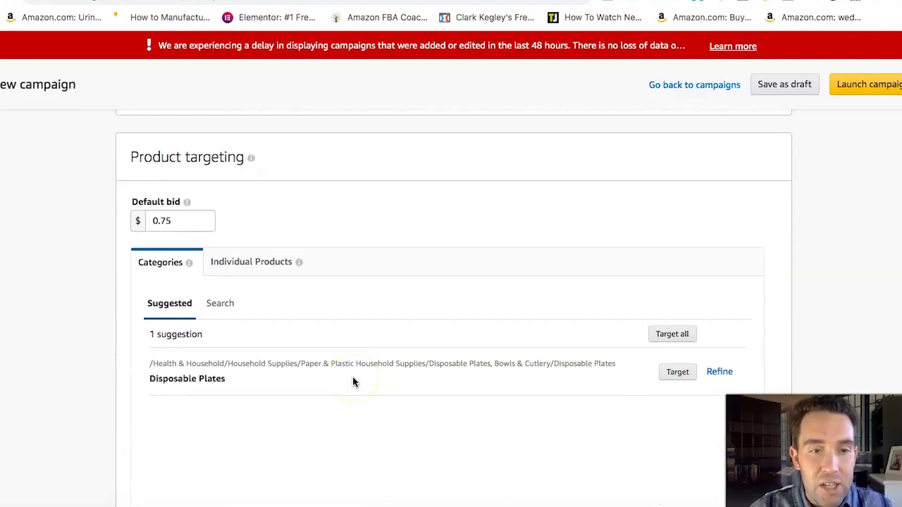
pyautogui.click(266, 265)
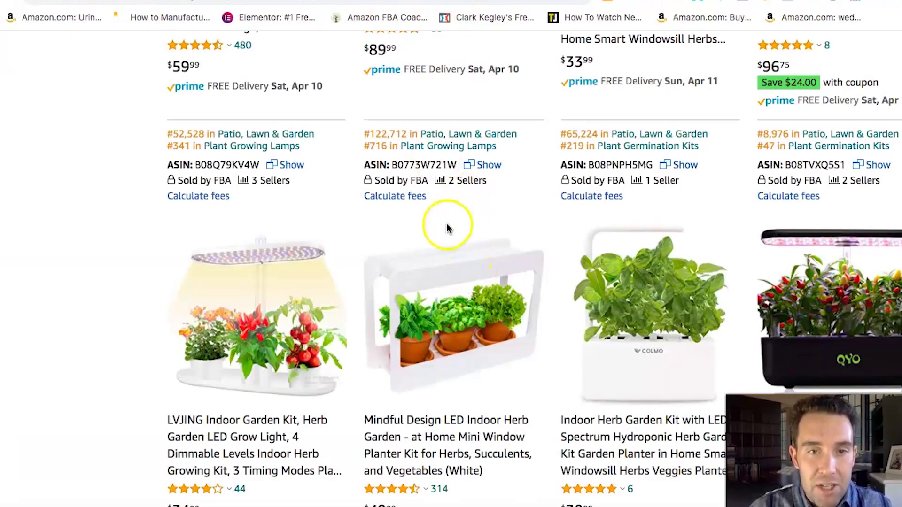
# - In the Amazon search results for indoor herb gardens, copy the competitor ASIN B08Q79KV4W
pyautogui.scroll(-3, 444, 292)
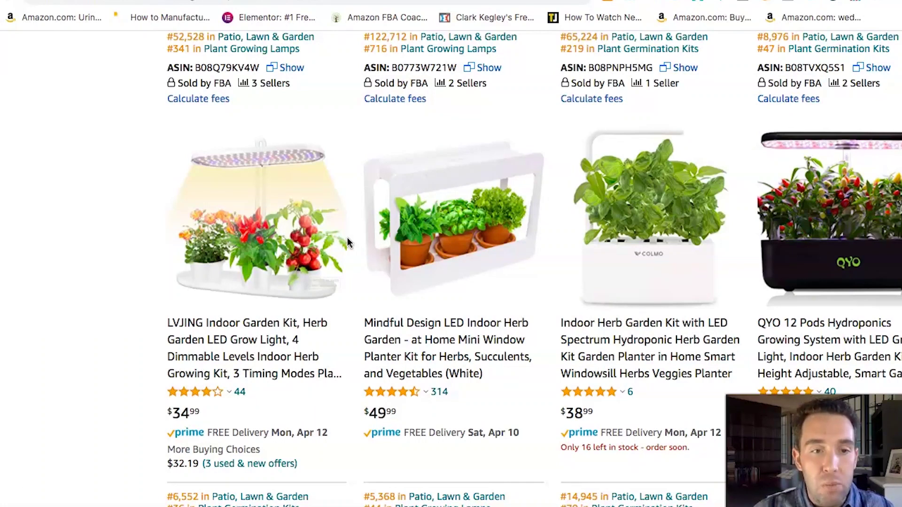
pyautogui.scroll(1, 258, 254)
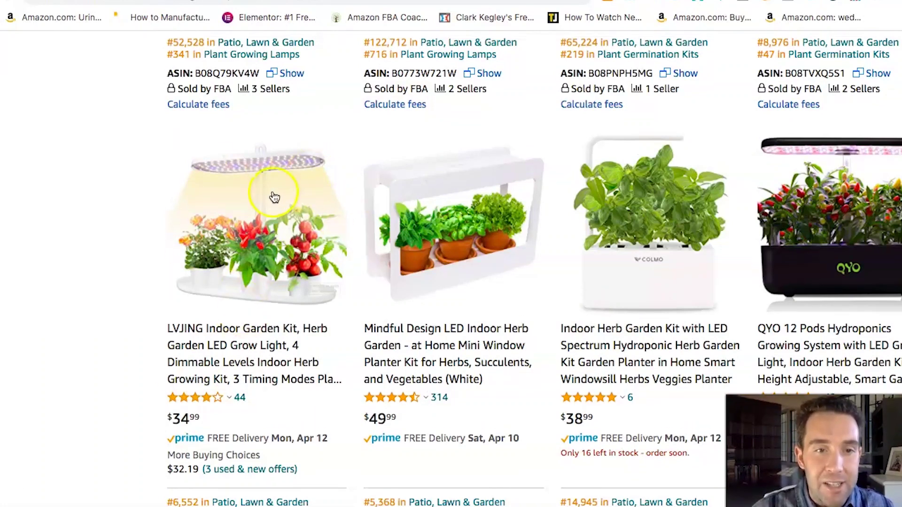
pyautogui.moveTo(310, 286)
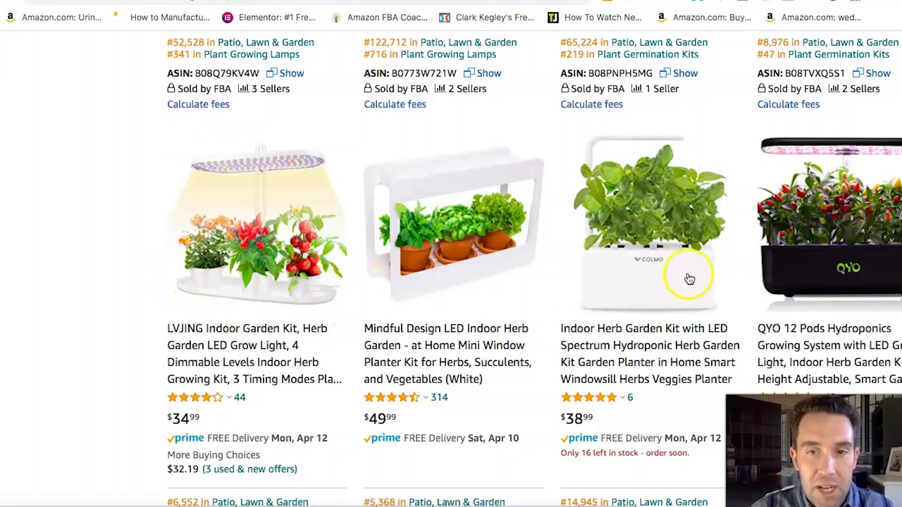
pyautogui.moveTo(705, 188)
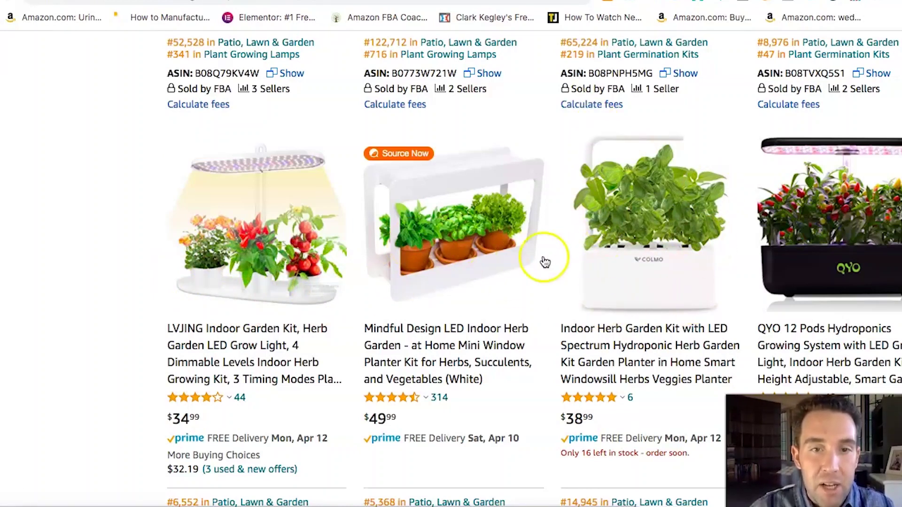
pyautogui.moveTo(216, 259)
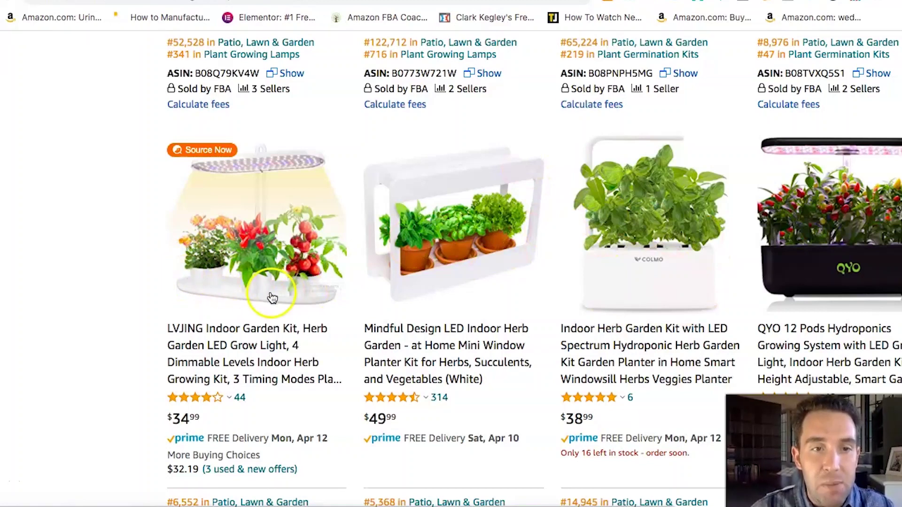
pyautogui.moveTo(260, 73); pyautogui.dragTo(196, 71)
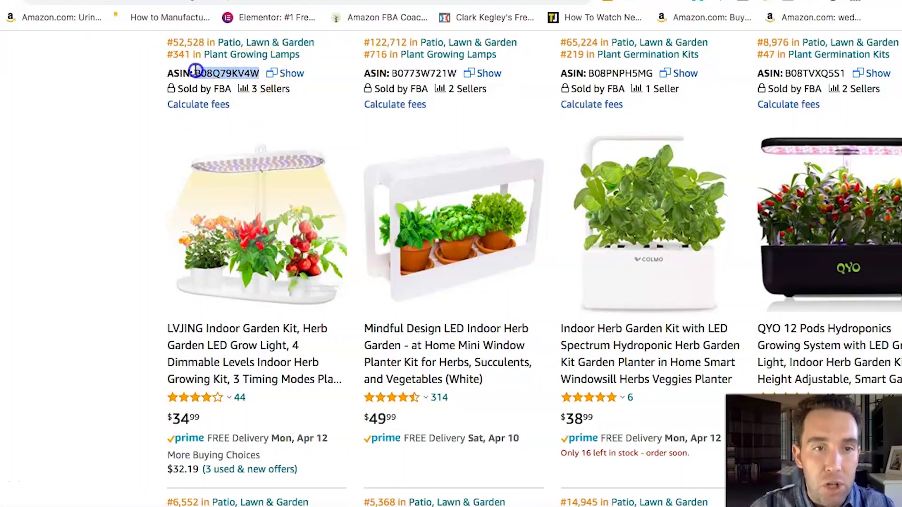
pyautogui.rightClick(206, 71)
pyautogui.click(224, 98)
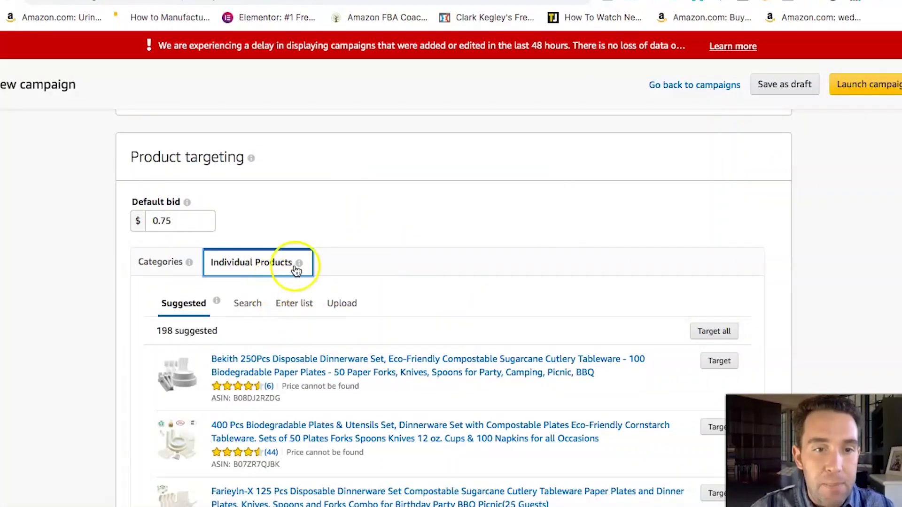
# - Paste the ASIN B08Q79KV4W into the entered list of individual products to target and start a new line
pyautogui.scroll(-2, 298, 300)
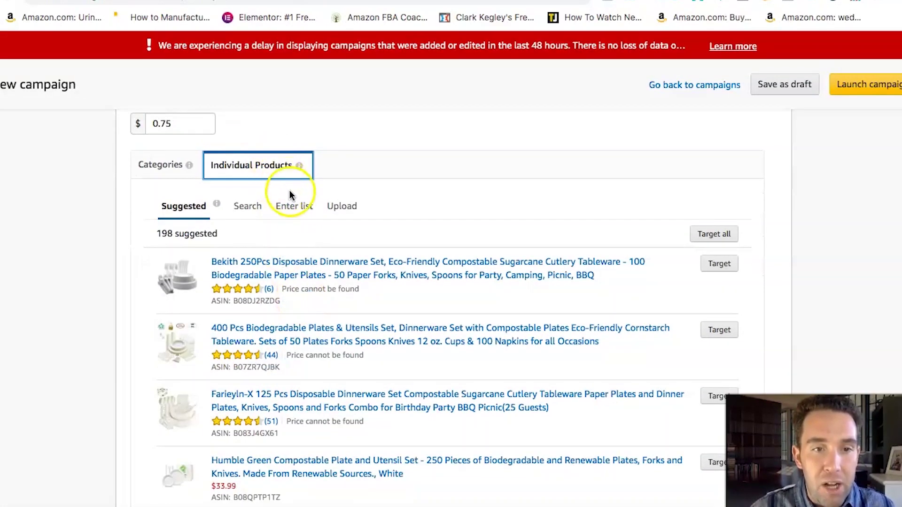
pyautogui.click(292, 205)
pyautogui.click(256, 244)
pyautogui.rightClick(258, 246)
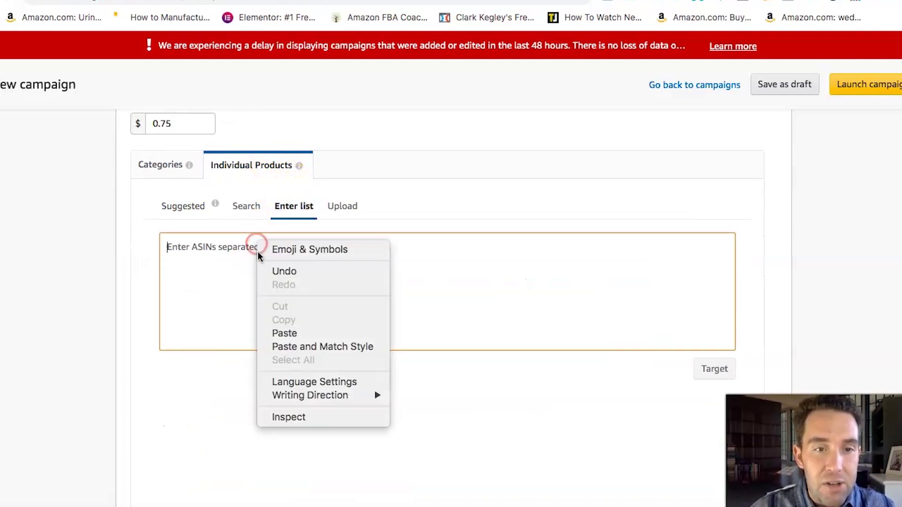
pyautogui.click(285, 334)
pyautogui.press('Return')
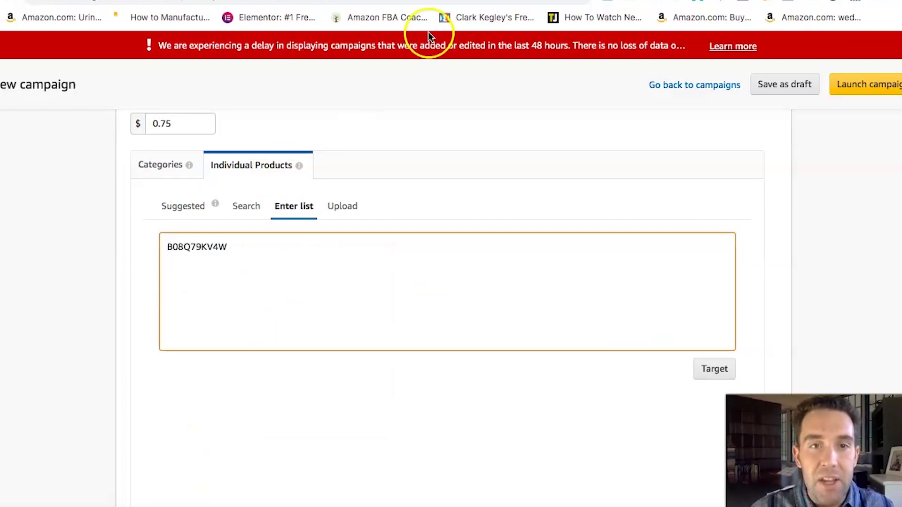
# - In the Amazon search results, find the Vegebox hydroponics growing system and copy its ASIN B07R5T8G8G
pyautogui.hotkey('ctrl', 'Tab')
pyautogui.scroll(-8, 479, 292)
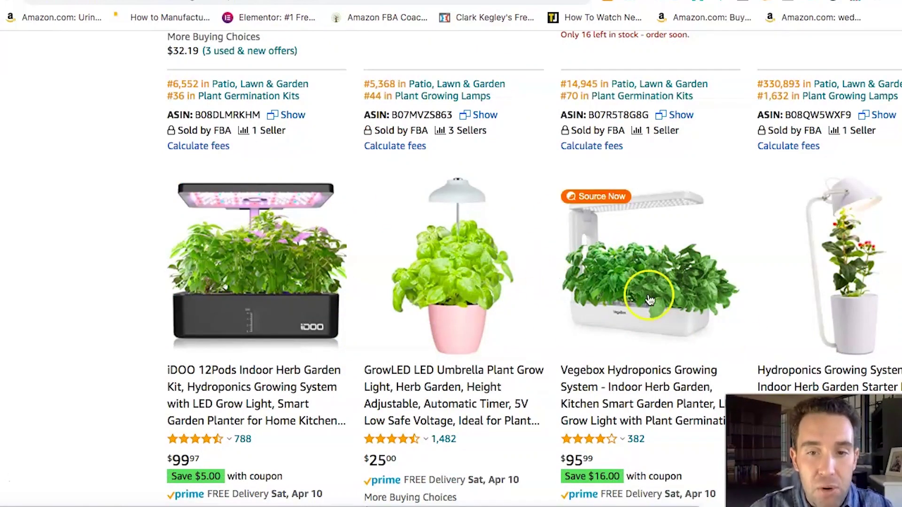
pyautogui.scroll(-1, 648, 312)
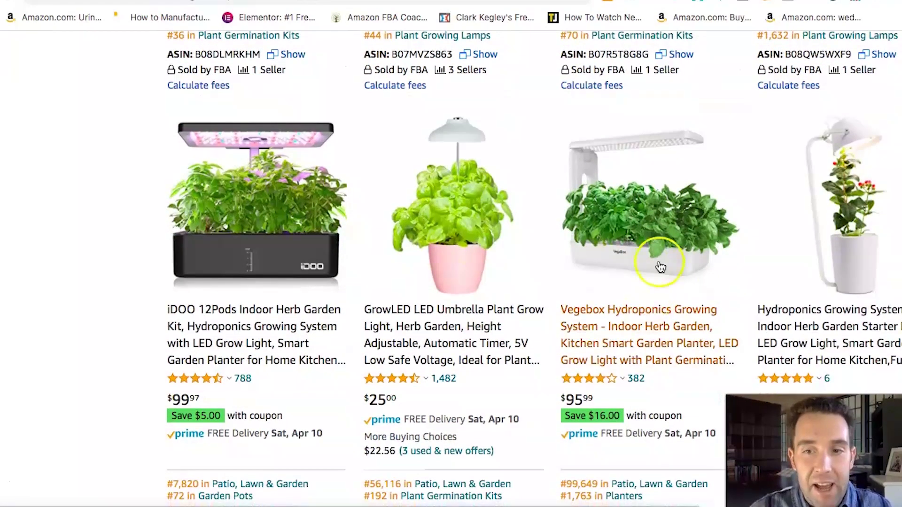
pyautogui.scroll(-1, 770, 209)
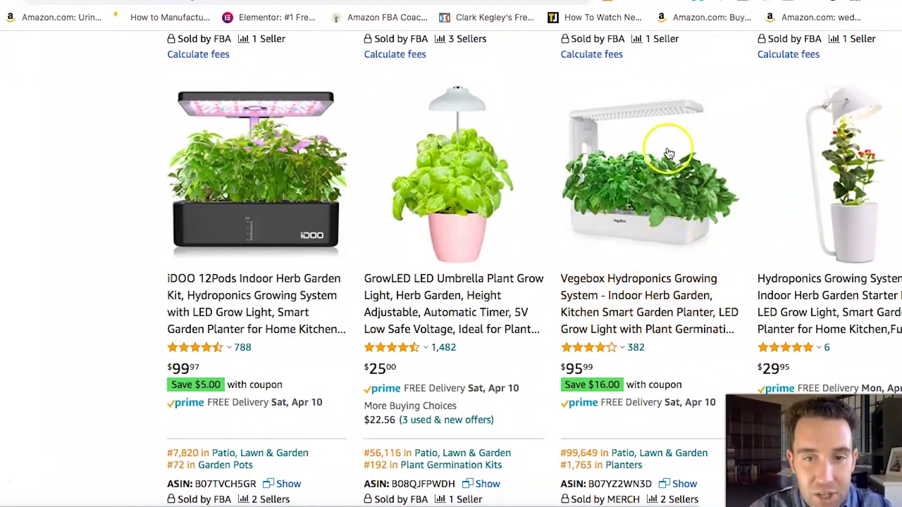
pyautogui.scroll(2, 619, 228)
pyautogui.moveTo(649, 145); pyautogui.dragTo(589, 144)
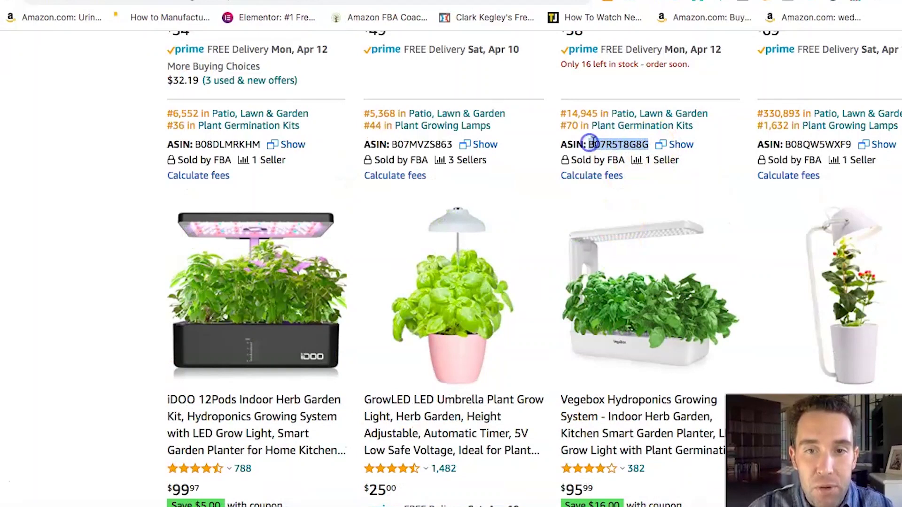
pyautogui.rightClick(591, 143)
pyautogui.click(613, 170)
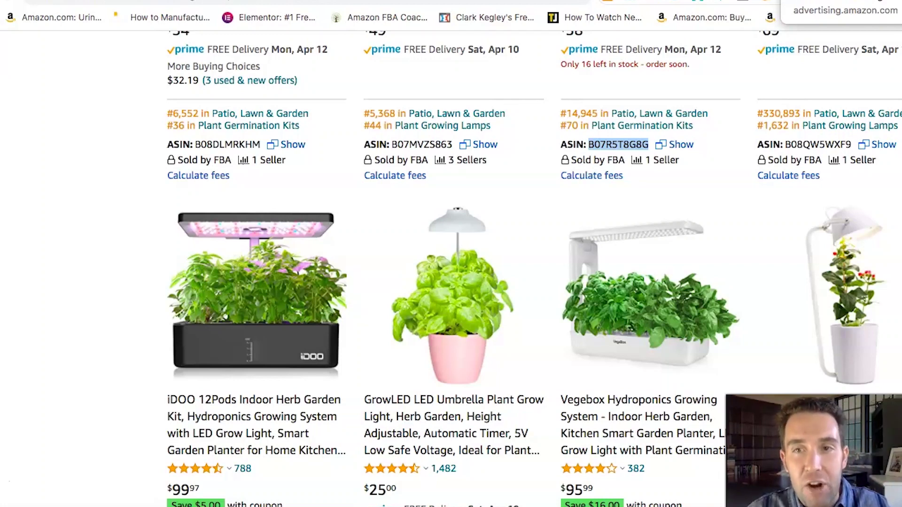
# - Add the ASIN B07R5T8G8G on its own line below B08Q79KV4W in the campaign's product list and target both products
pyautogui.click(841, 2)
pyautogui.rightClick(216, 269)
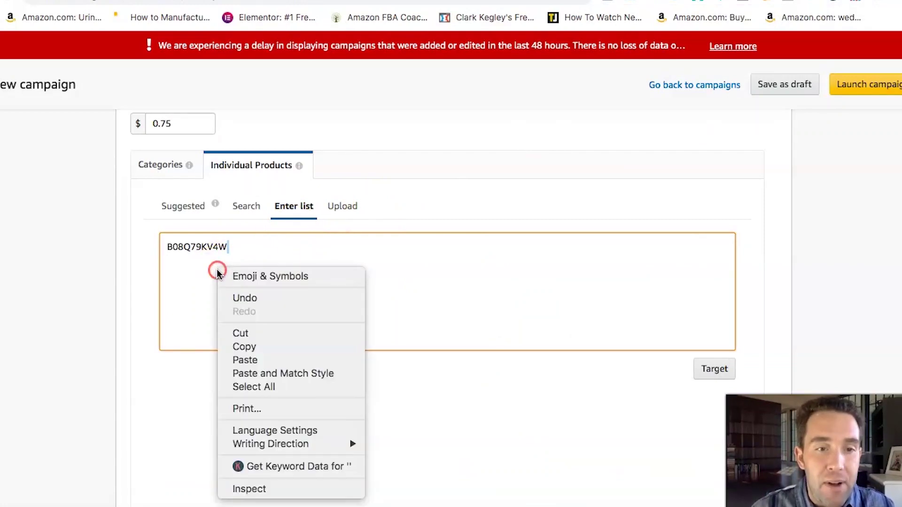
pyautogui.click(248, 359)
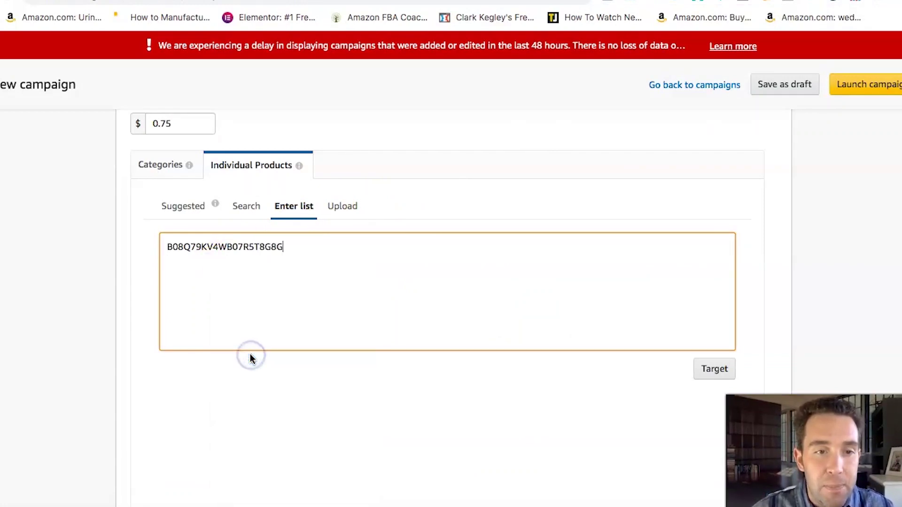
pyautogui.click(227, 247)
pyautogui.press('Return')
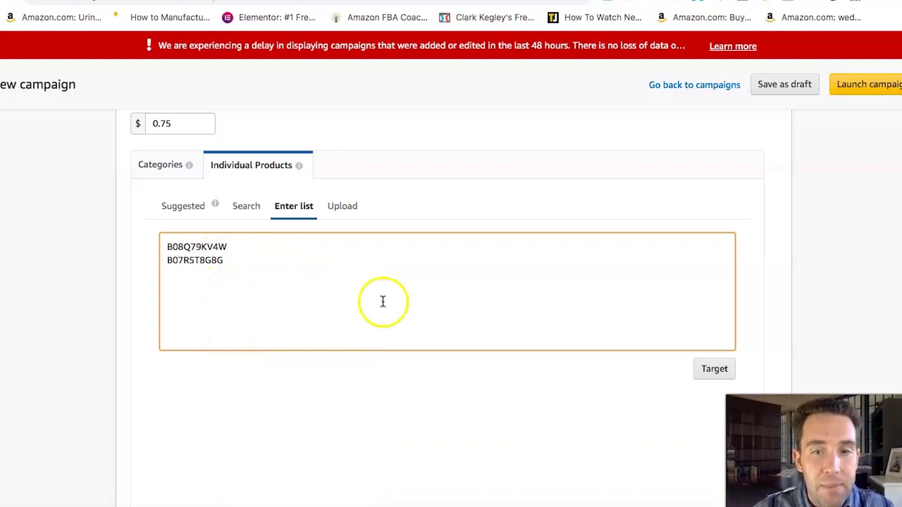
pyautogui.click(710, 370)
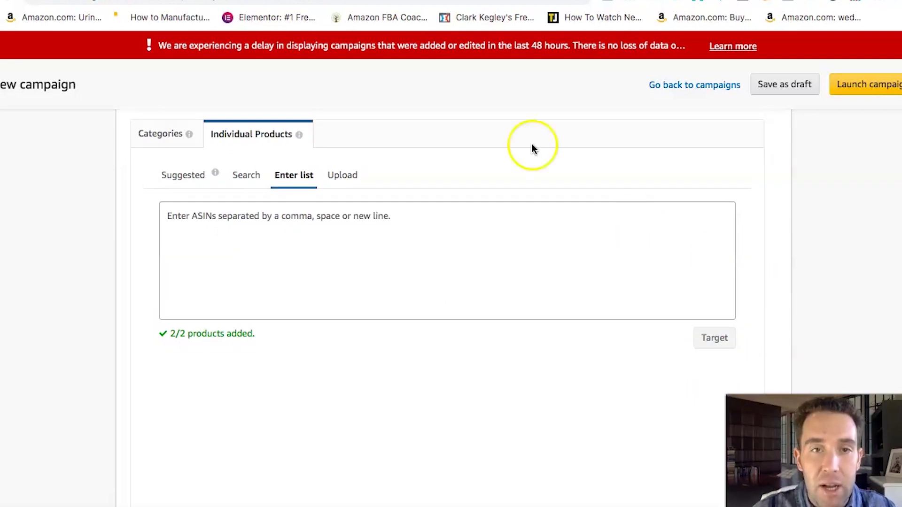
# - Return to the Amazon search results and look over further competing indoor herb gardens as possible targets
pyautogui.click(437, 1)
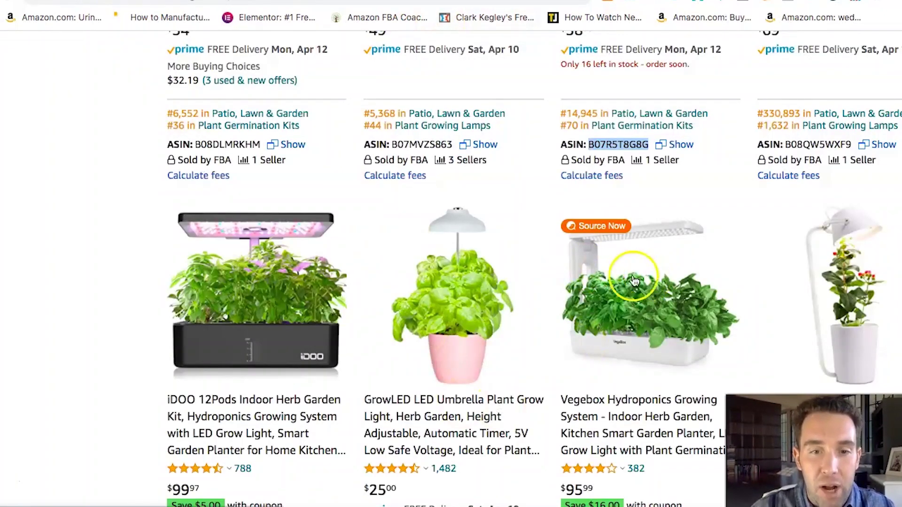
pyautogui.scroll(-3, 611, 282)
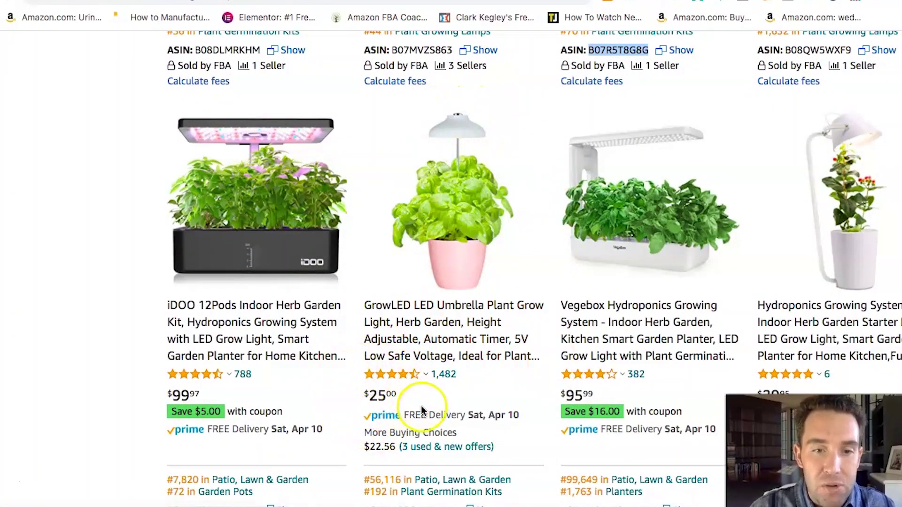
pyautogui.scroll(-2, 793, 329)
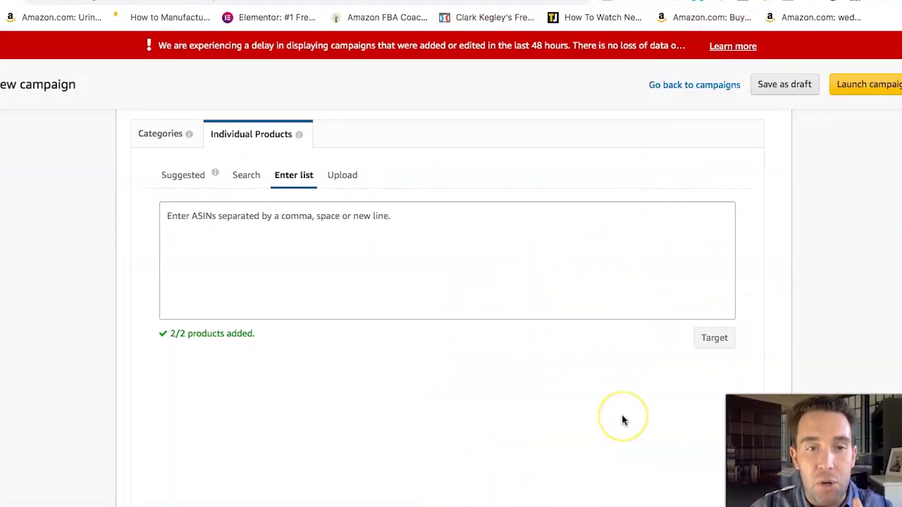
# - Apply the suggested bids of $1.69 and $2.09 to the LVJING and Vegebox products in the targeted list
pyautogui.scroll(-6, 606, 463)
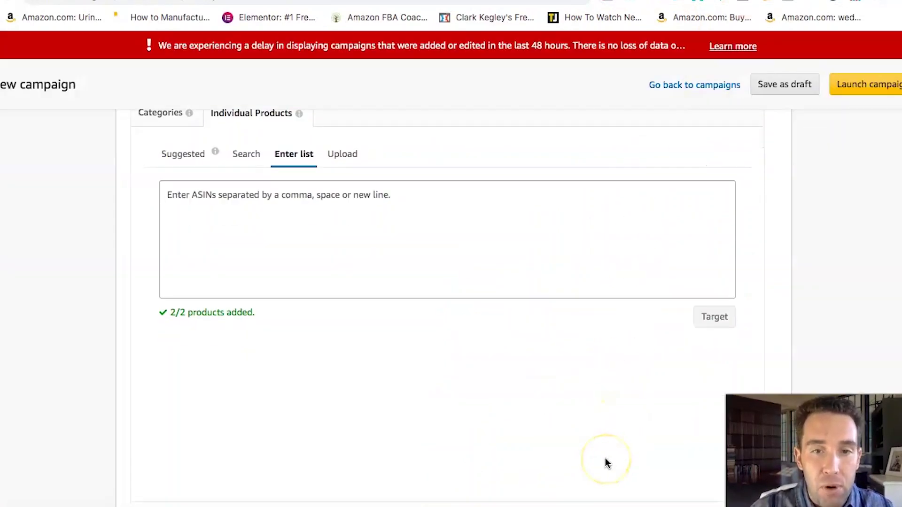
pyautogui.scroll(4, 606, 463)
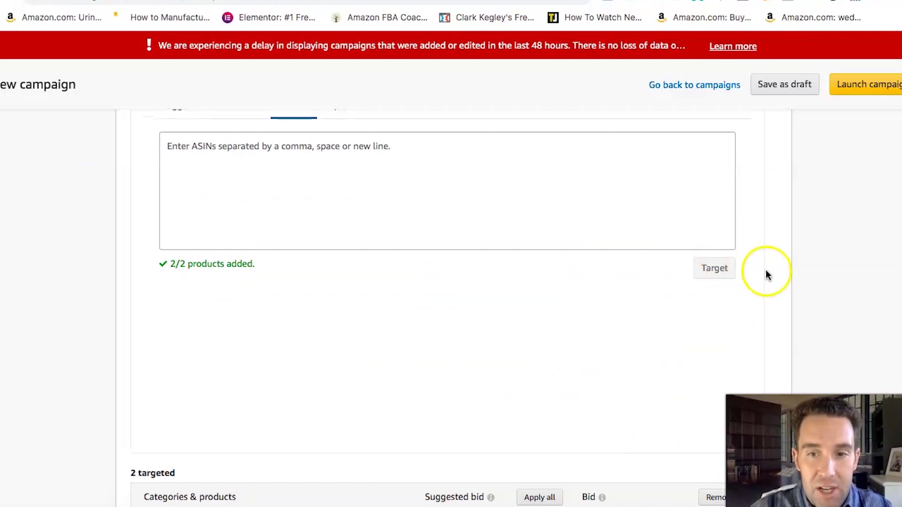
pyautogui.scroll(-5, 766, 272)
pyautogui.click(540, 245)
pyautogui.click(540, 327)
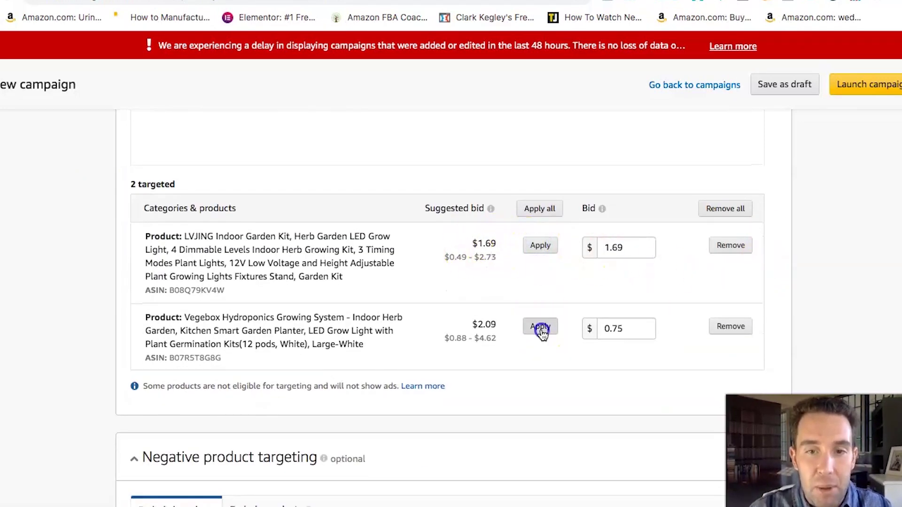
# - Set the bid for the targeted LVJING Indoor Garden Kit to $1.49
pyautogui.tripleClick(484, 243)
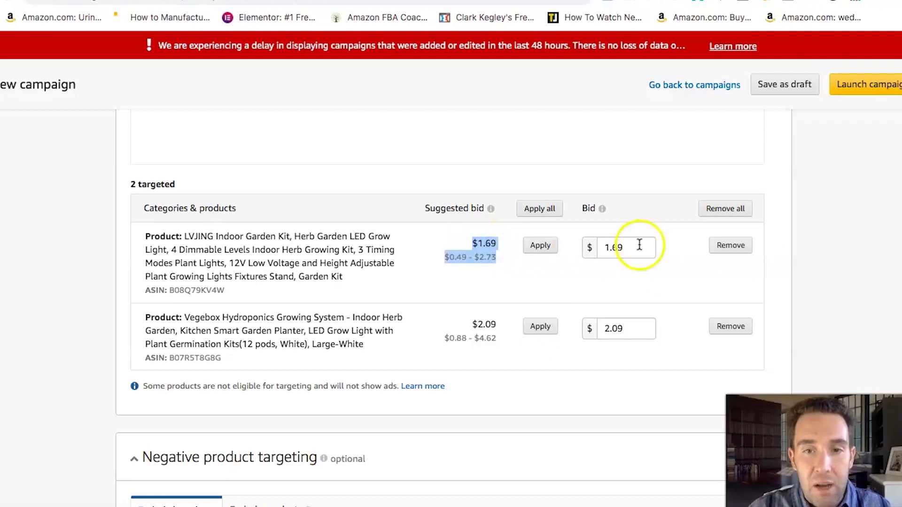
pyautogui.click(619, 247)
pyautogui.write('4')
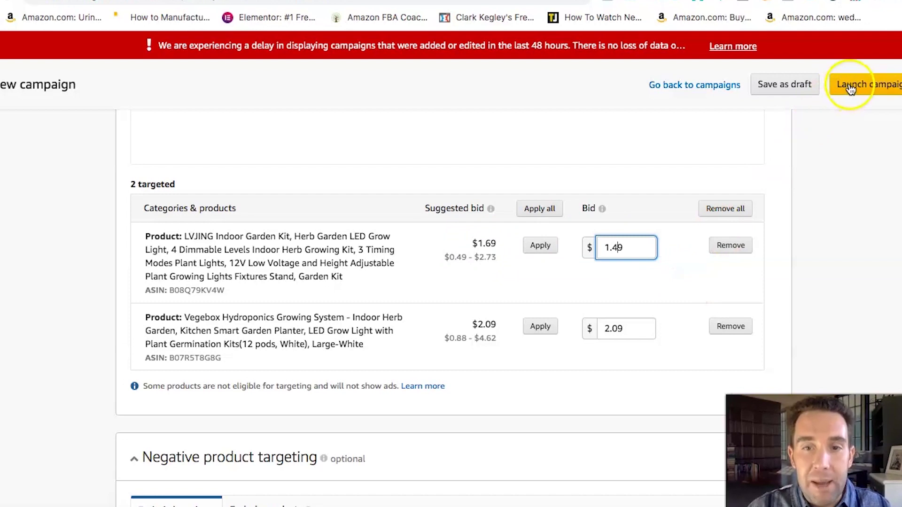
pyautogui.click(802, 282)
# - Leave the new campaign without launching it and go back to the list of existing campaigns
pyautogui.scroll(-3, 801, 282)
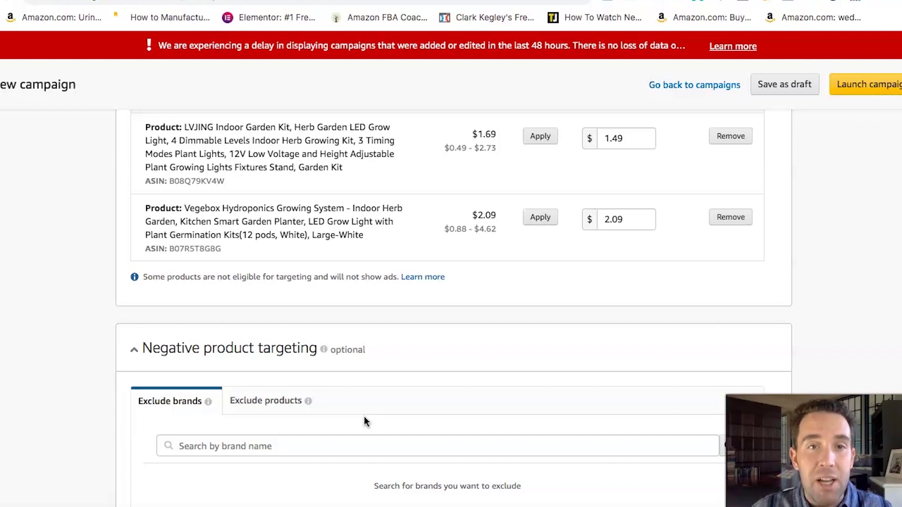
pyautogui.scroll(2, 597, 380)
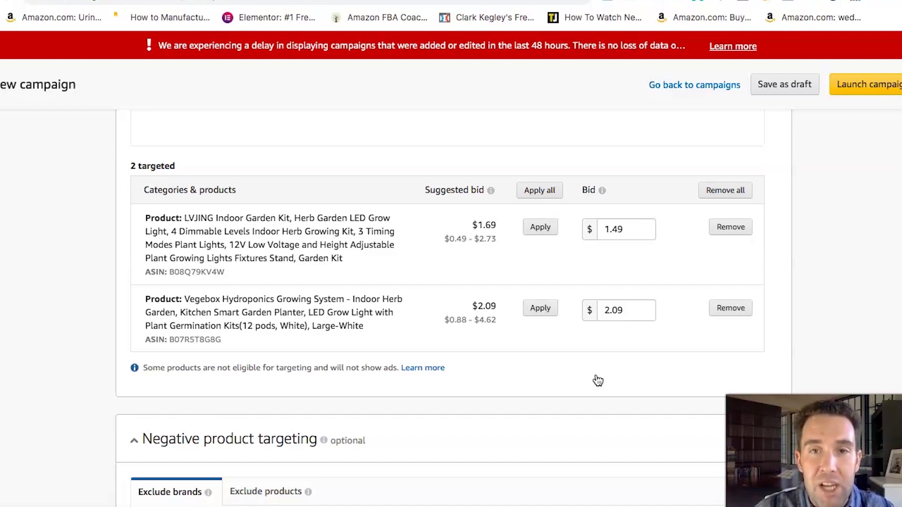
pyautogui.click(685, 86)
pyautogui.click(555, 157)
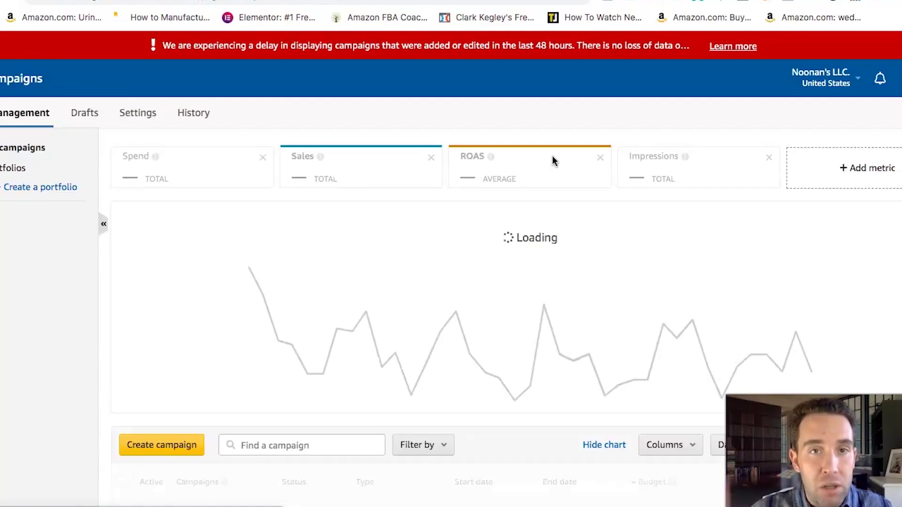
pyautogui.scroll(-5, 599, 359)
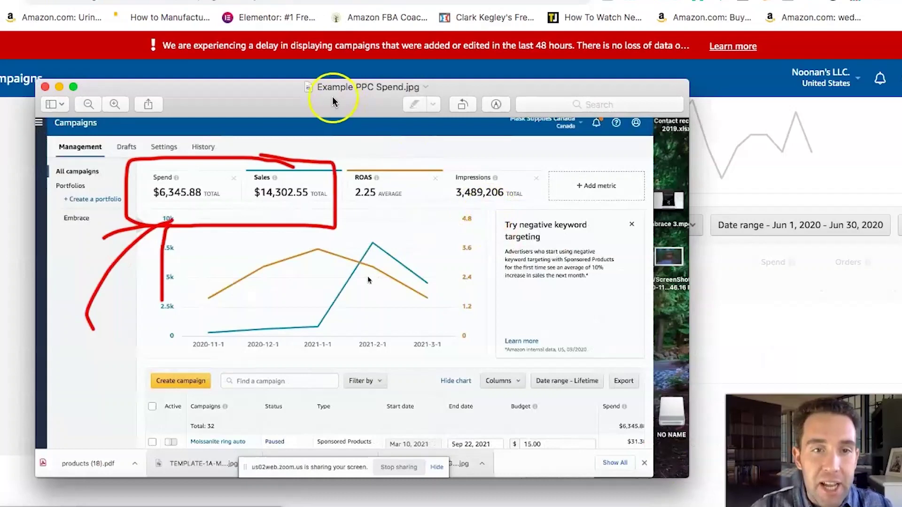
# - Enlarge the Example PPC Spend.jpg image to examine its total spend and sales, and close the image
pyautogui.moveTo(383, 98); pyautogui.dragTo(404, 93)
pyautogui.moveTo(124, 77); pyautogui.dragTo(0, 0)
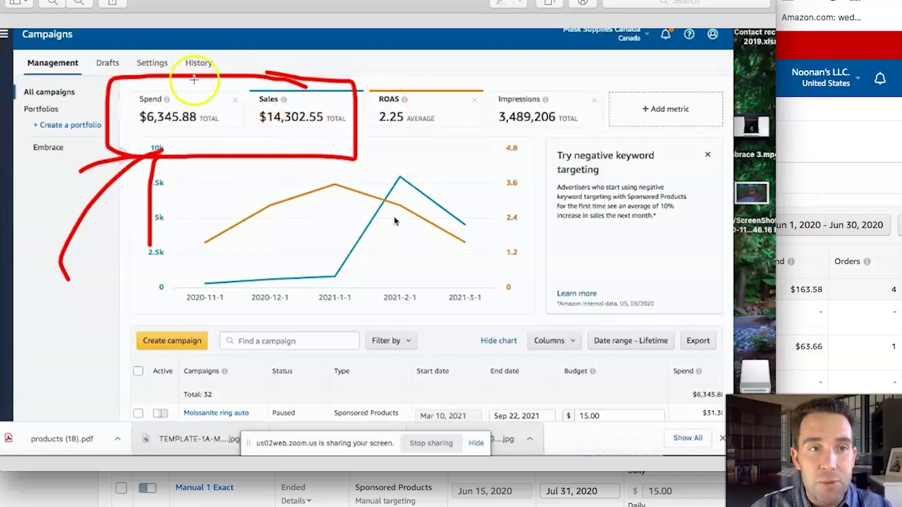
pyautogui.moveTo(238, 4); pyautogui.dragTo(276, 36)
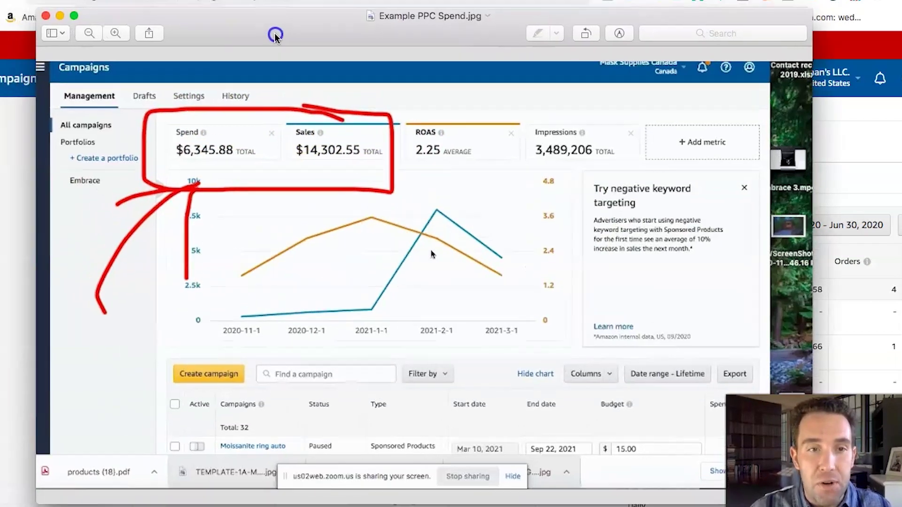
pyautogui.click(46, 16)
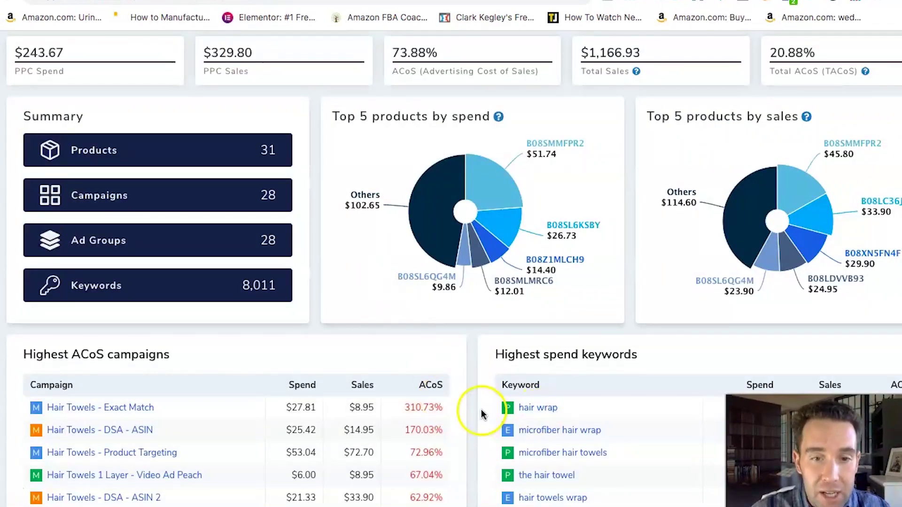
# - Examine the PPC account overview, including spend, sales, ACoS, the summary, the top products and the highest ACoS campaigns
pyautogui.scroll(-2, 470, 405)
pyautogui.scroll(3, 470, 405)
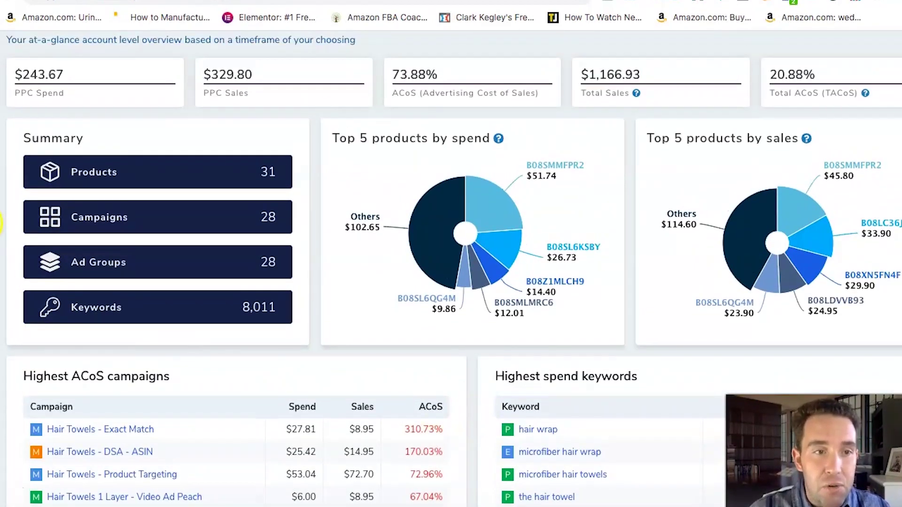
pyautogui.scroll(-3, 441, 362)
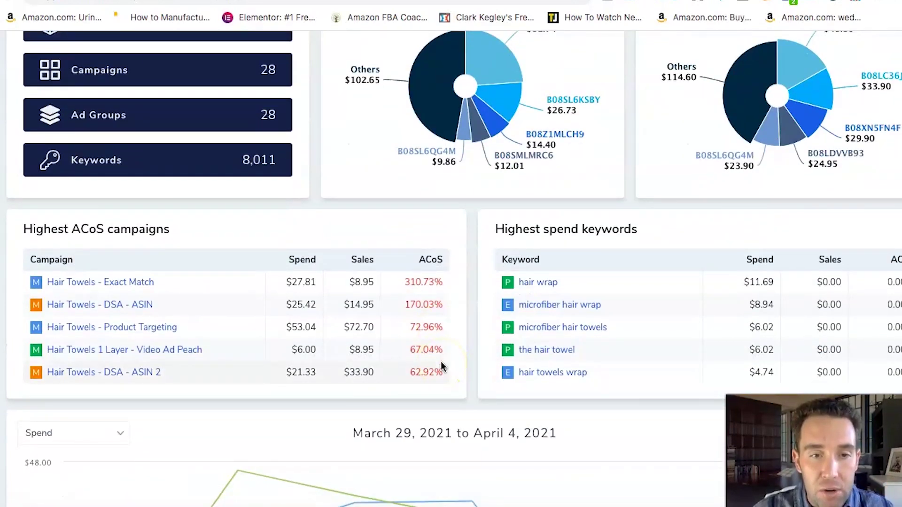
pyautogui.scroll(-1, 441, 366)
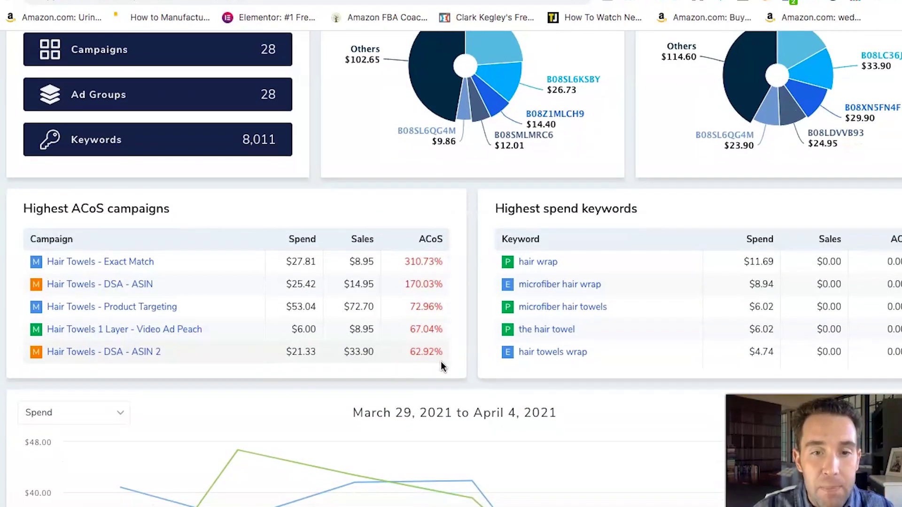
pyautogui.scroll(-1, 423, 357)
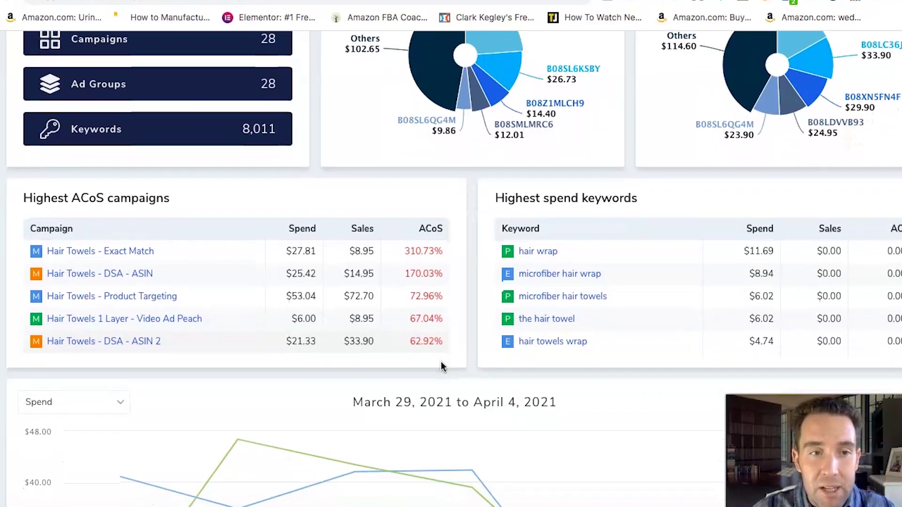
pyautogui.scroll(3, 360, 331)
pyautogui.scroll(-1, 360, 330)
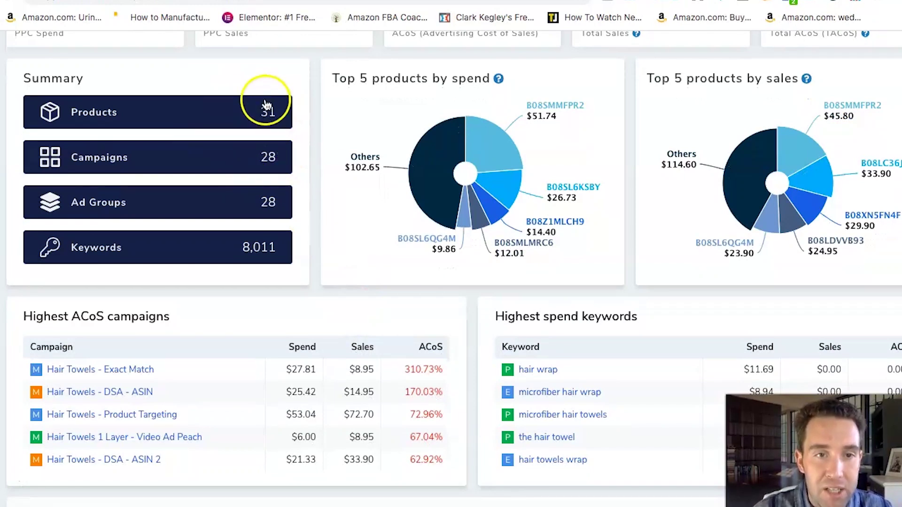
pyautogui.scroll(-2, 272, 246)
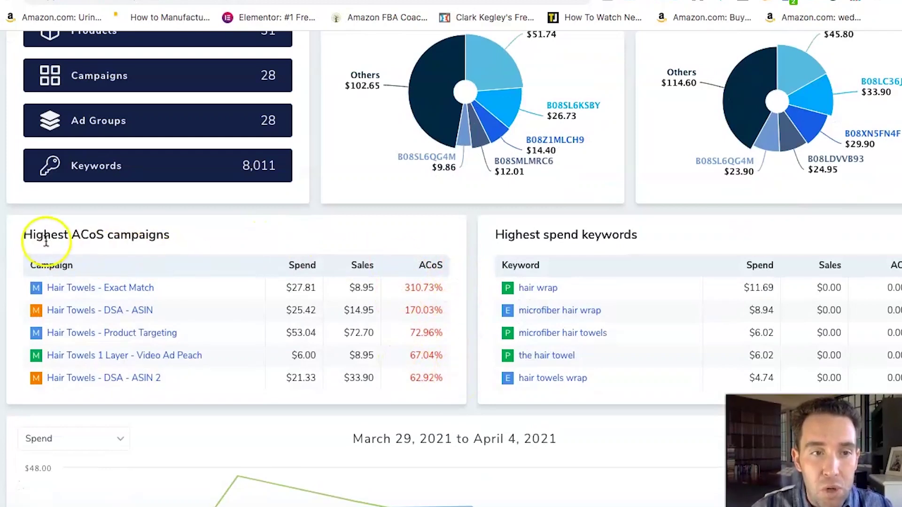
# - Review the highest ACoS campaigns and highest spend keywords, and open the Hair Towels - Product Targeting campaign
pyautogui.moveTo(17, 230); pyautogui.dragTo(199, 235)
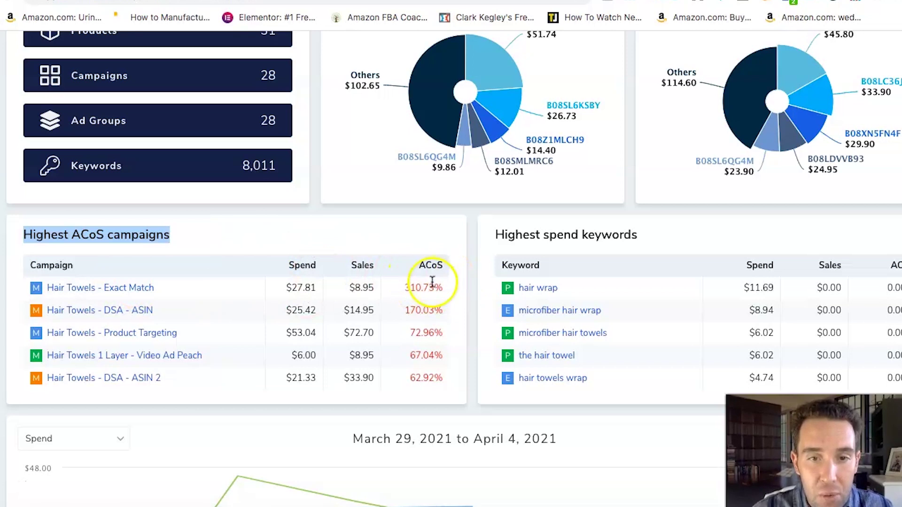
pyautogui.moveTo(489, 234); pyautogui.dragTo(647, 241)
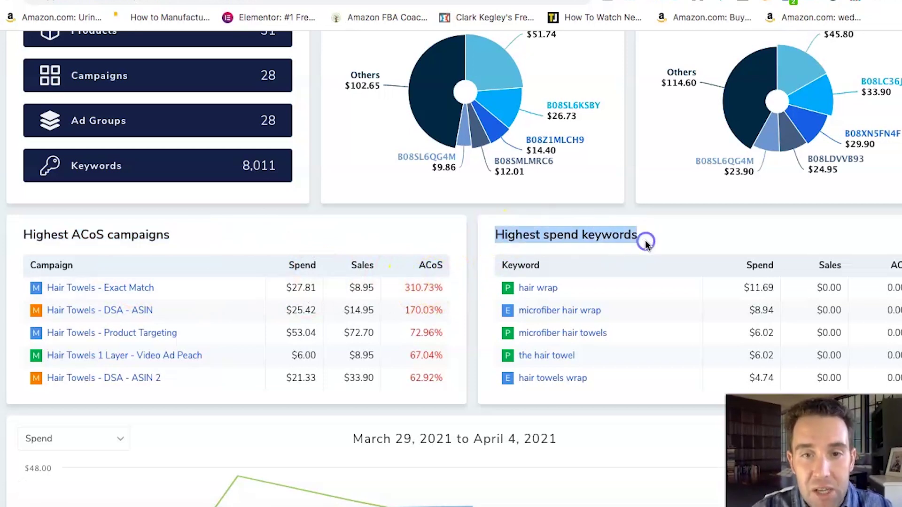
pyautogui.scroll(-10, 635, 252)
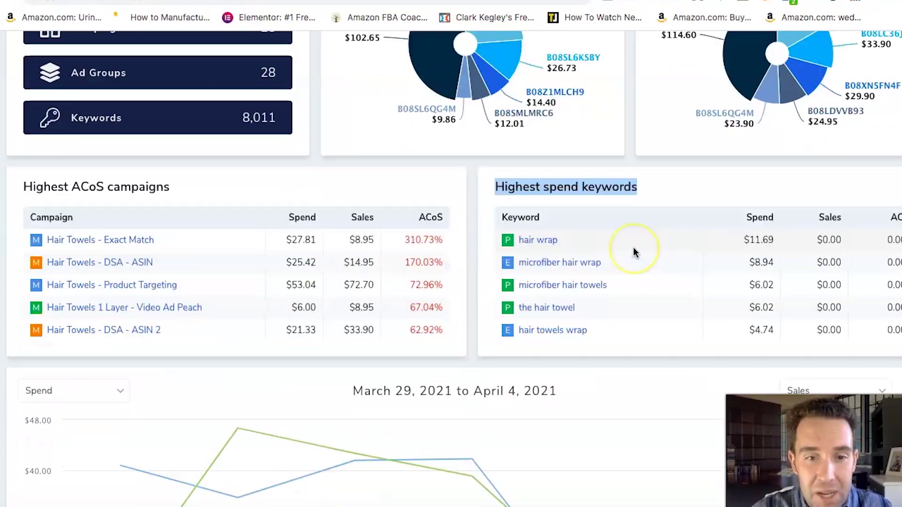
pyautogui.scroll(10, 634, 249)
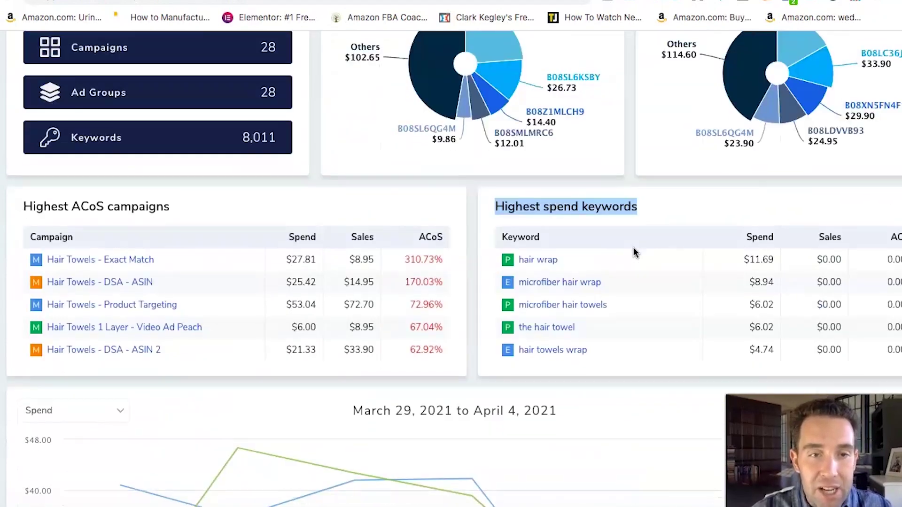
pyautogui.click(147, 304)
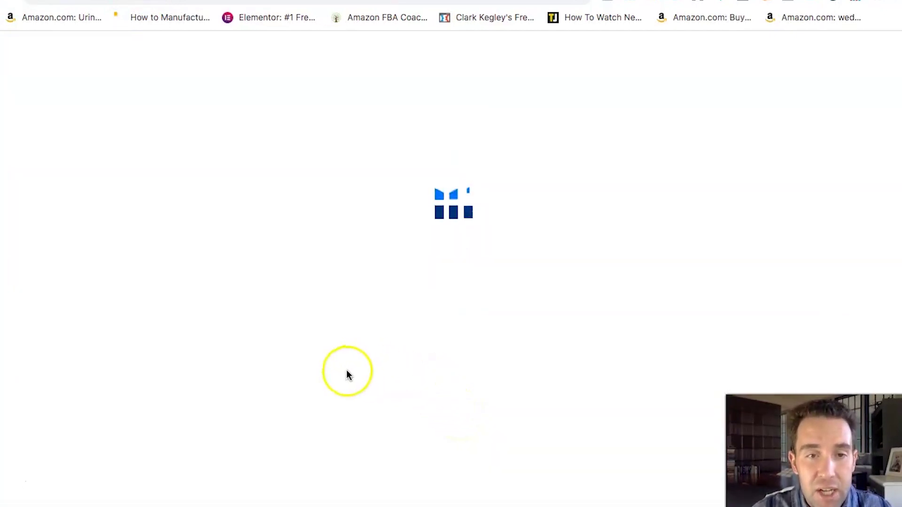
# - Look over the Helium 10 Product Overview, and examine the five-campaign PPC strategy and its daily budgets in the PPC Launch In 2021 Google Docs document
pyautogui.scroll(-1, 348, 369)
pyautogui.scroll(-10, 348, 361)
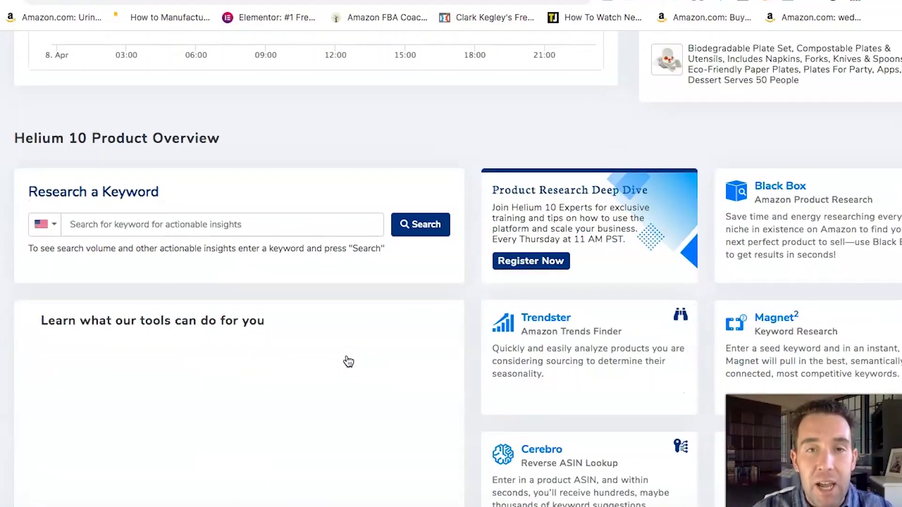
pyautogui.click(629, 4)
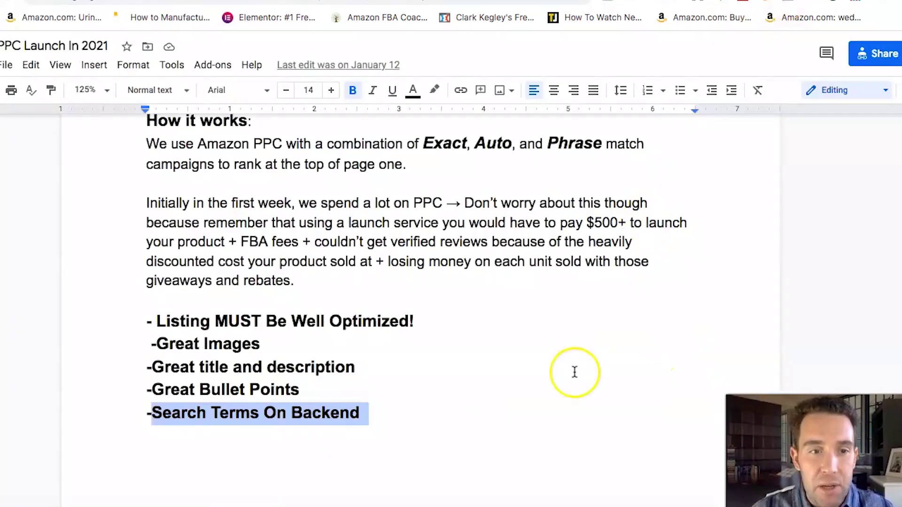
pyautogui.scroll(-3, 574, 372)
pyautogui.scroll(-10, 574, 372)
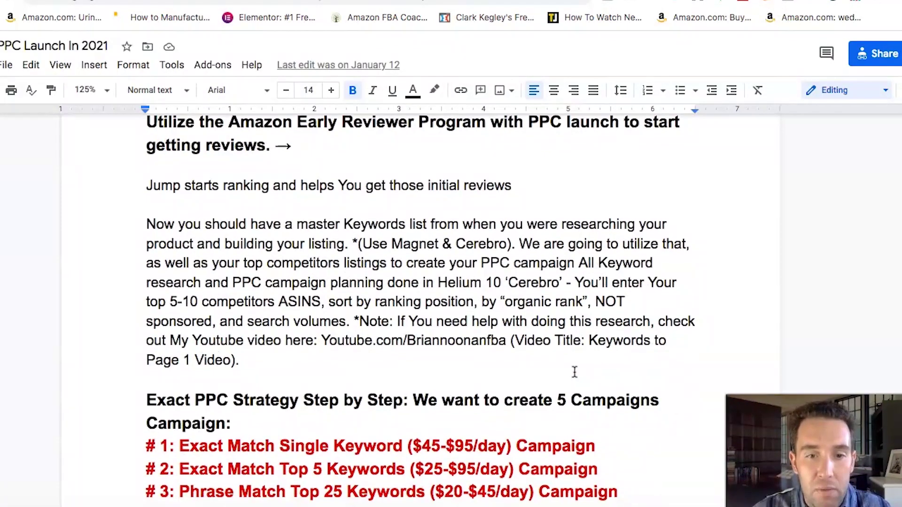
pyautogui.scroll(-4, 575, 372)
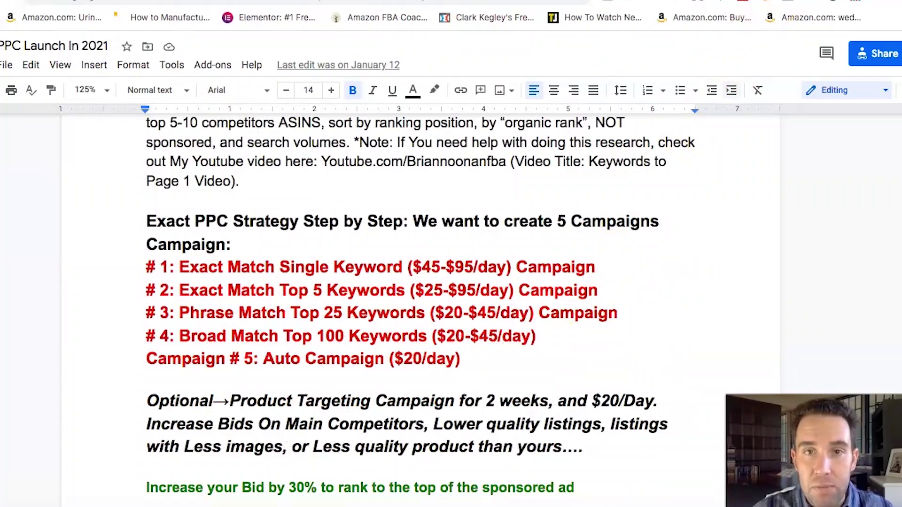
# - Switch past the advertising campaign list to the Amazon search results for indoor herb garden and hydroponics products
pyautogui.hotkey('ctrl', 'Tab')
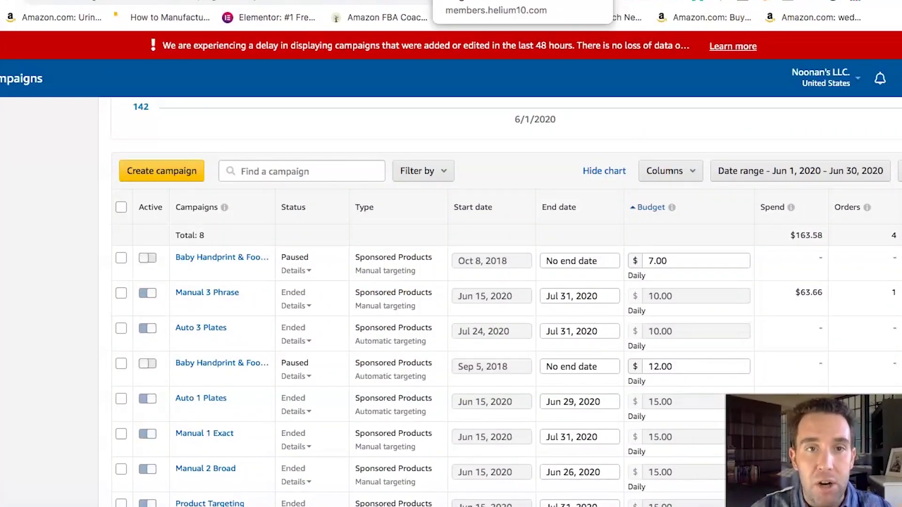
pyautogui.click(451, 1)
pyautogui.hotkey('ctrl', 'Tab')
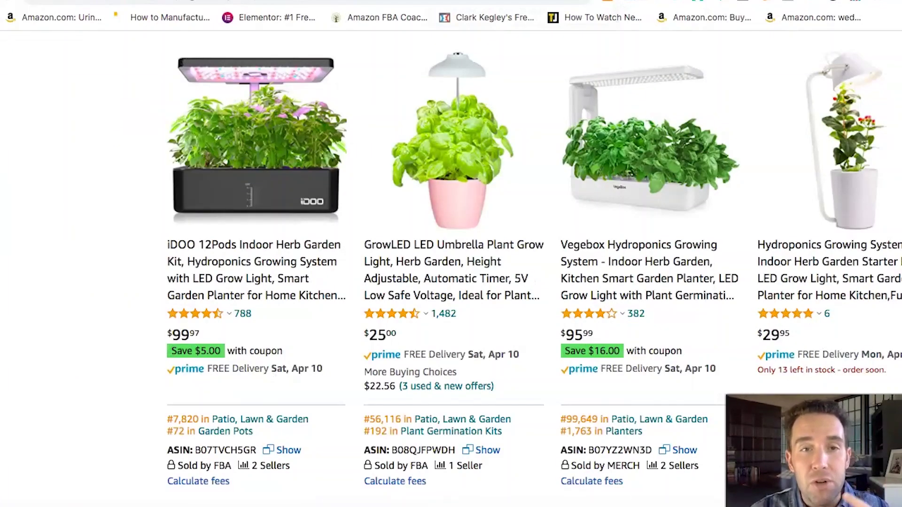